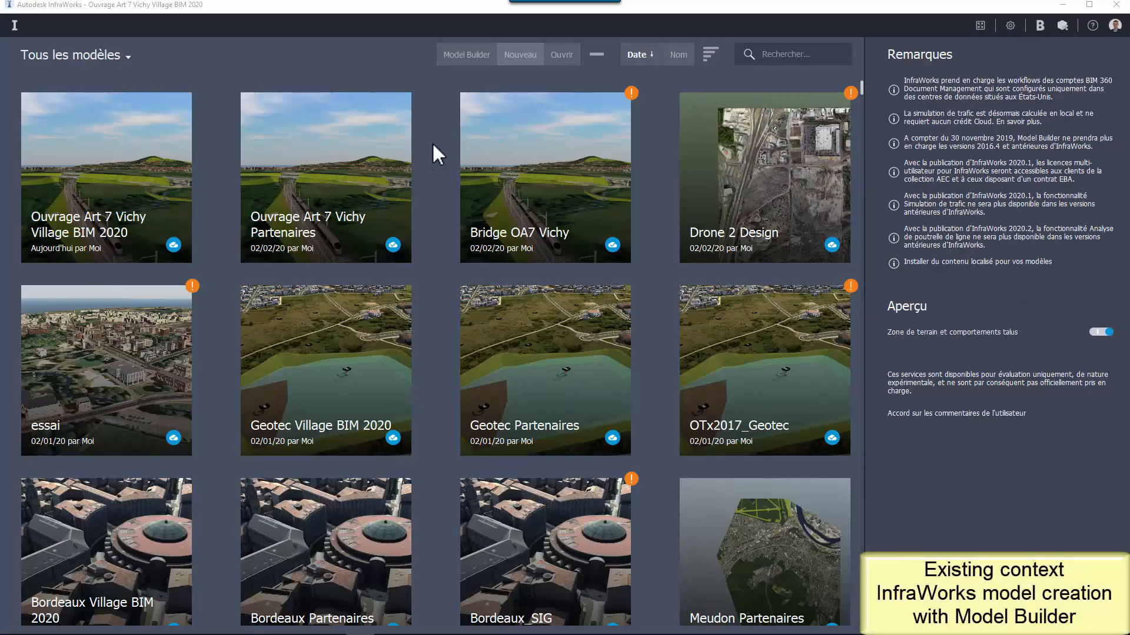
Open Model Builder and locate Boulevard des Alpes in Meylan, France, on the map
{"action": "left_click", "coordinate": [466, 59]}
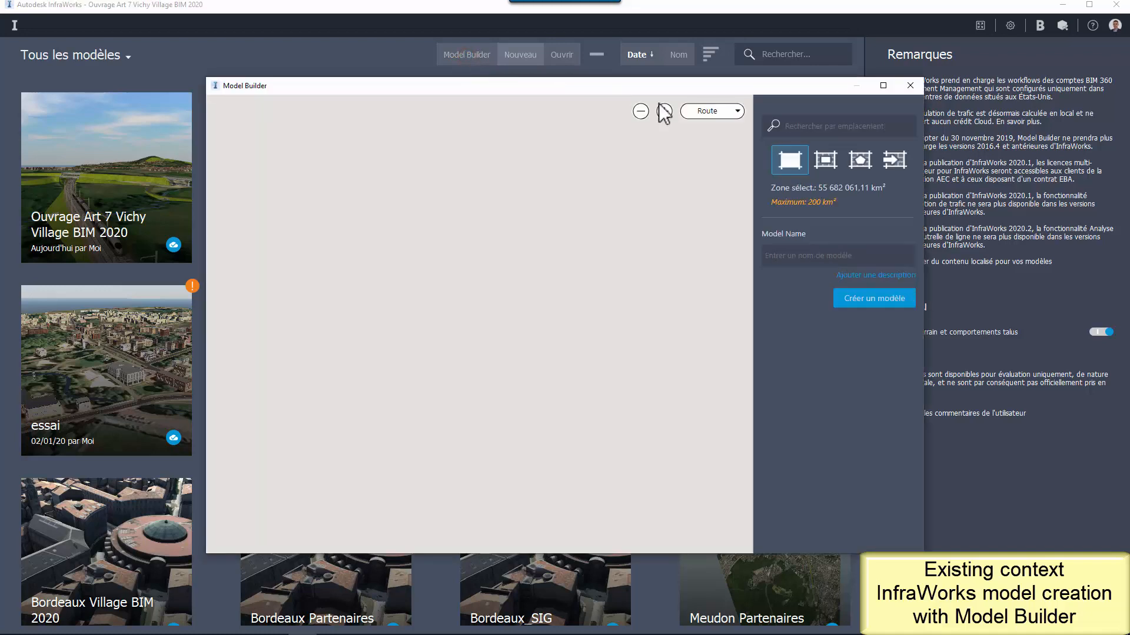
{"action": "left_click", "coordinate": [817, 128]}
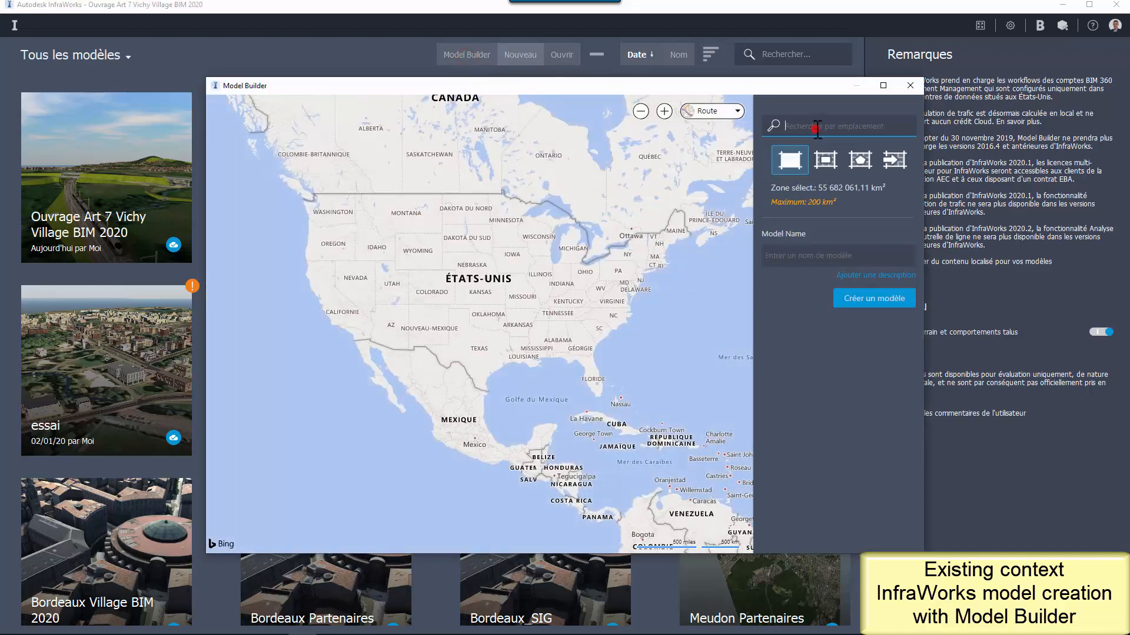
{"action": "type", "text": "Boulevard des Alpes, 38240 Meylan, France"}
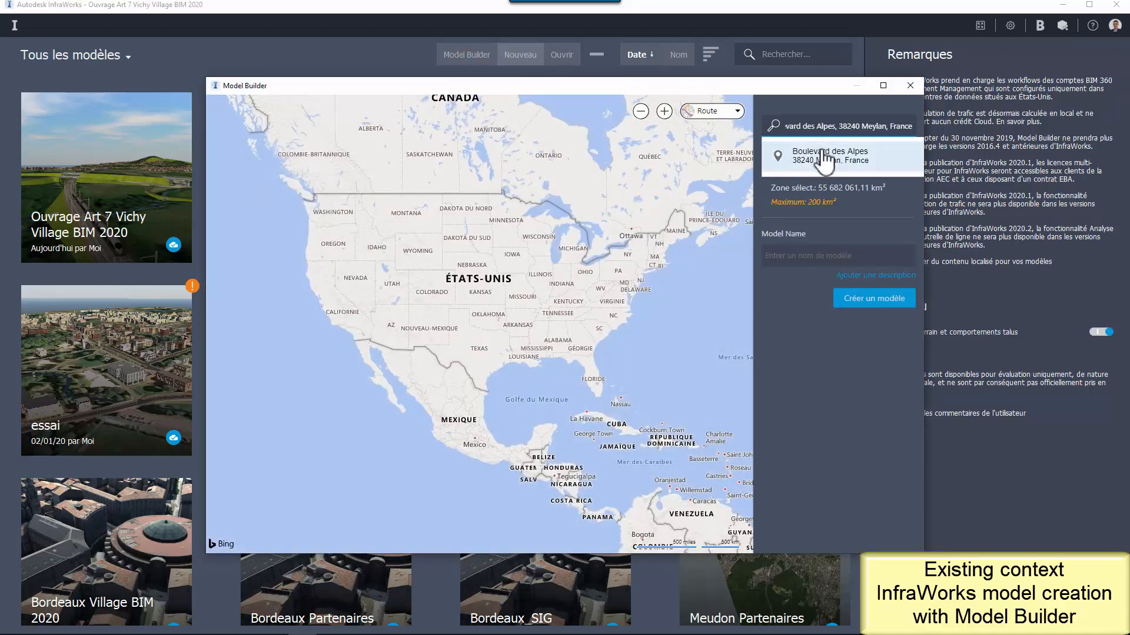
{"action": "left_click", "coordinate": [809, 152]}
Switch the Model Builder map to the Satellite view and enlarge its window to cover most of the screen
{"action": "left_click", "coordinate": [735, 111]}
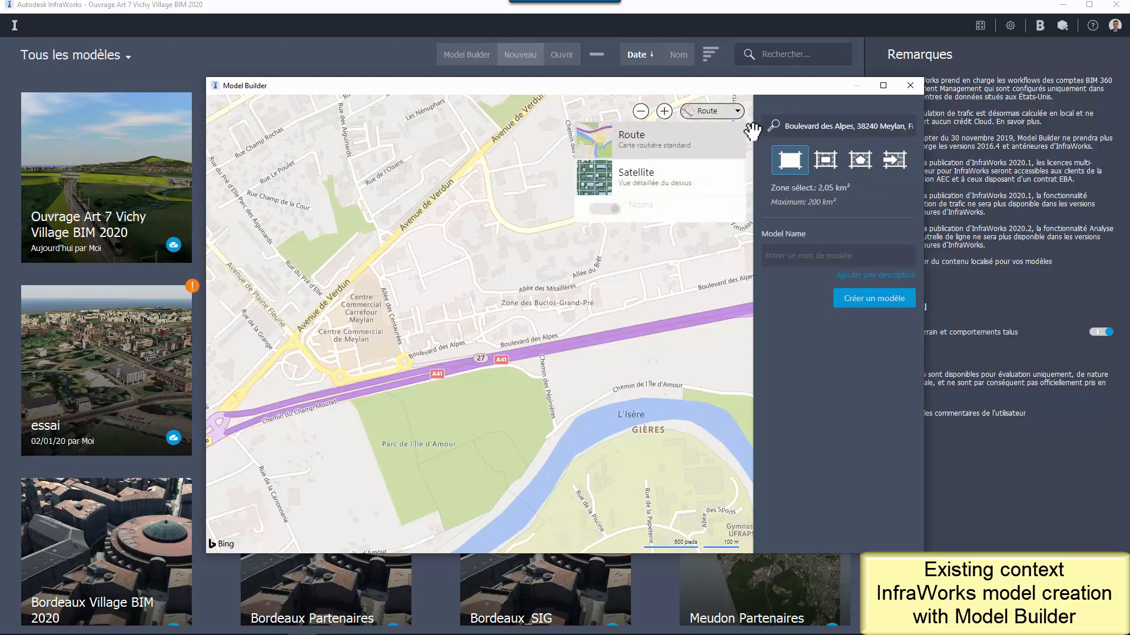
{"action": "left_click", "coordinate": [673, 176]}
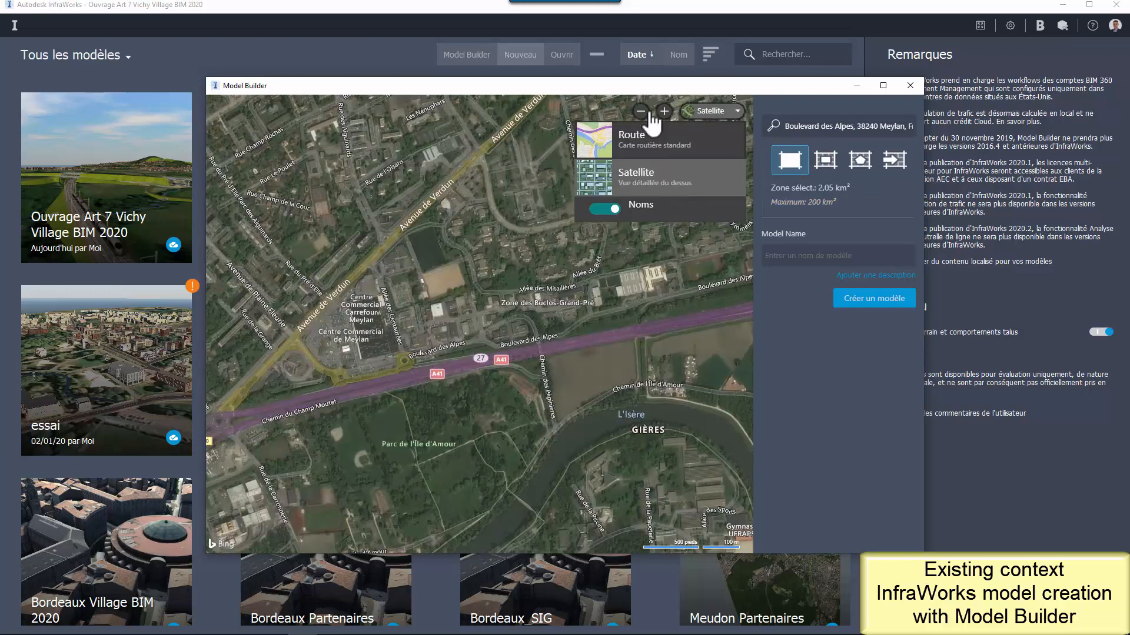
{"action": "left_click", "coordinate": [647, 86]}
{"action": "left_click_drag", "start_coordinate": [648, 86], "coordinate": [477, 34]}
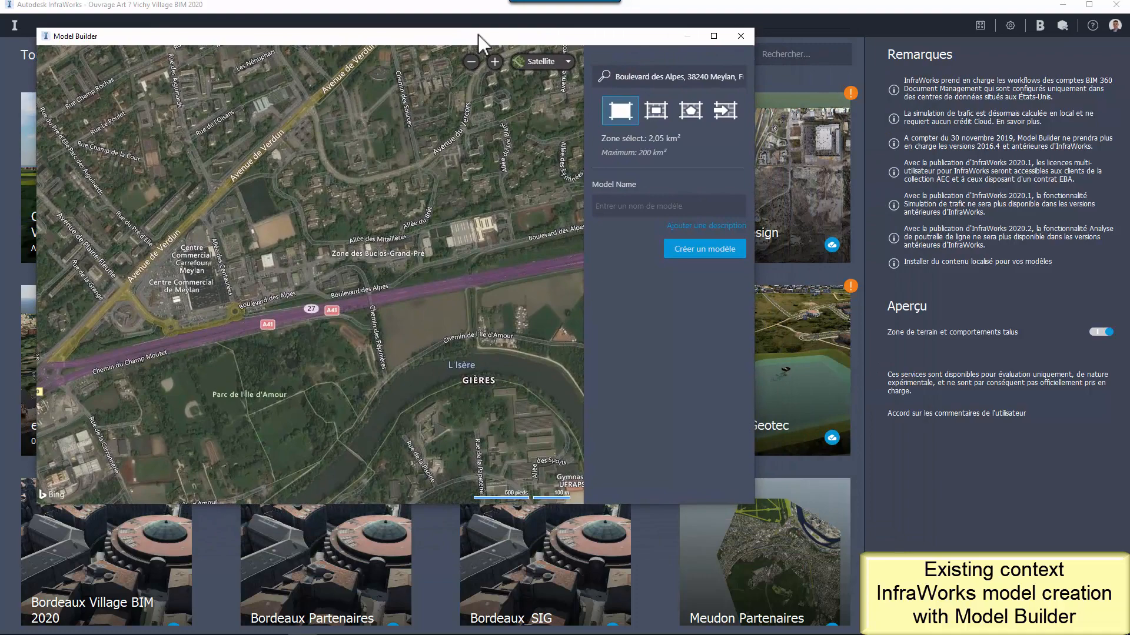
{"action": "left_click_drag", "start_coordinate": [748, 502], "coordinate": [1086, 601]}
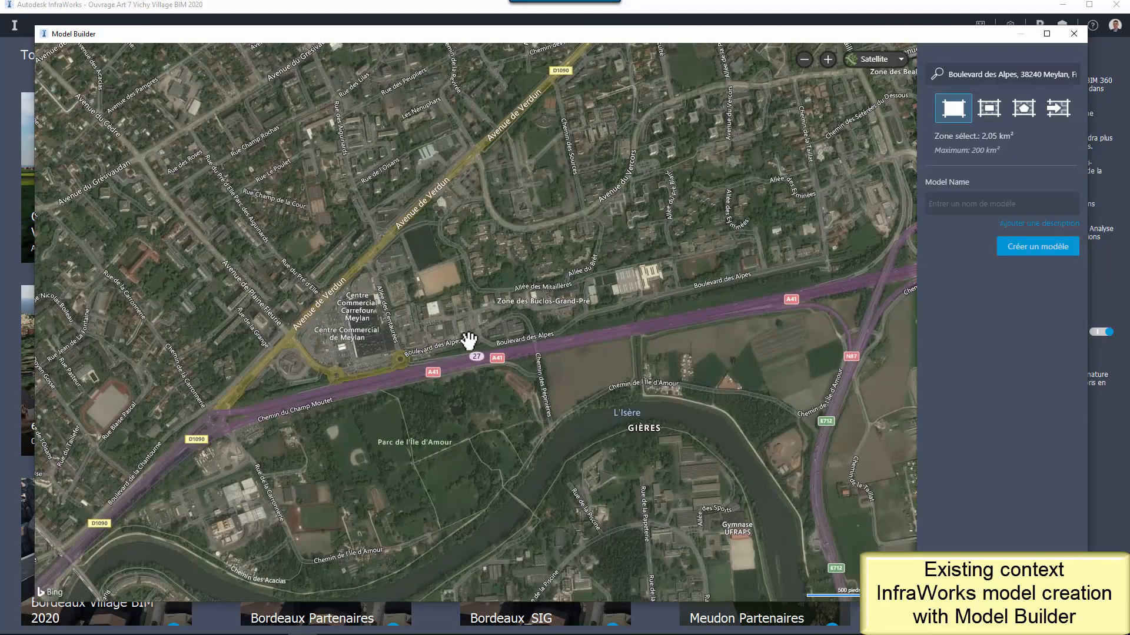
Create a model named Projet Meylan Bâtiment from a map extent of about 64 km² around Meylan, and close Model Builder
{"action": "scroll", "coordinate": [625, 386], "scroll_direction": "up", "scroll_amount": 2}
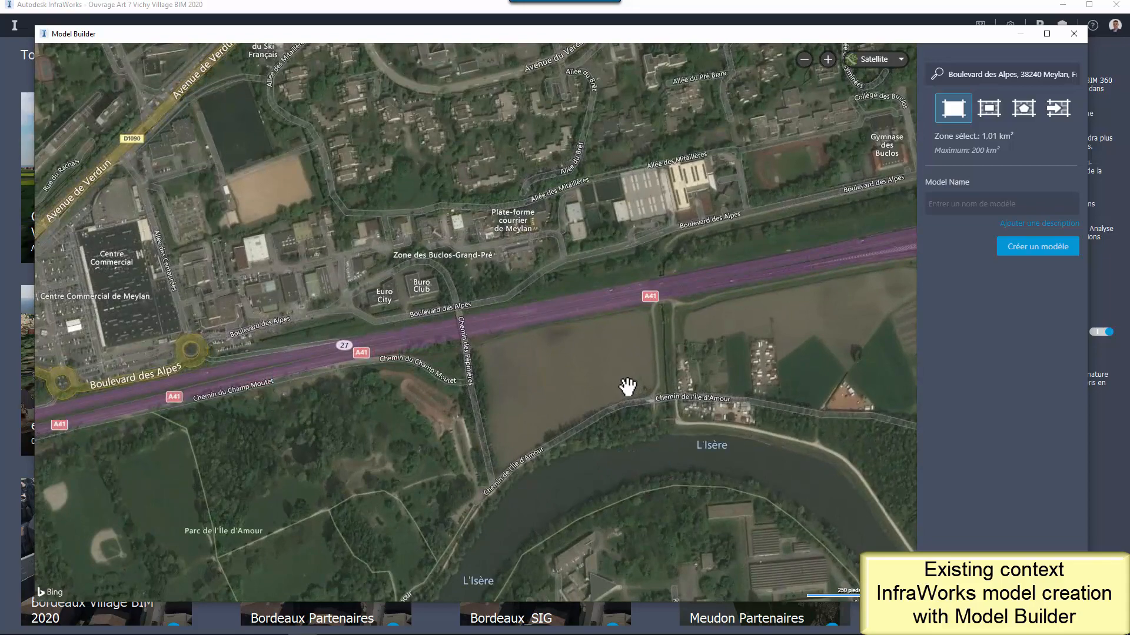
{"action": "left_click_drag", "start_coordinate": [628, 386], "coordinate": [539, 343]}
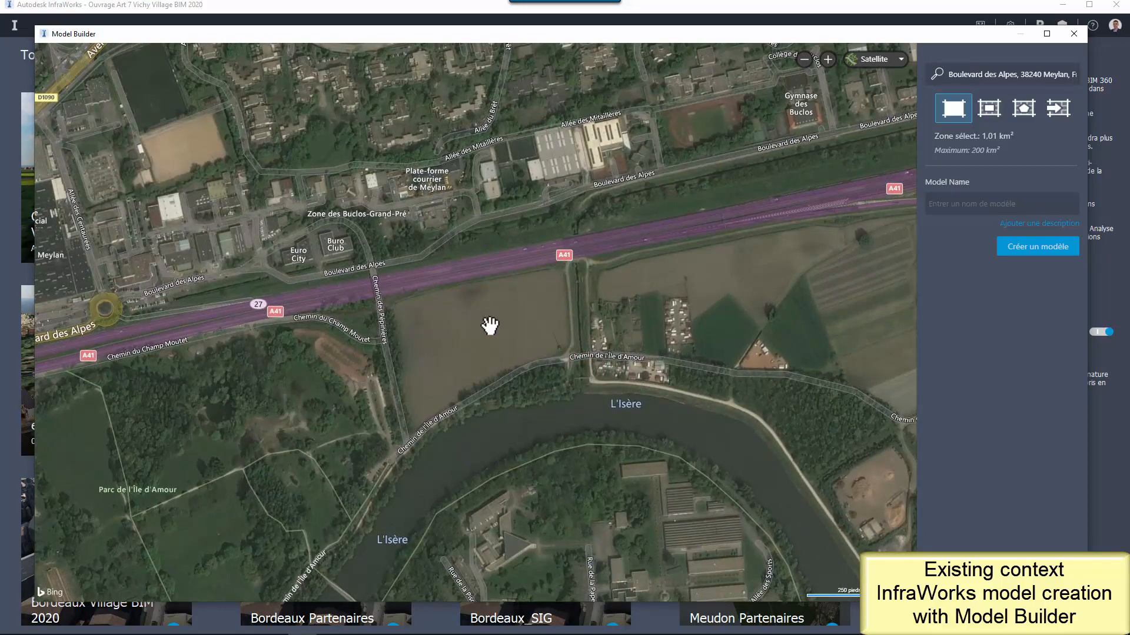
{"action": "scroll", "coordinate": [489, 326], "scroll_direction": "down", "scroll_amount": 3}
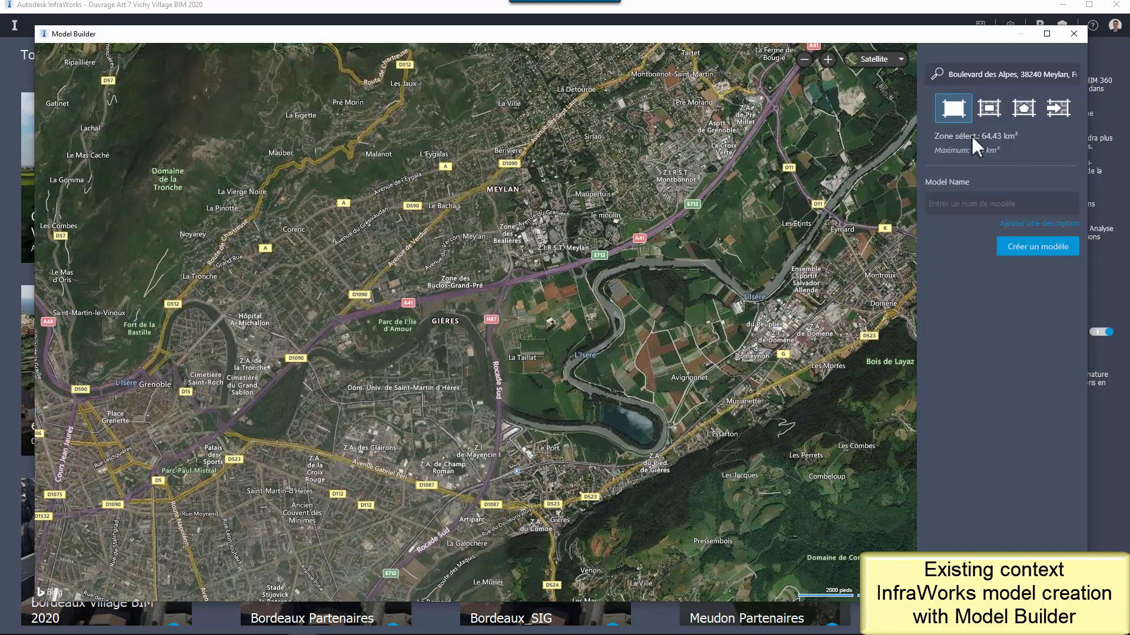
{"action": "left_click", "coordinate": [950, 204]}
{"action": "type", "text": "Projet Meylan Bâtiment"}
{"action": "left_click", "coordinate": [1017, 260]}
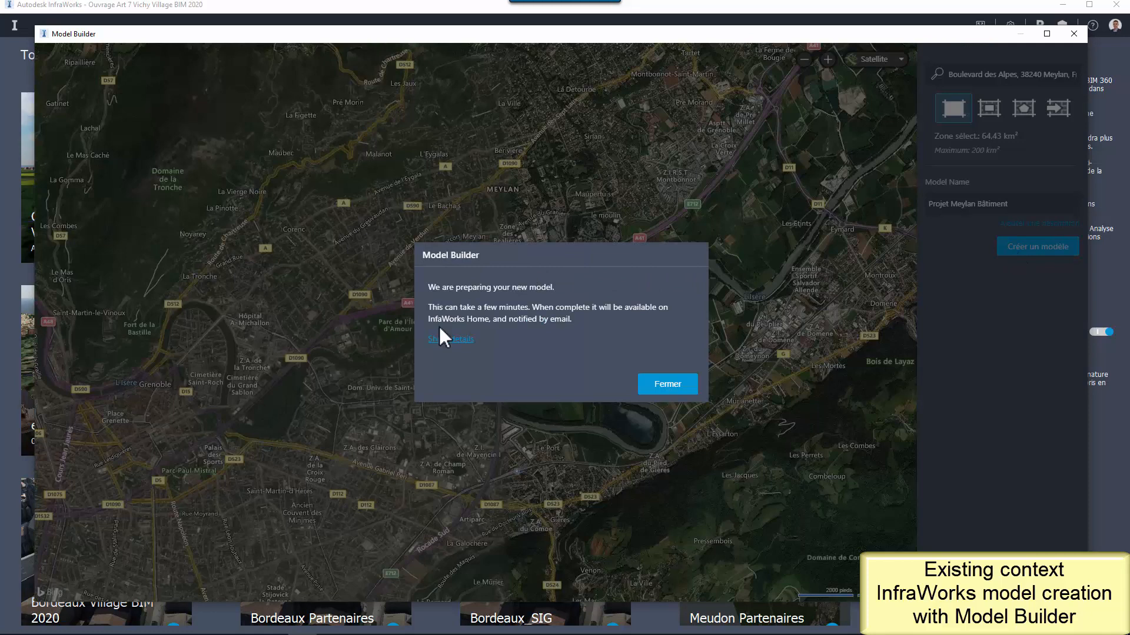
{"action": "left_click", "coordinate": [657, 386]}
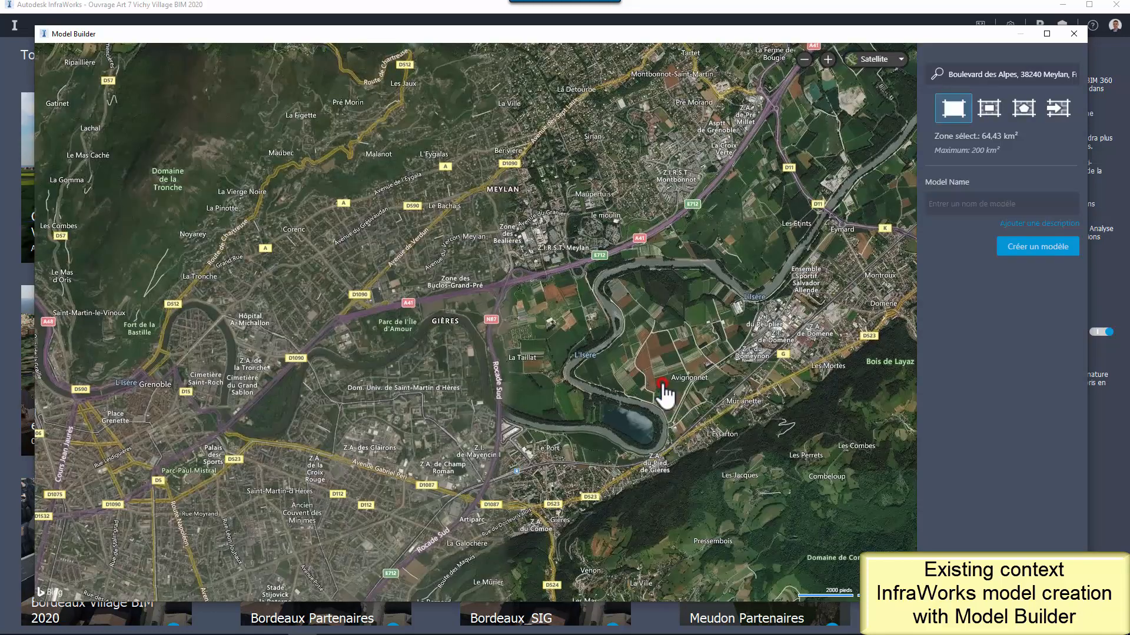
{"action": "left_click", "coordinate": [1072, 34]}
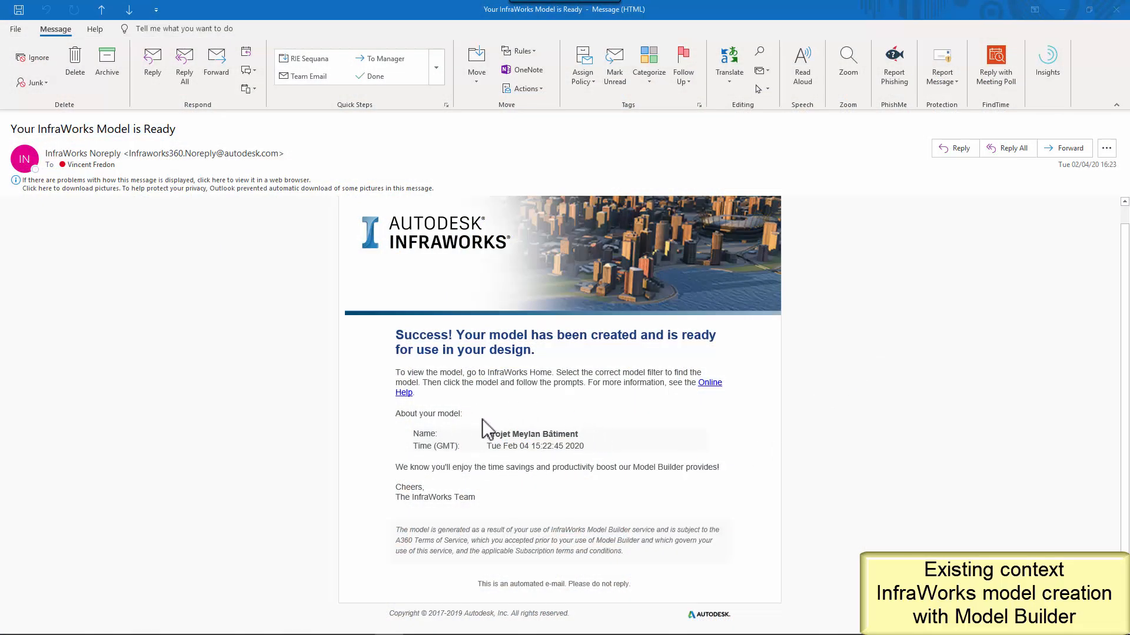
Check the model name in the notification e-mail, and open Projet Meylan Bâtiment from InfraWorks Home with BIM 360 as its storage
{"action": "left_click_drag", "start_coordinate": [488, 435], "coordinate": [600, 435]}
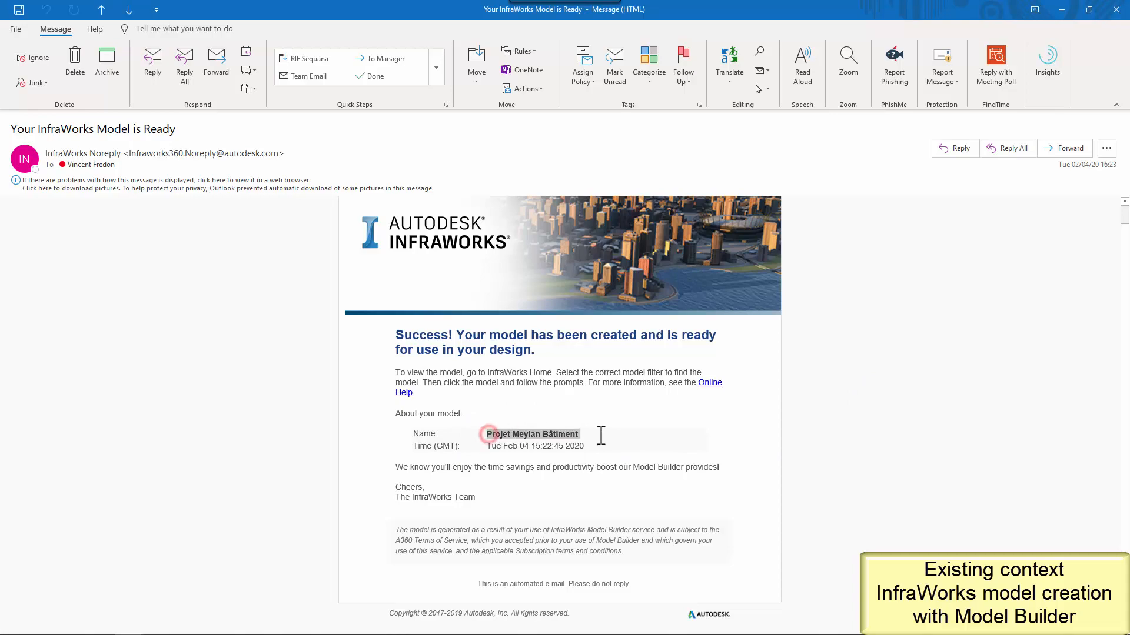
{"action": "left_click", "coordinate": [852, 432]}
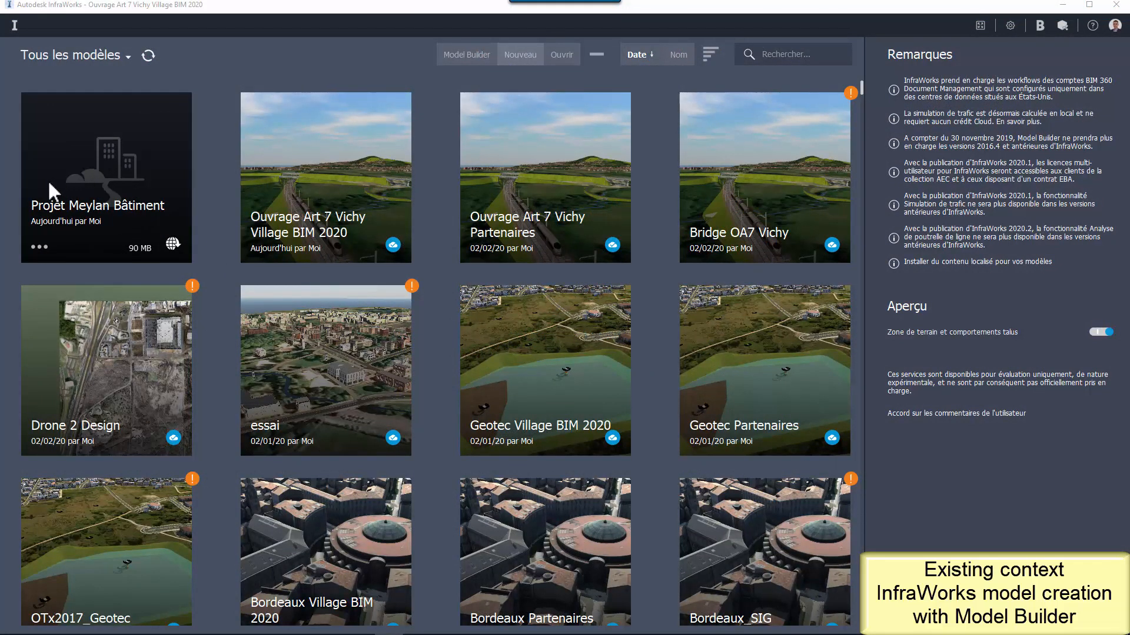
{"action": "left_click", "coordinate": [74, 175]}
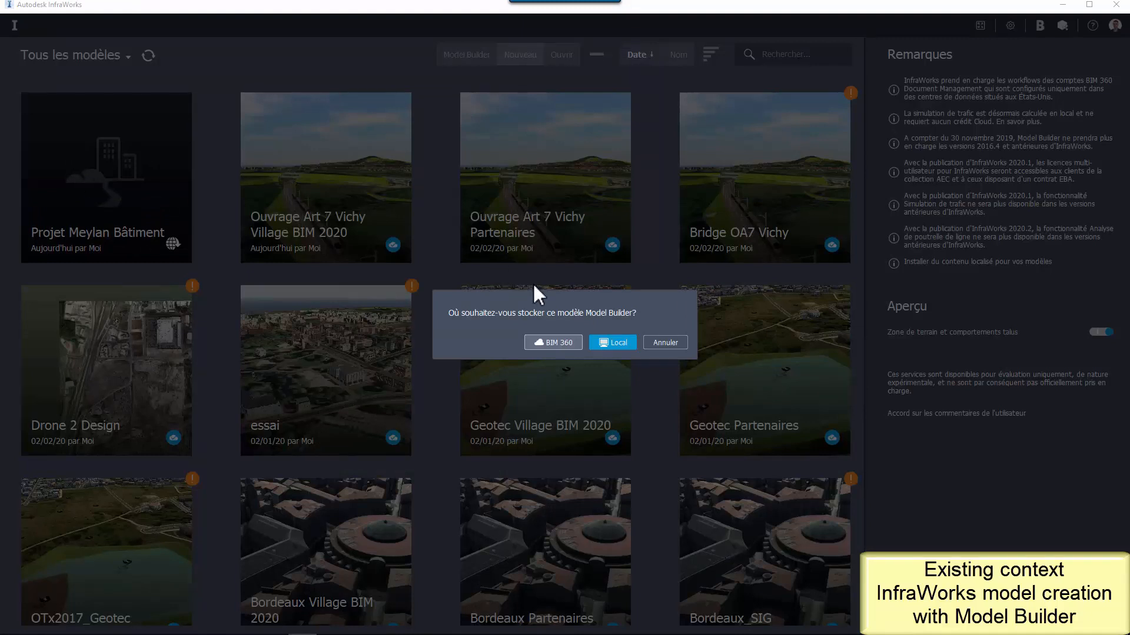
{"action": "left_click", "coordinate": [554, 345]}
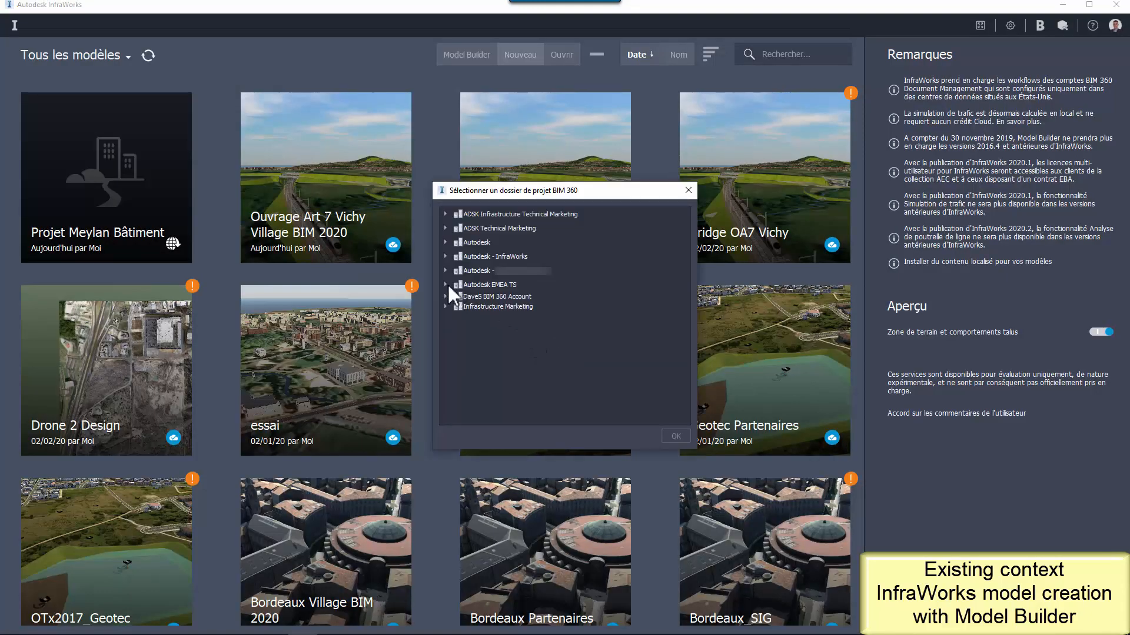
Store the model in the InfraWorks folder under 14-Infra in the Village BIM 2020 project of Autodesk EMEA TS
{"action": "left_click", "coordinate": [445, 284]}
{"action": "scroll", "coordinate": [567, 306], "scroll_direction": "down", "scroll_amount": 3}
{"action": "left_click", "coordinate": [456, 355]}
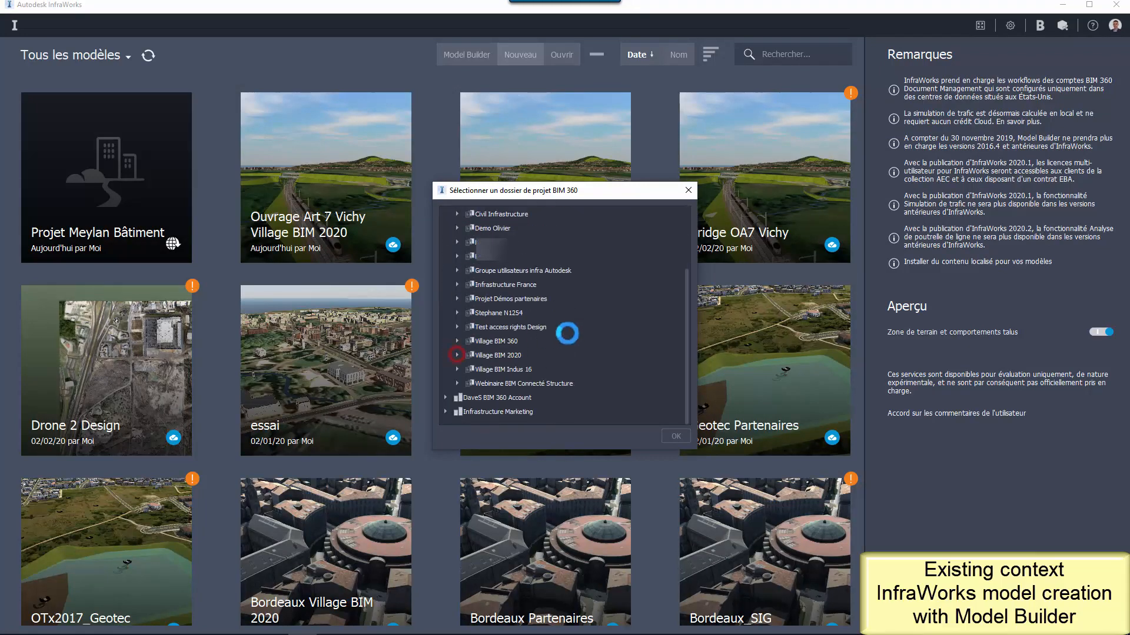
{"action": "left_click", "coordinate": [470, 355]}
{"action": "scroll", "coordinate": [576, 333], "scroll_direction": "down", "scroll_amount": 5}
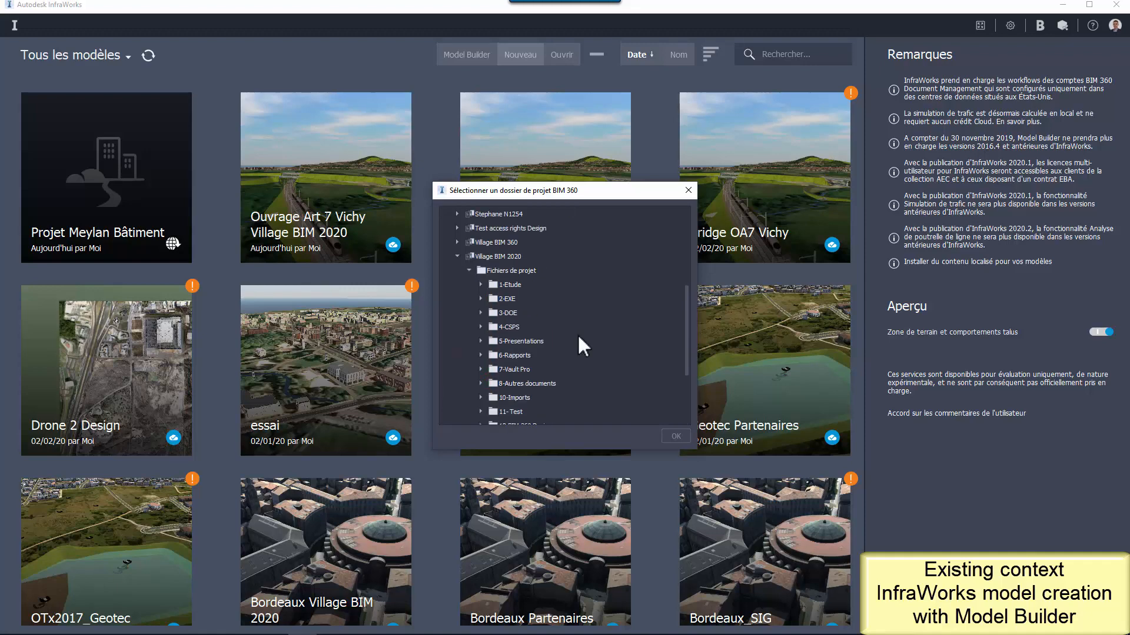
{"action": "left_click", "coordinate": [480, 340]}
{"action": "scroll", "coordinate": [589, 327], "scroll_direction": "down", "scroll_amount": 2}
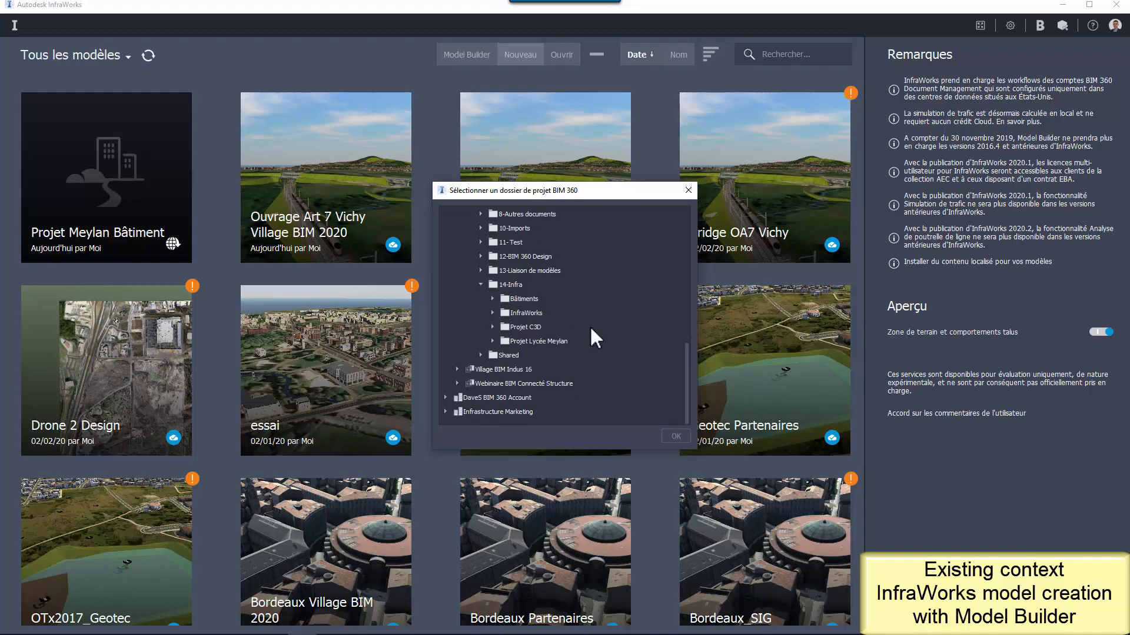
{"action": "left_click", "coordinate": [525, 313]}
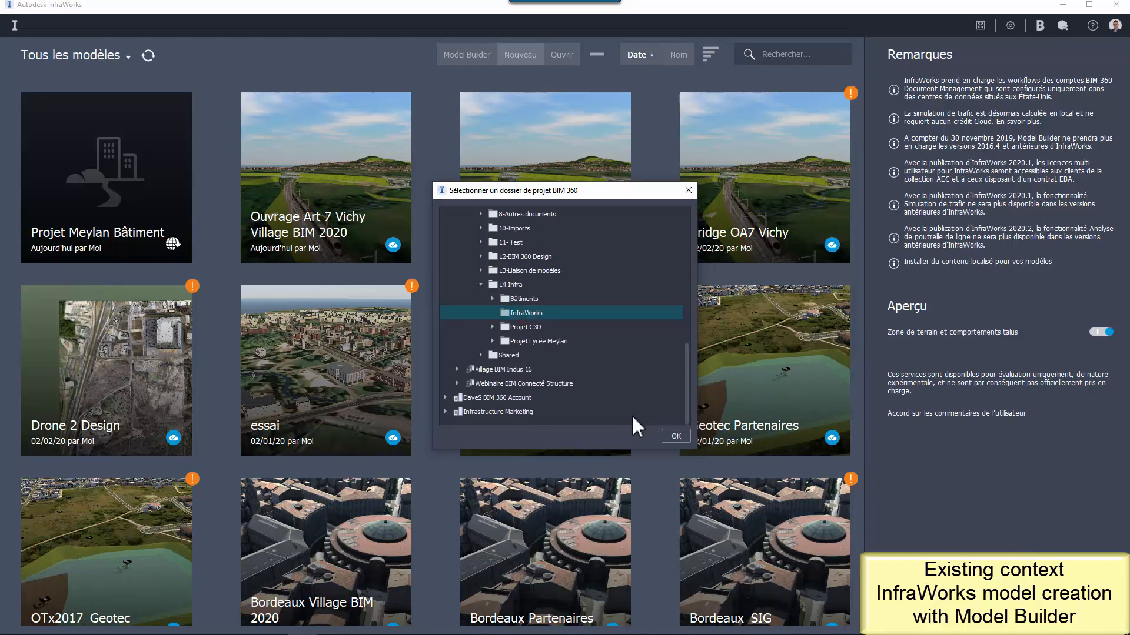
{"action": "left_click", "coordinate": [675, 434]}
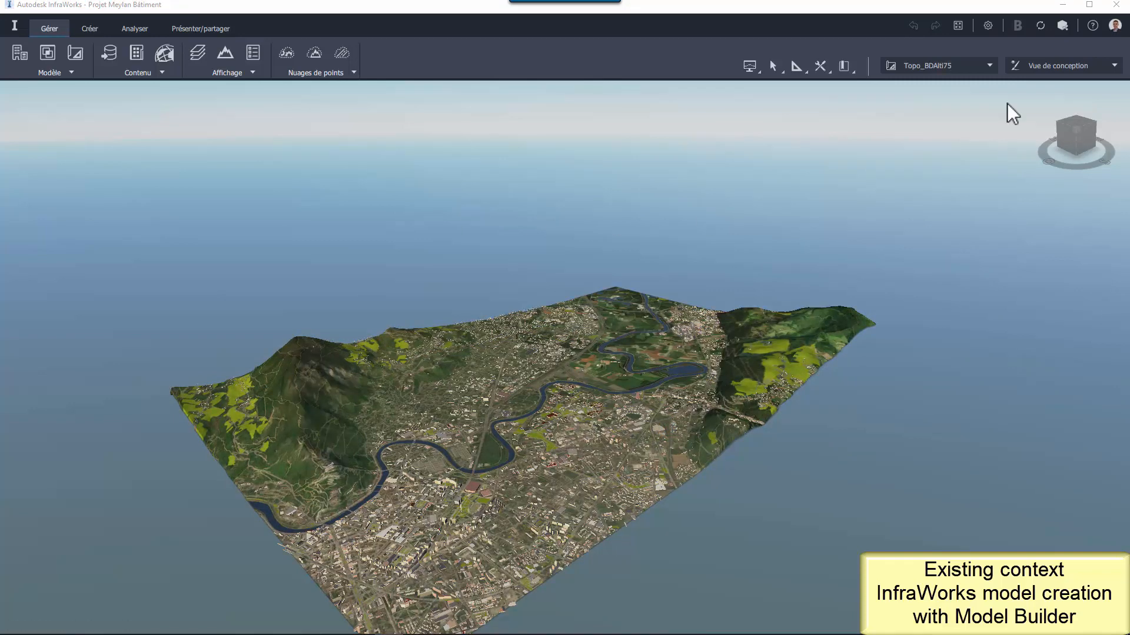
Go to the Site projet bookmark and examine the project site and its surroundings in 3D from several angles
{"action": "left_click", "coordinate": [844, 65]}
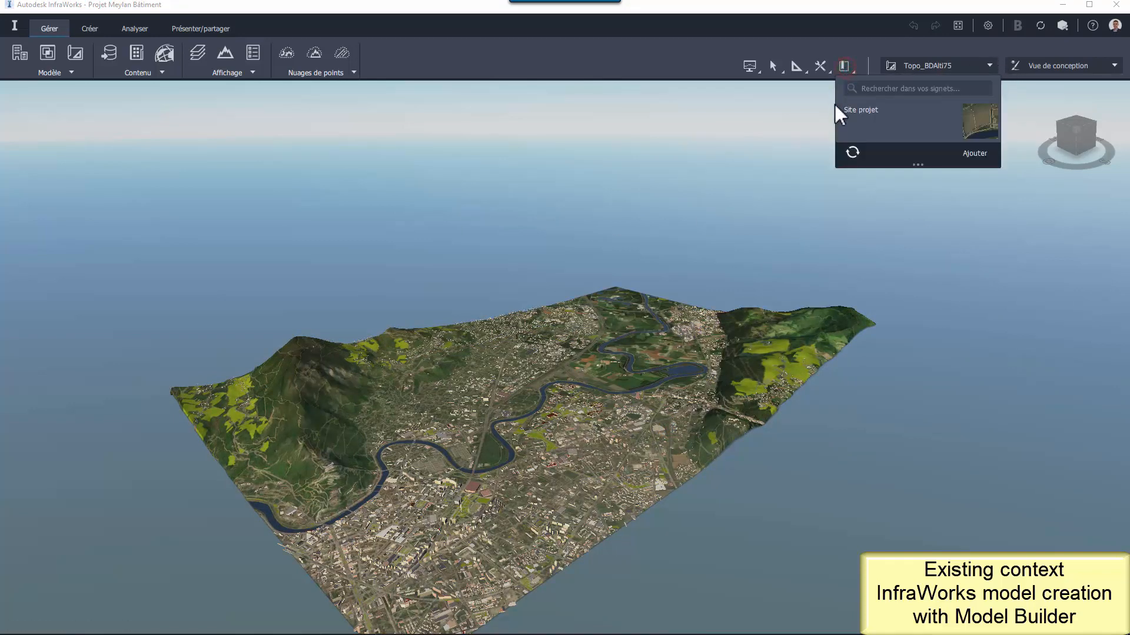
{"action": "left_click", "coordinate": [917, 127]}
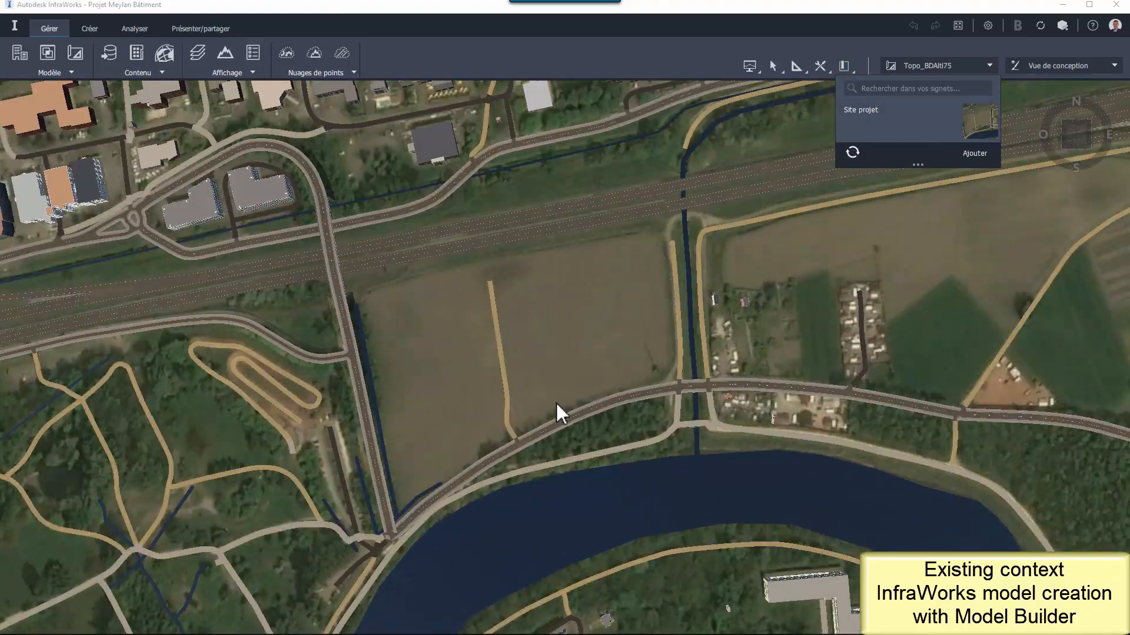
{"action": "left_click", "coordinate": [557, 377]}
{"action": "middle_click_drag", "start_coordinate": [557, 376], "coordinate": [680, 198]}
{"action": "left_click_drag", "start_coordinate": [680, 198], "coordinate": [704, 181]}
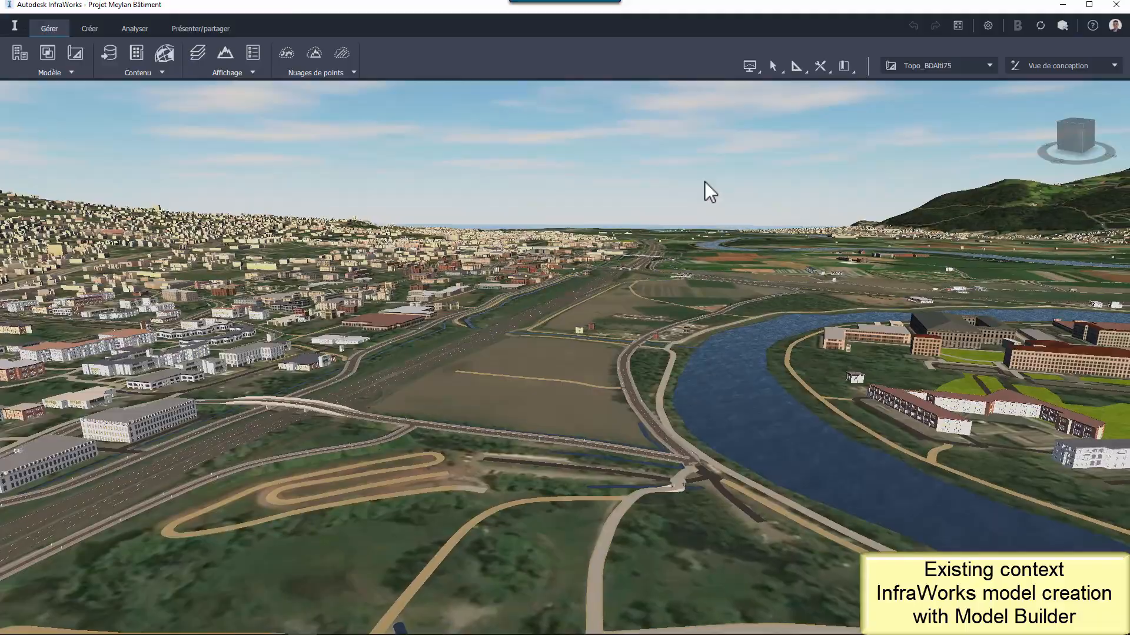
{"action": "left_click_drag", "start_coordinate": [422, 374], "coordinate": [958, 367]}
{"action": "mouse_move", "coordinate": [679, 391]}
{"action": "left_mouse_down"}
{"action": "mouse_move", "coordinate": [644, 405]}
{"action": "mouse_move", "coordinate": [768, 395]}
{"action": "mouse_move", "coordinate": [800, 407]}
{"action": "mouse_move", "coordinate": [803, 484]}
{"action": "mouse_move", "coordinate": [672, 485]}
{"action": "mouse_move", "coordinate": [749, 441]}
{"action": "mouse_move", "coordinate": [584, 340]}
{"action": "left_mouse_up"}
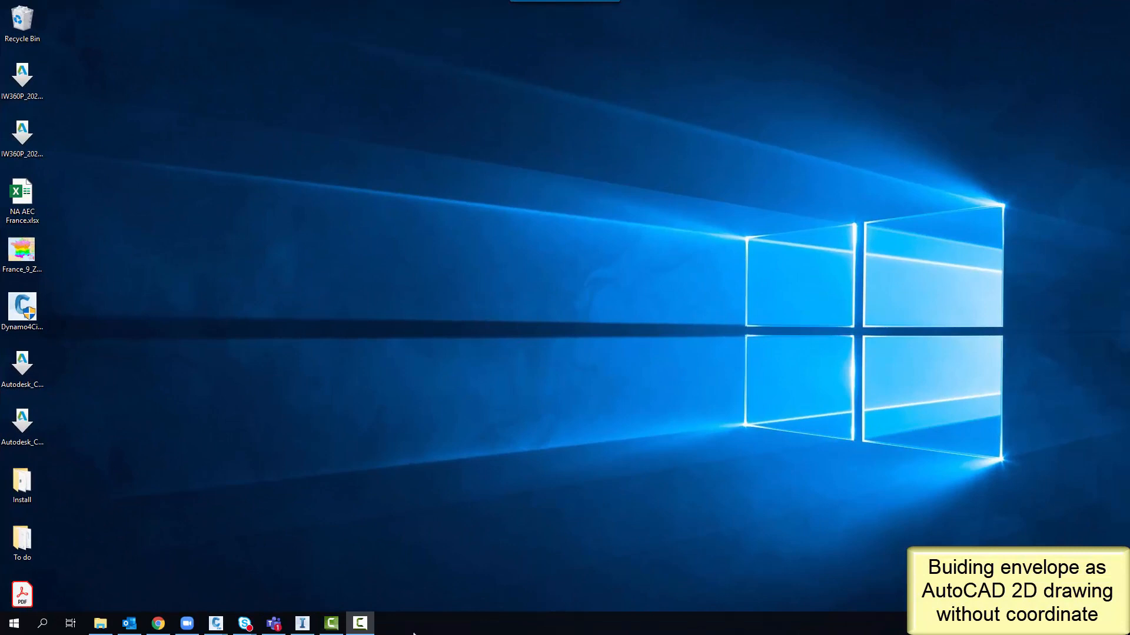
Switch to the Civil 3D drawing Meylan Projet Batiment - Emprise générale bati, maximize it and inspect the building outline polyline
{"action": "mouse_move", "coordinate": [216, 624]}
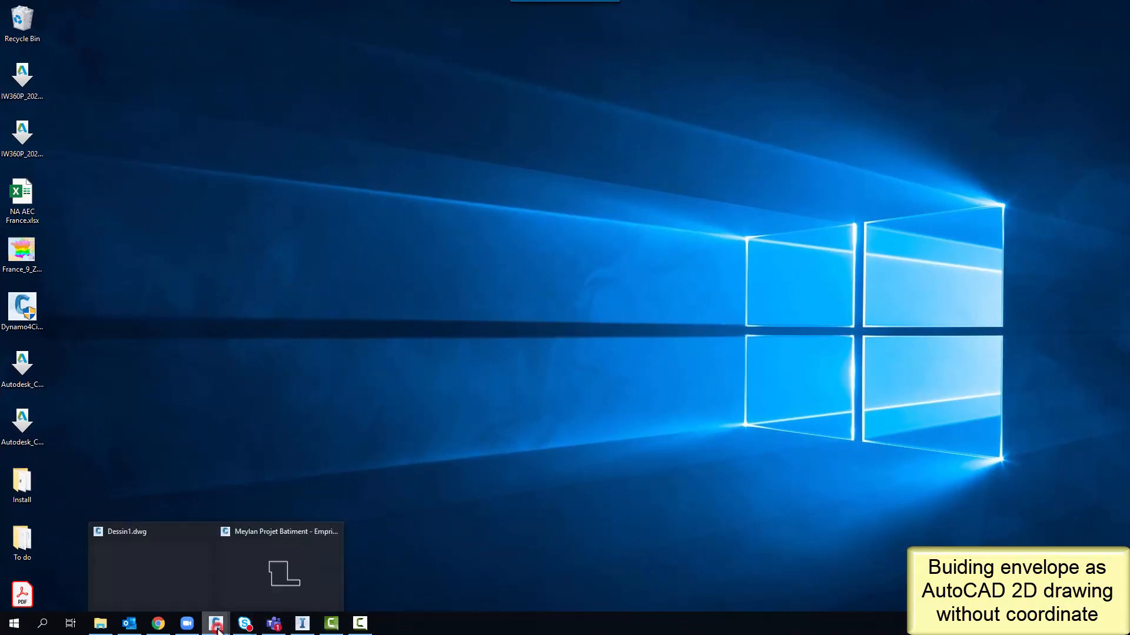
{"action": "left_click", "coordinate": [255, 587]}
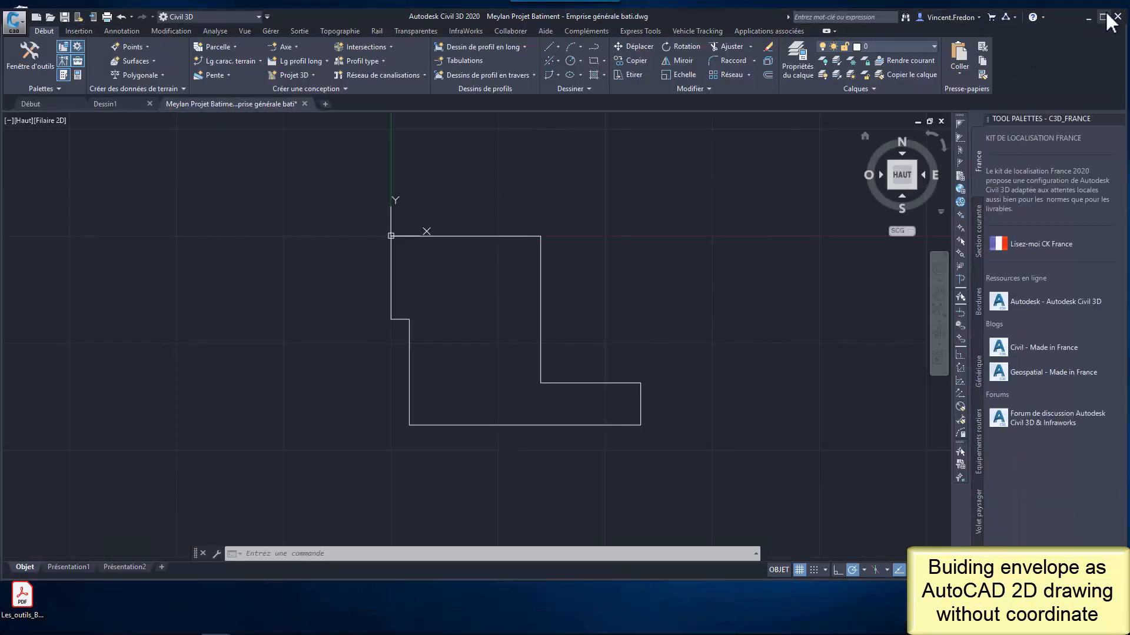
{"action": "left_click", "coordinate": [1104, 17]}
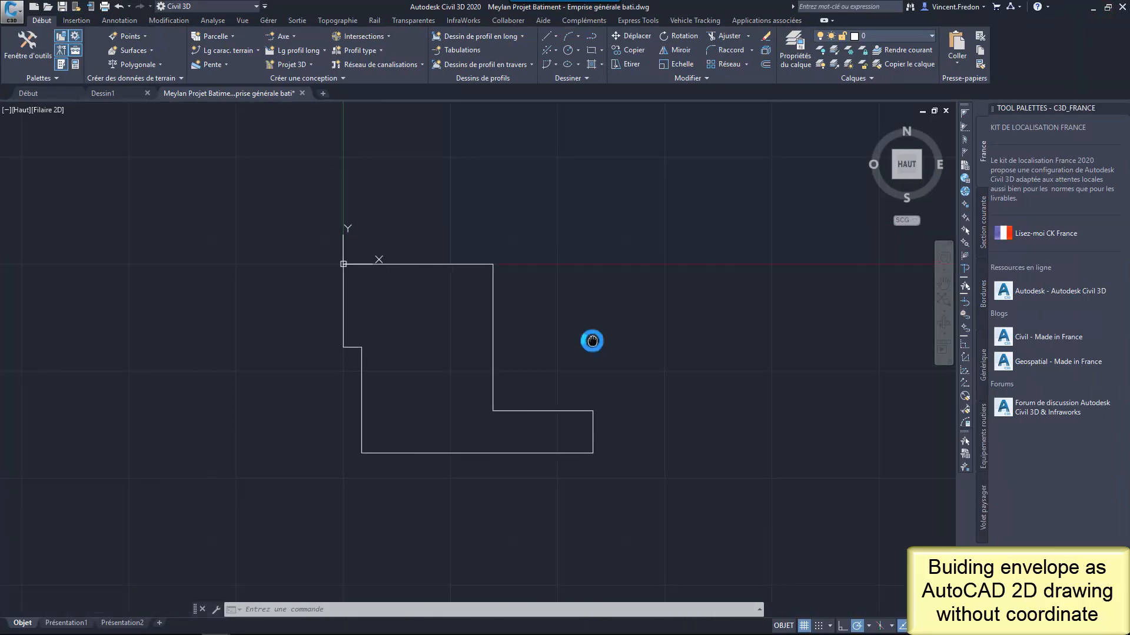
{"action": "left_click", "coordinate": [492, 370]}
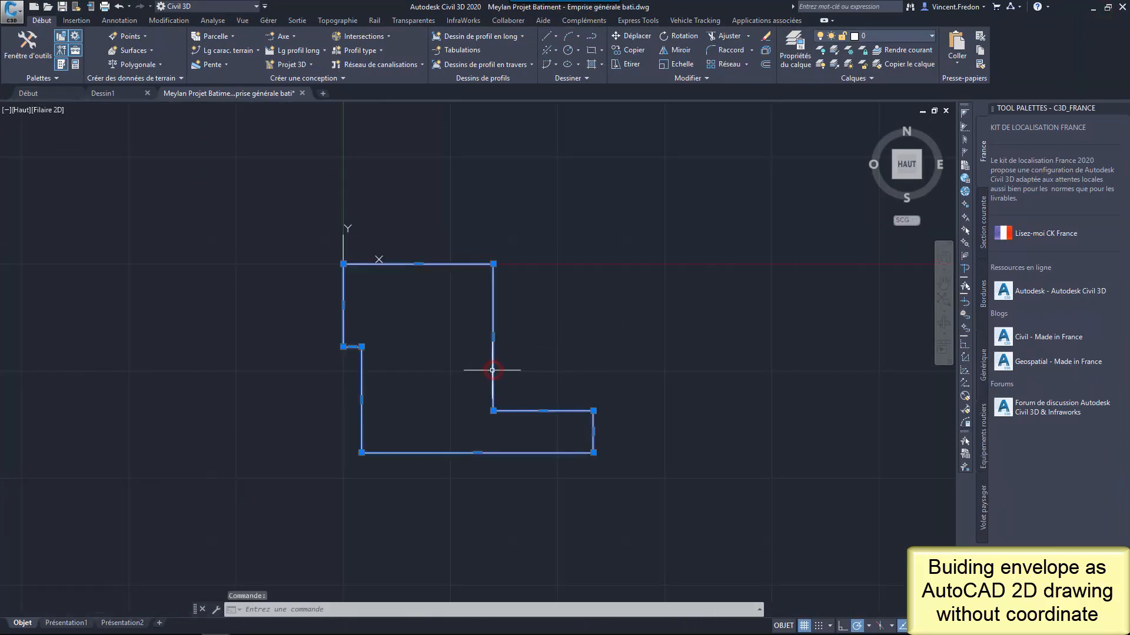
{"action": "key", "text": "Escape"}
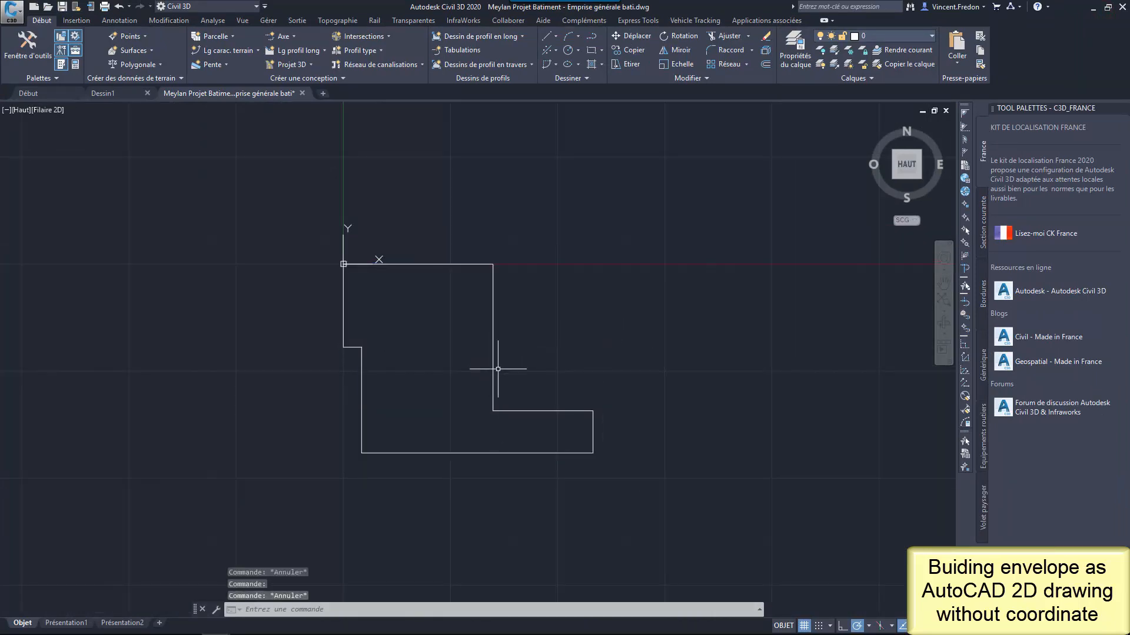
Measure a distance on the building outline starting from its lower-left corner, and leave the measuring command
{"action": "left_click", "coordinate": [214, 20]}
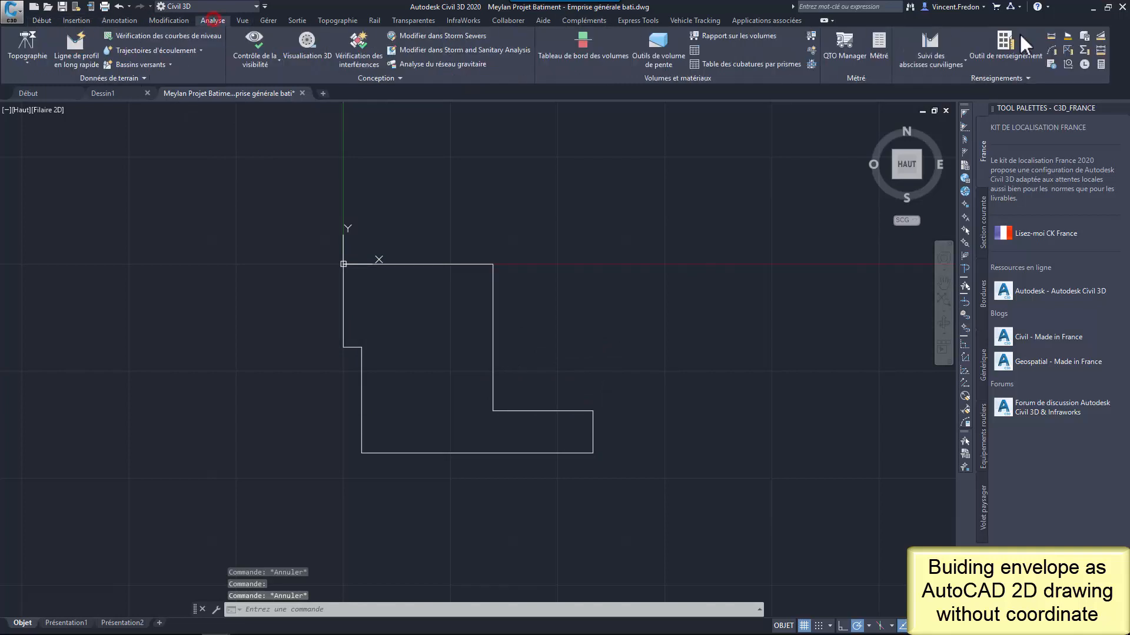
{"action": "left_click", "coordinate": [1051, 36]}
{"action": "left_click", "coordinate": [361, 453]}
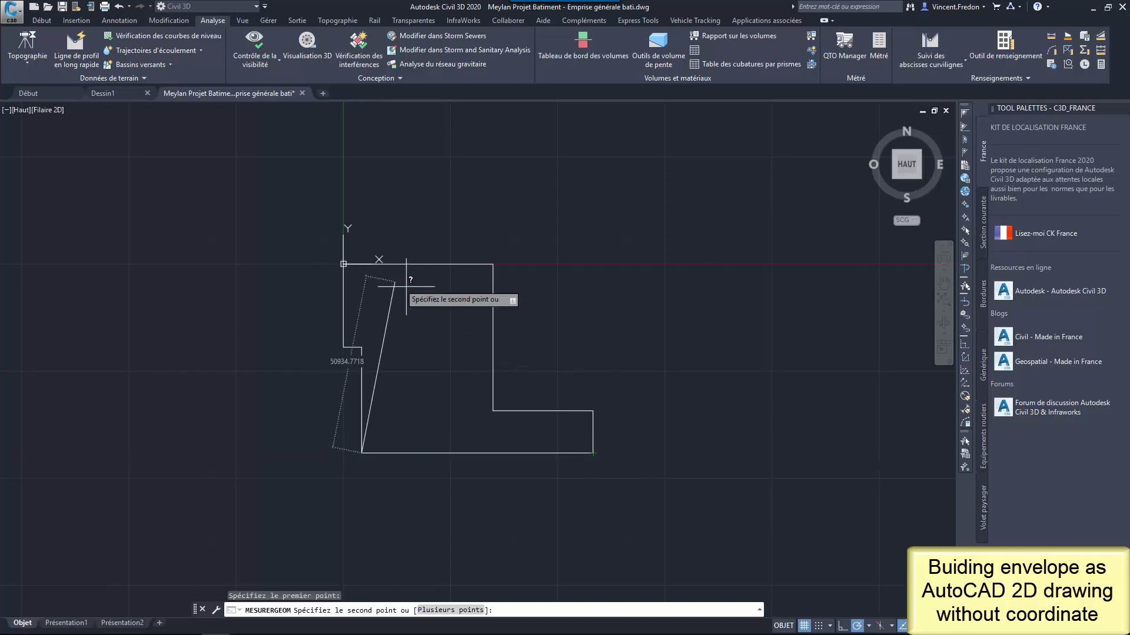
{"action": "key", "text": "Escape"}
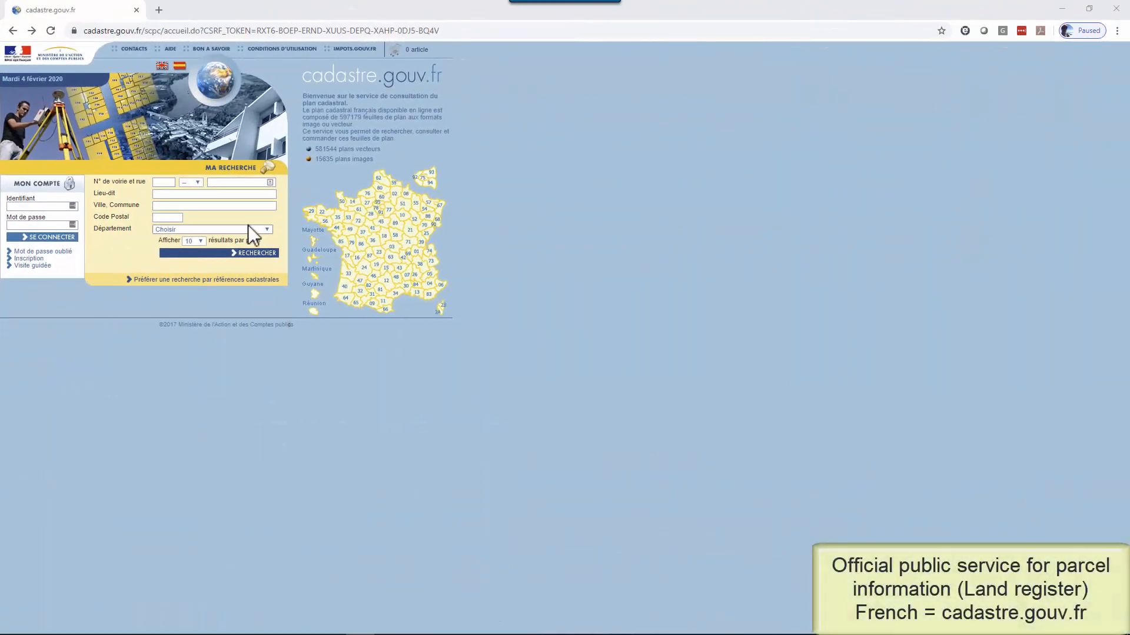
Search the land register for bd des alpes in the commune of Meylan and open the plan of parcel 59
{"action": "left_click", "coordinate": [221, 183]}
{"action": "type", "text": "bd des alpes"}
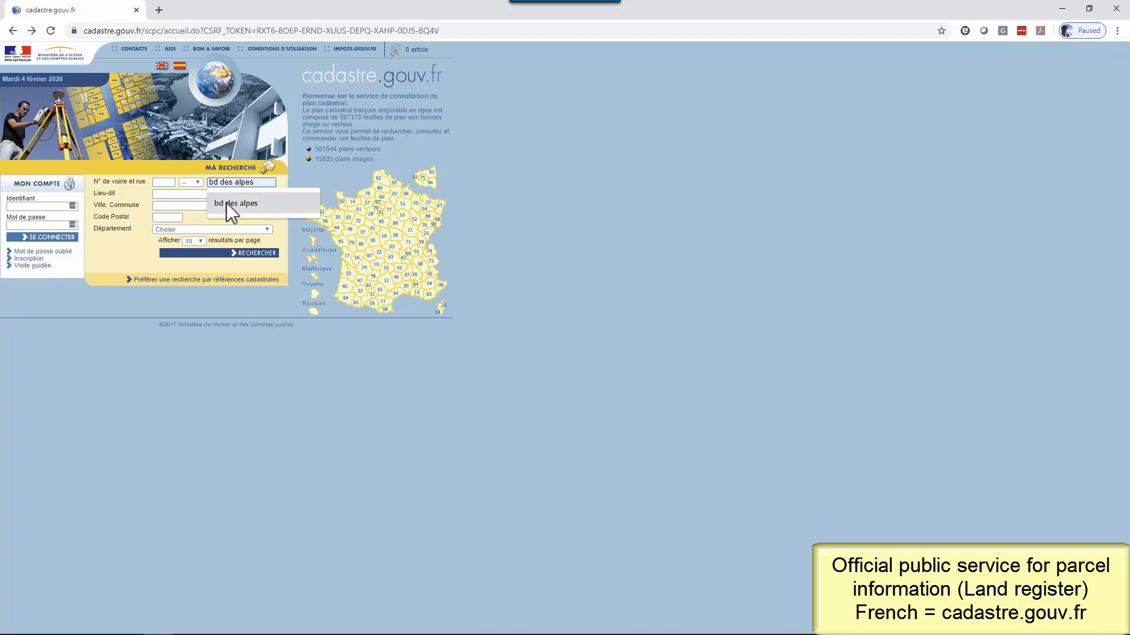
{"action": "left_click", "coordinate": [226, 204]}
{"action": "left_click", "coordinate": [214, 204]}
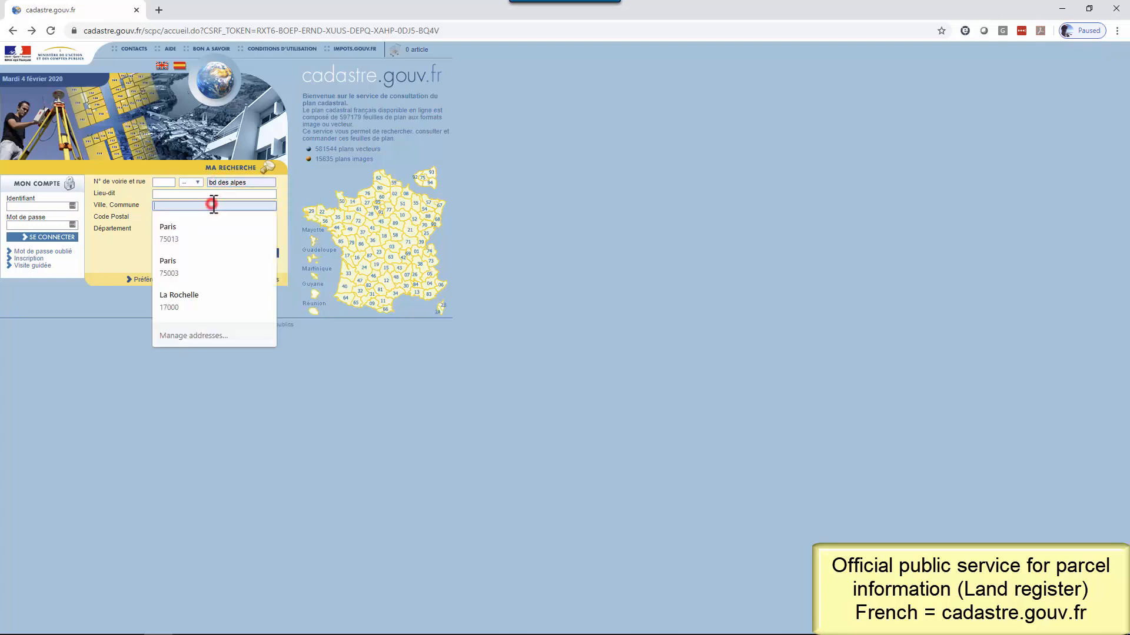
{"action": "type", "text": "Meylan"}
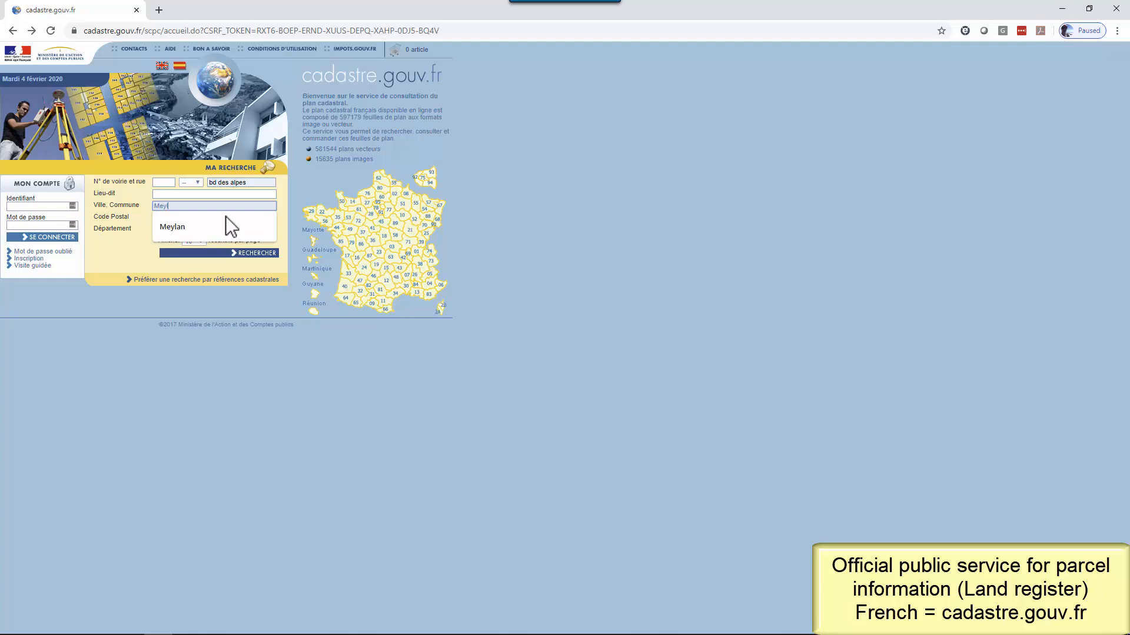
{"action": "left_click", "coordinate": [224, 217]}
{"action": "left_click", "coordinate": [257, 255]}
{"action": "left_click", "coordinate": [259, 272]}
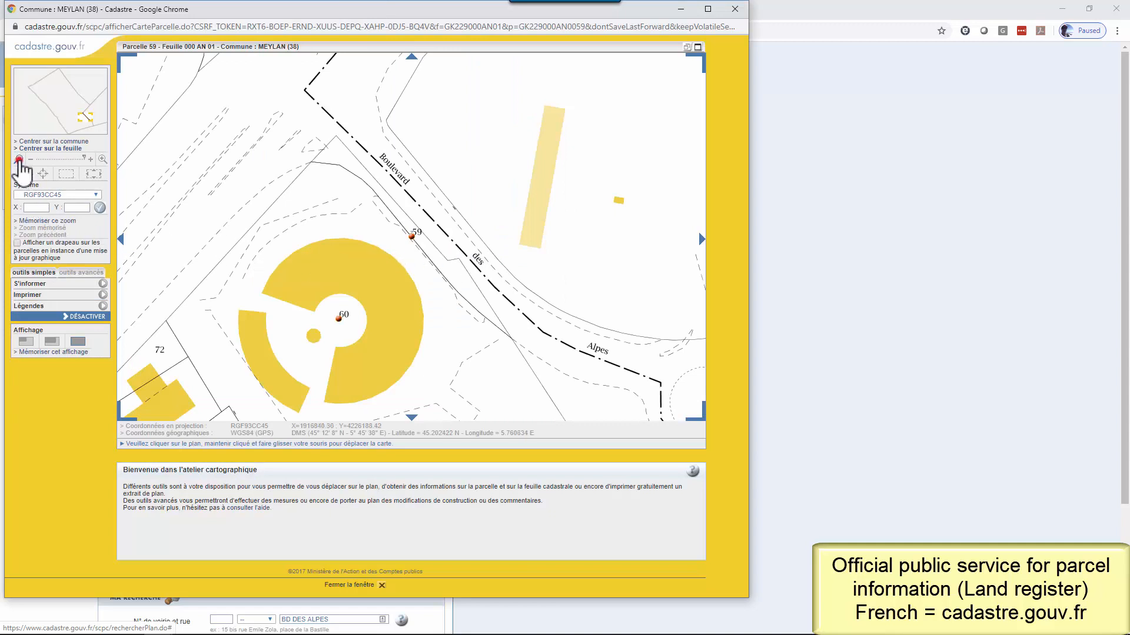
Locate the Bucloud parcel beside the river and place point-file points along its river-side boundary to the southwest corner
{"action": "left_click", "coordinate": [19, 159]}
{"action": "left_click", "coordinate": [19, 159]}
{"action": "left_click", "coordinate": [19, 158]}
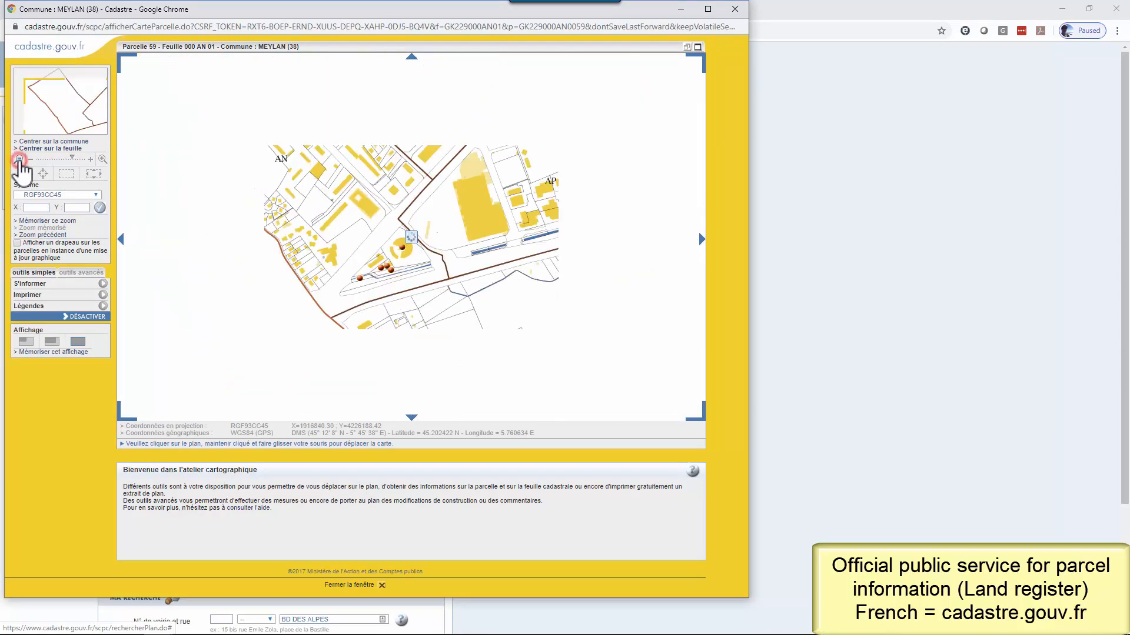
{"action": "left_click_drag", "start_coordinate": [638, 194], "coordinate": [378, 216]}
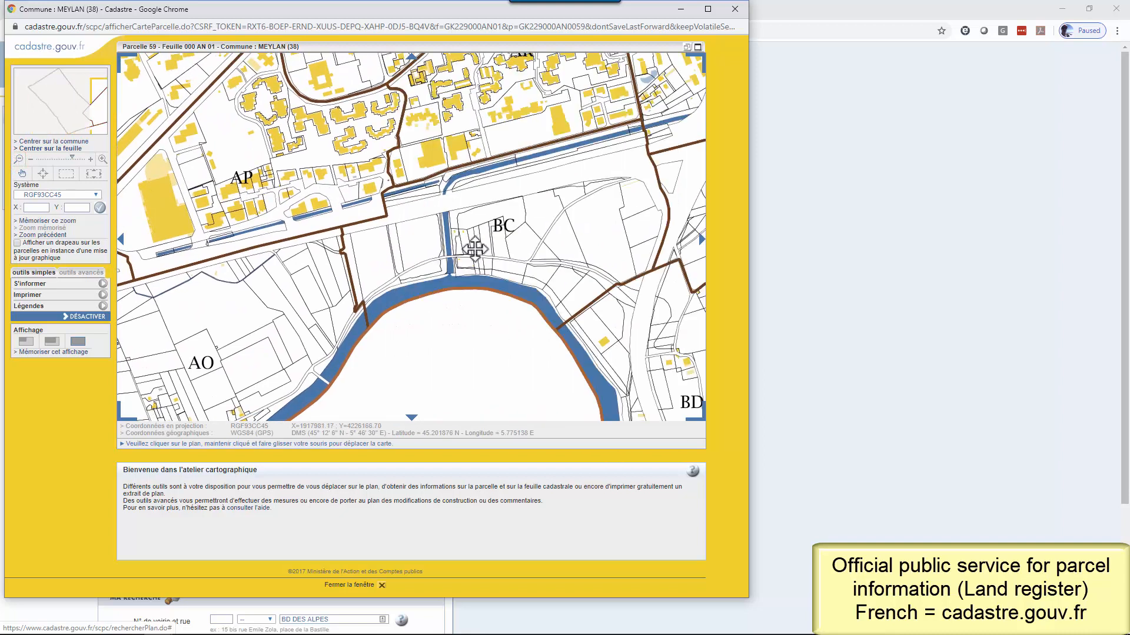
{"action": "left_click", "coordinate": [67, 174]}
{"action": "left_click_drag", "start_coordinate": [325, 199], "coordinate": [488, 295]}
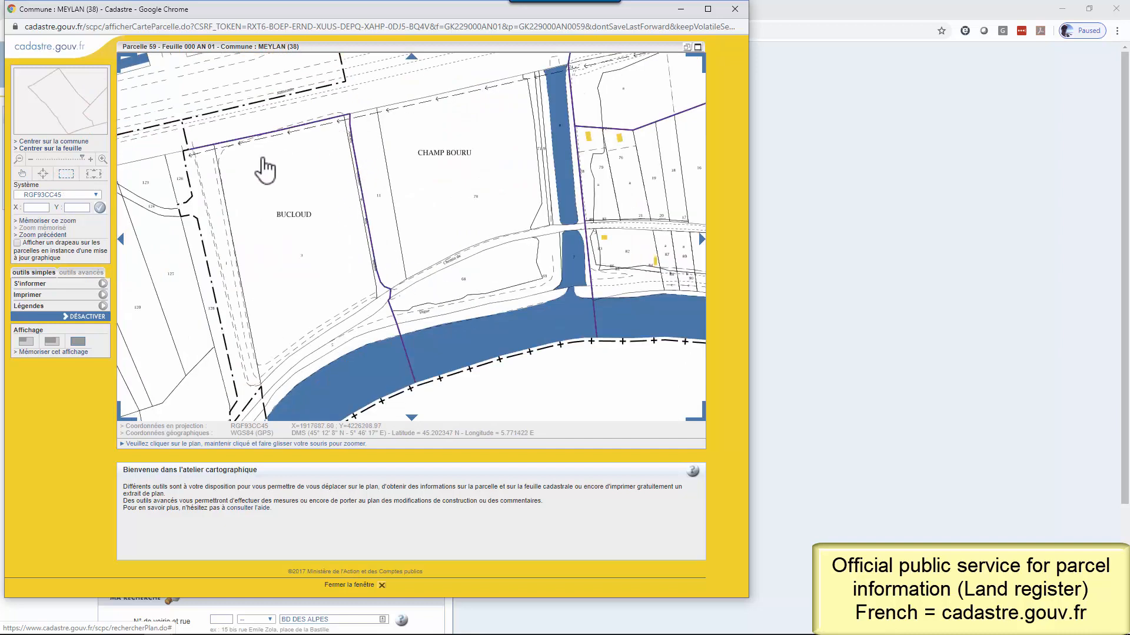
{"action": "left_click", "coordinate": [65, 174]}
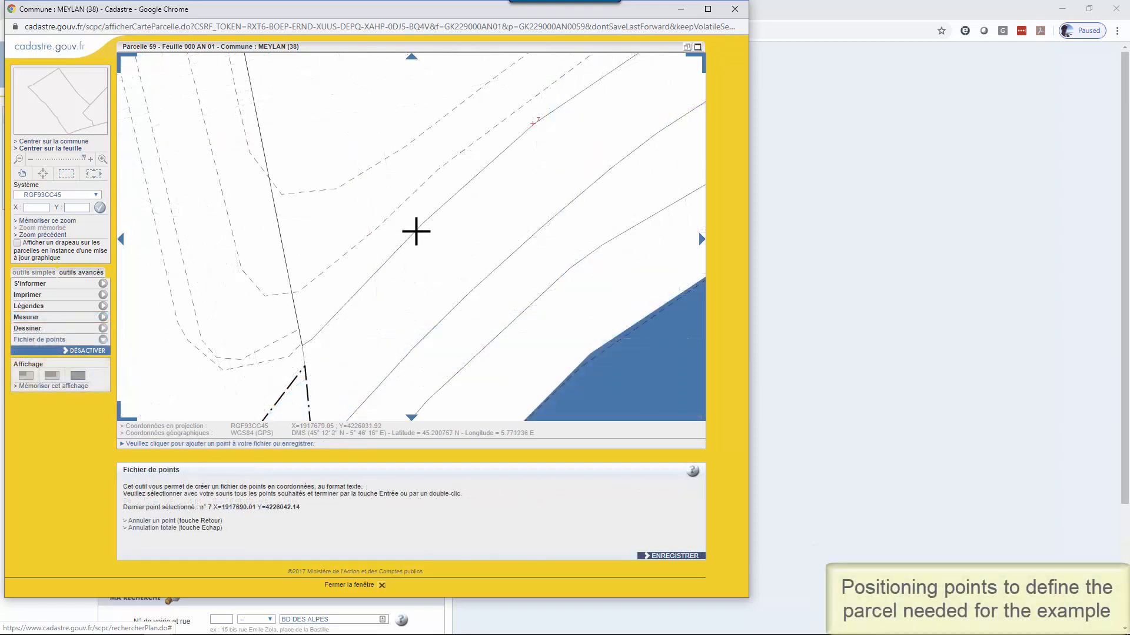
{"action": "left_click", "coordinate": [424, 221]}
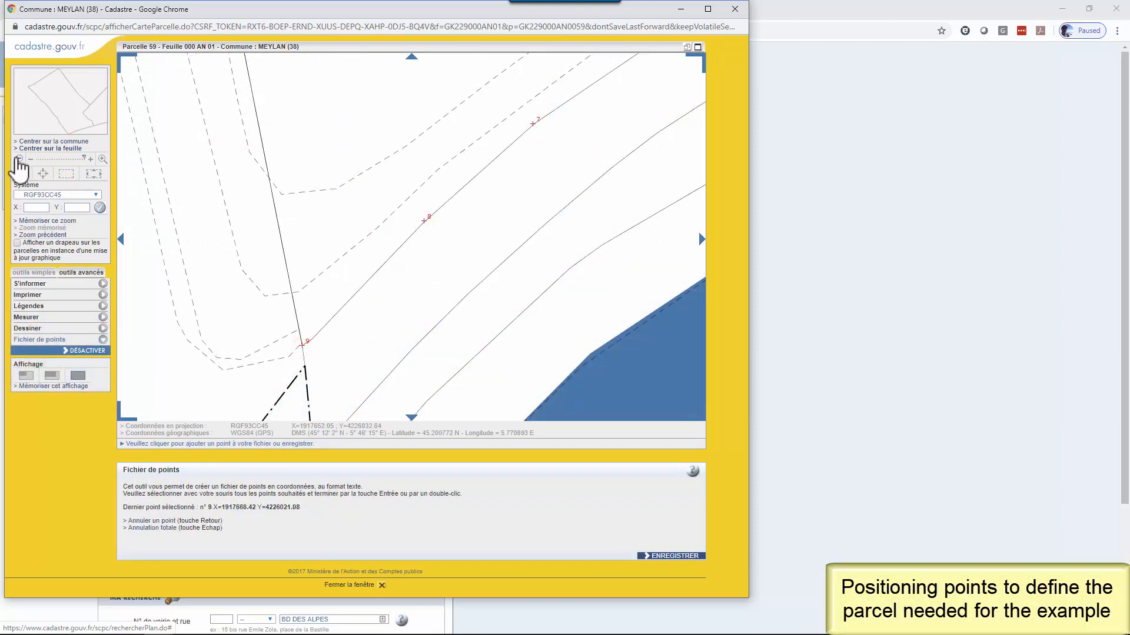
{"action": "left_click", "coordinate": [19, 159]}
{"action": "left_click", "coordinate": [18, 159]}
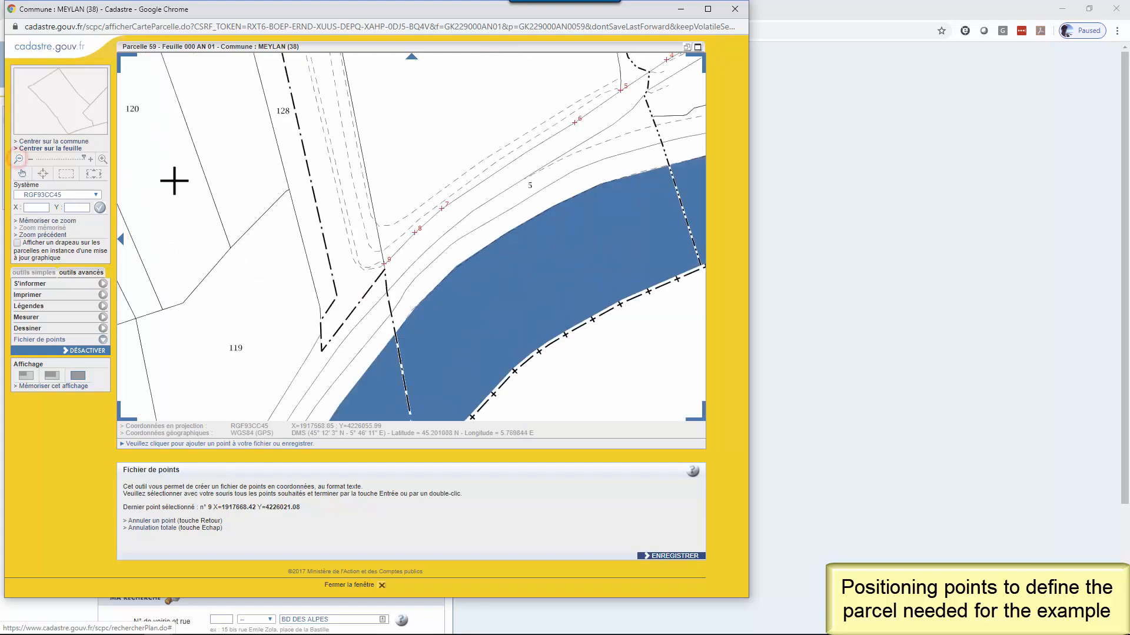
{"action": "left_click", "coordinate": [22, 173]}
{"action": "left_click_drag", "start_coordinate": [539, 156], "coordinate": [497, 326]}
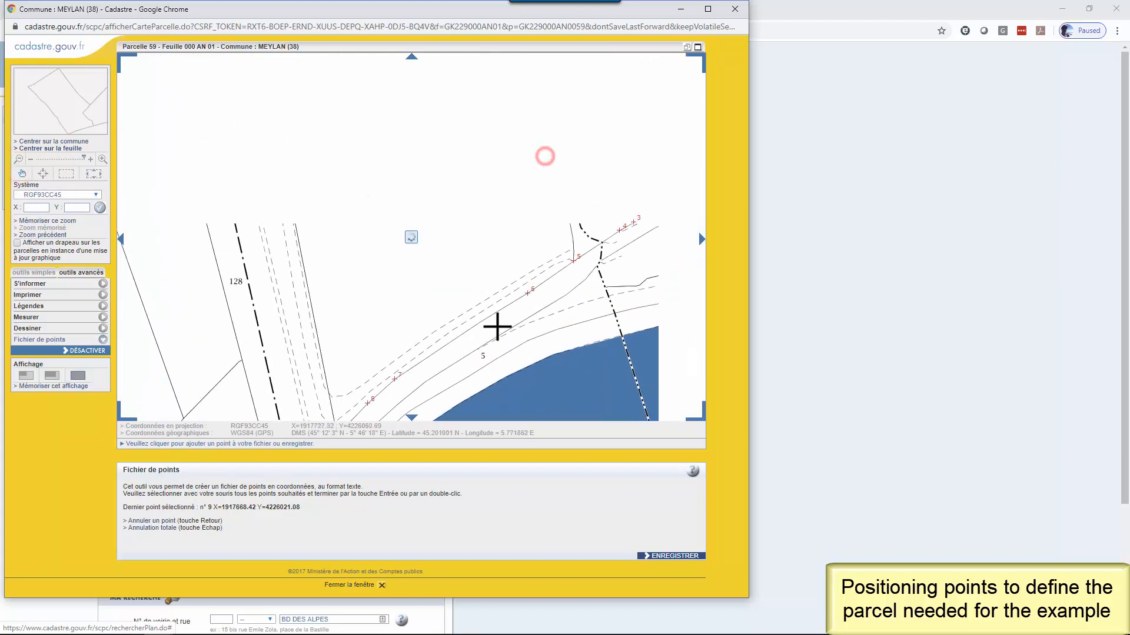
{"action": "left_click_drag", "start_coordinate": [393, 194], "coordinate": [461, 277]}
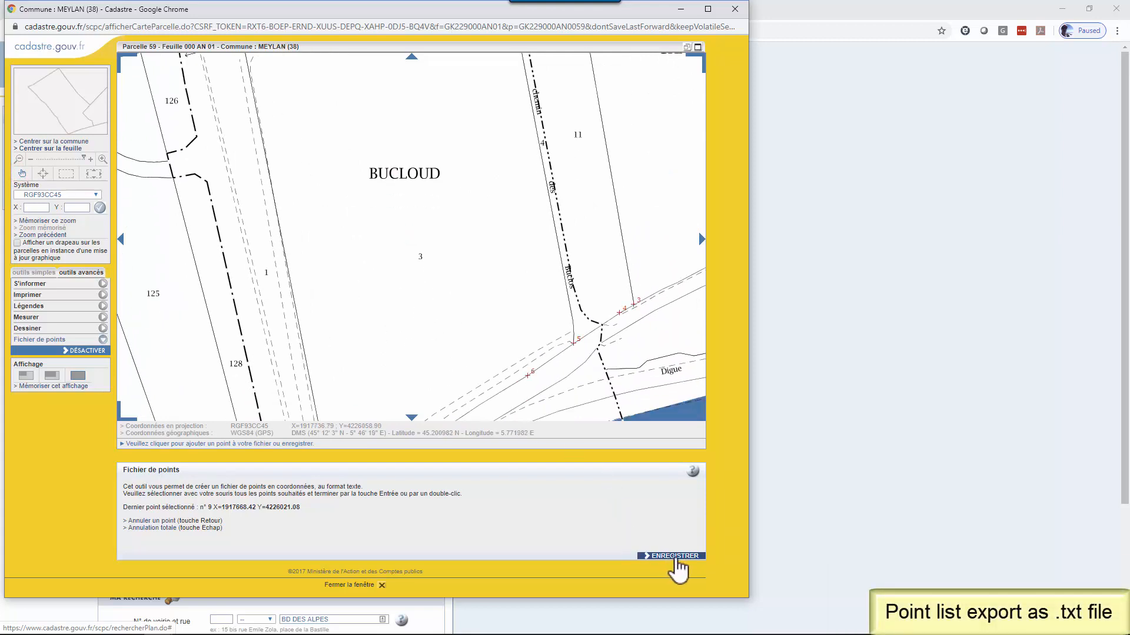
Export the point list as Meylan Projet Bâtiment Points.txt in the Demo Geolocalisation folder and open the downloaded file
{"action": "left_click", "coordinate": [676, 559]}
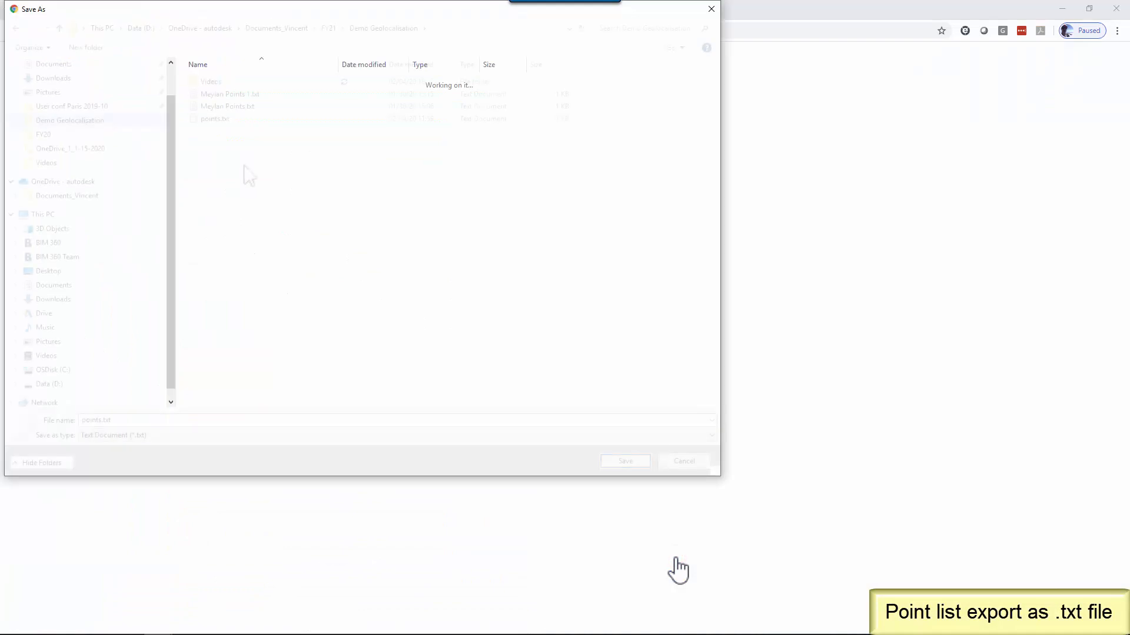
{"action": "left_click", "coordinate": [84, 419]}
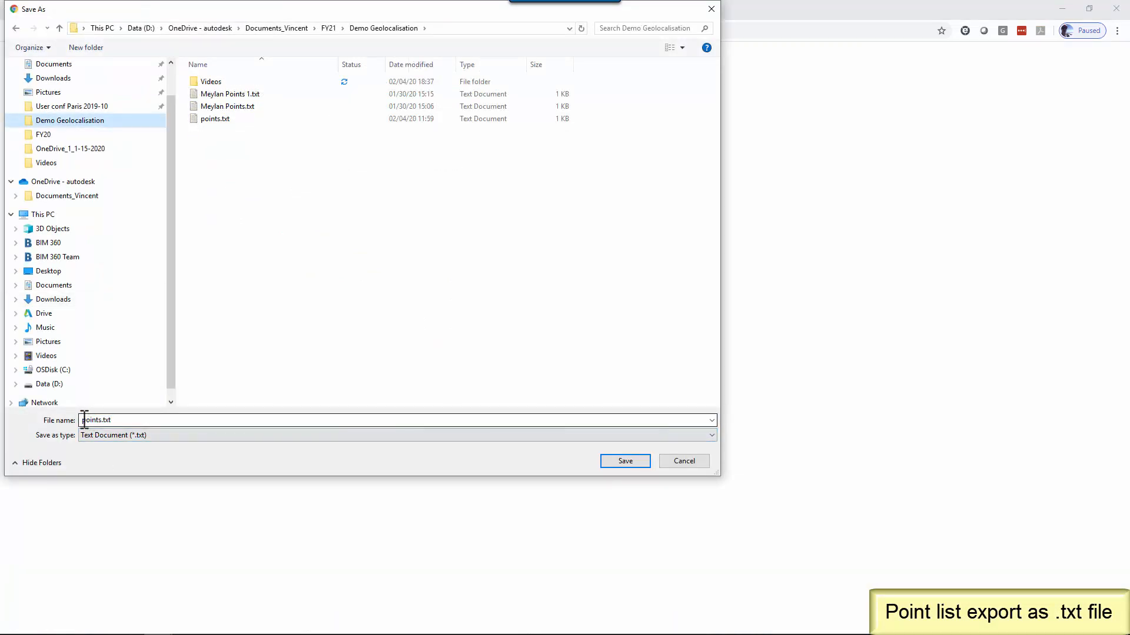
{"action": "double_click", "coordinate": [84, 419]}
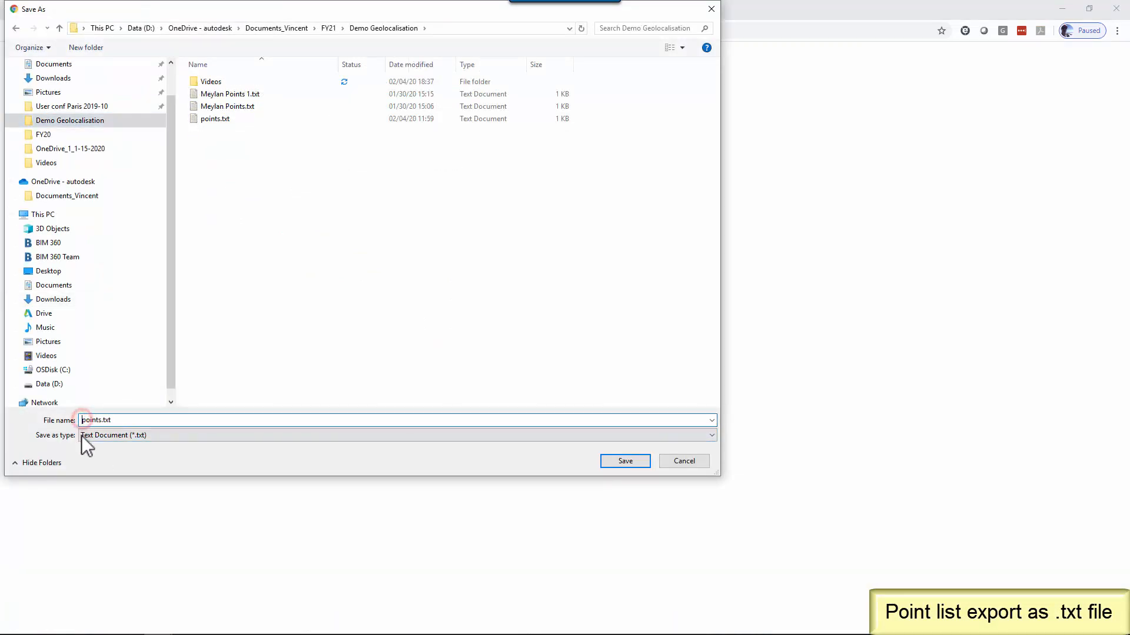
{"action": "type", "text": "Meylan Projet Bâtiment P"}
{"action": "key", "text": "Delete"}
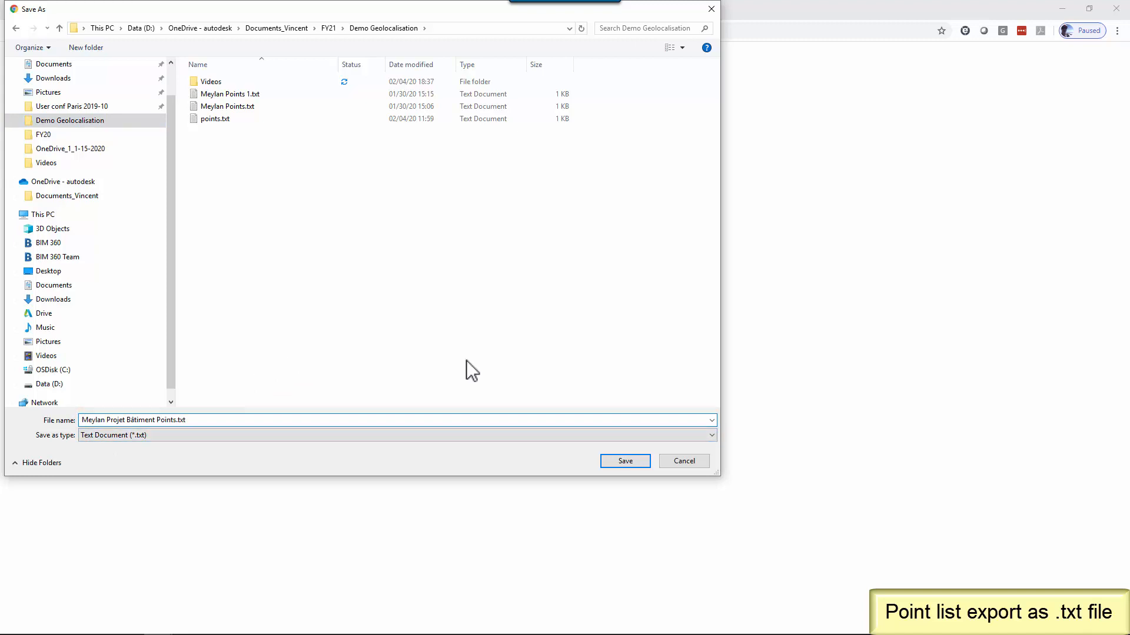
{"action": "left_click", "coordinate": [627, 461]}
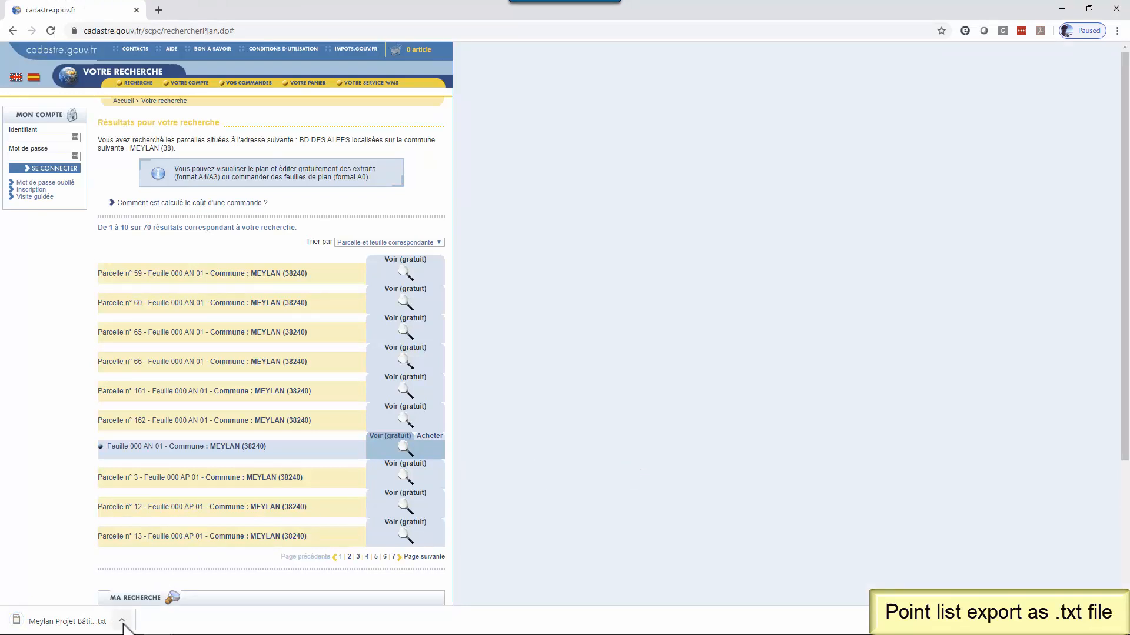
{"action": "left_click", "coordinate": [122, 621]}
{"action": "left_click", "coordinate": [145, 544]}
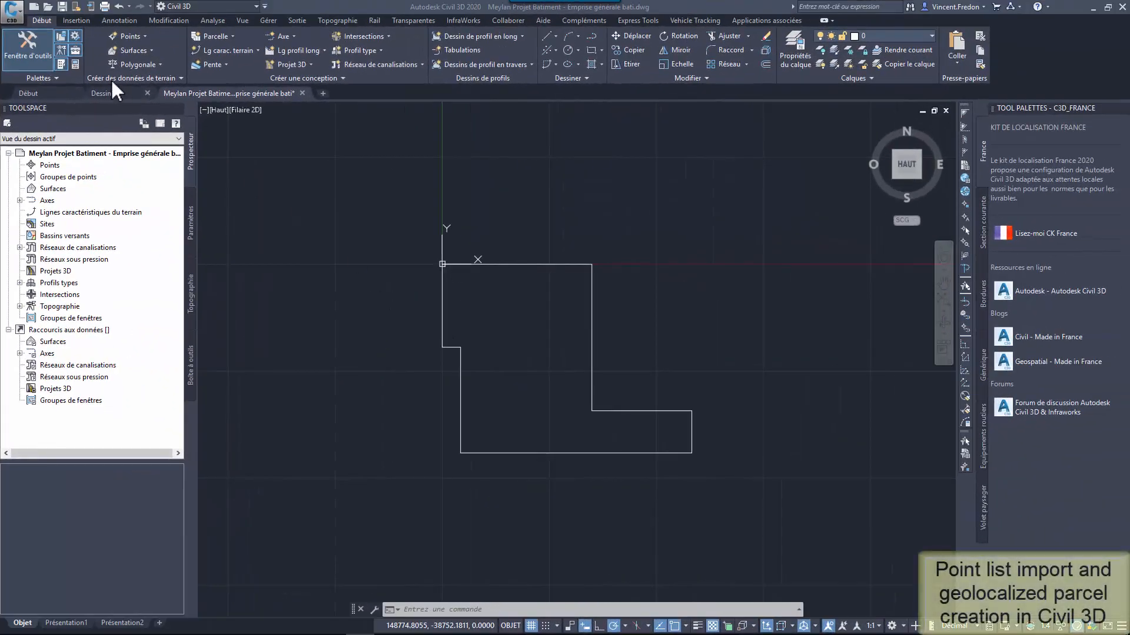
In Civil 3D, create a new drawing and save it as Meylan Projet Batiment - Création du site in the Demo Geolocalisation folder
{"action": "left_click", "coordinate": [34, 7]}
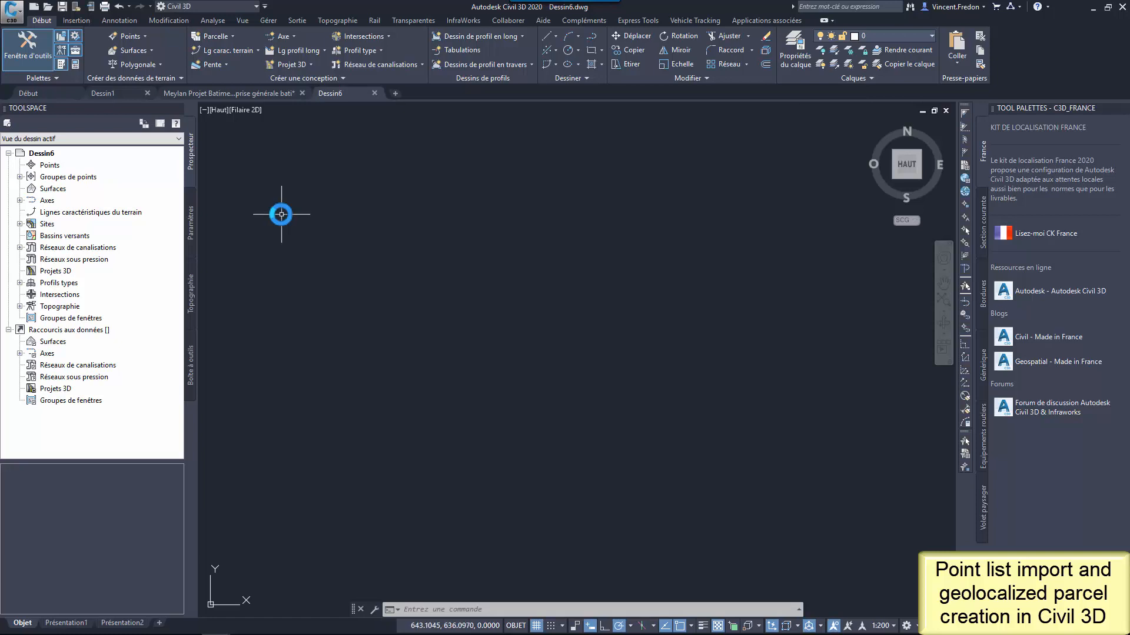
{"action": "left_click", "coordinate": [61, 7]}
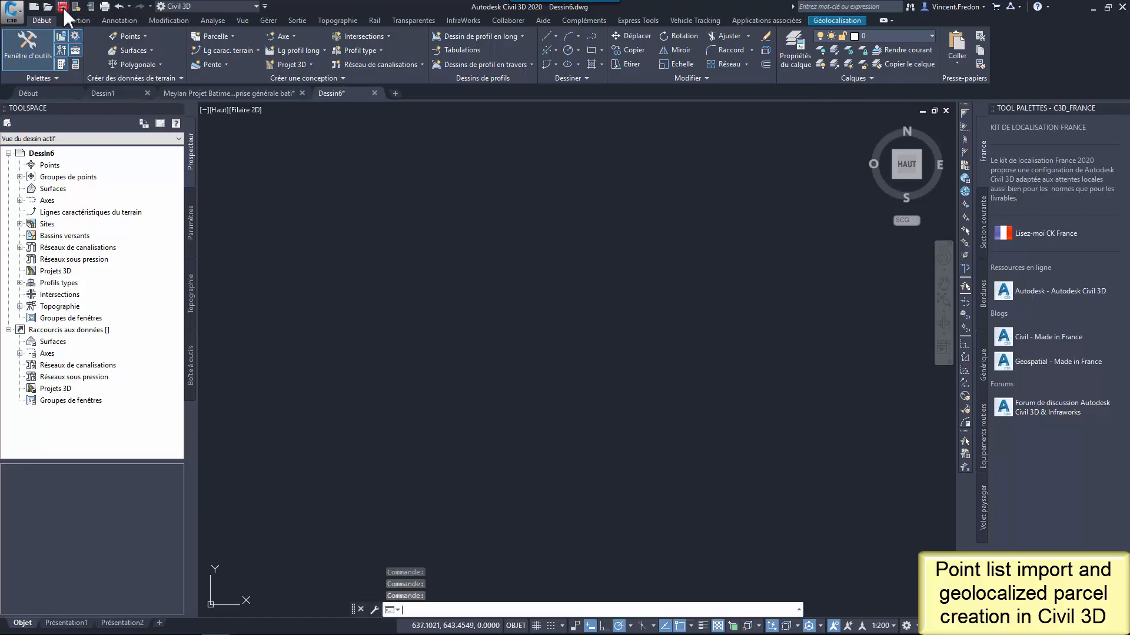
{"action": "left_click", "coordinate": [524, 434]}
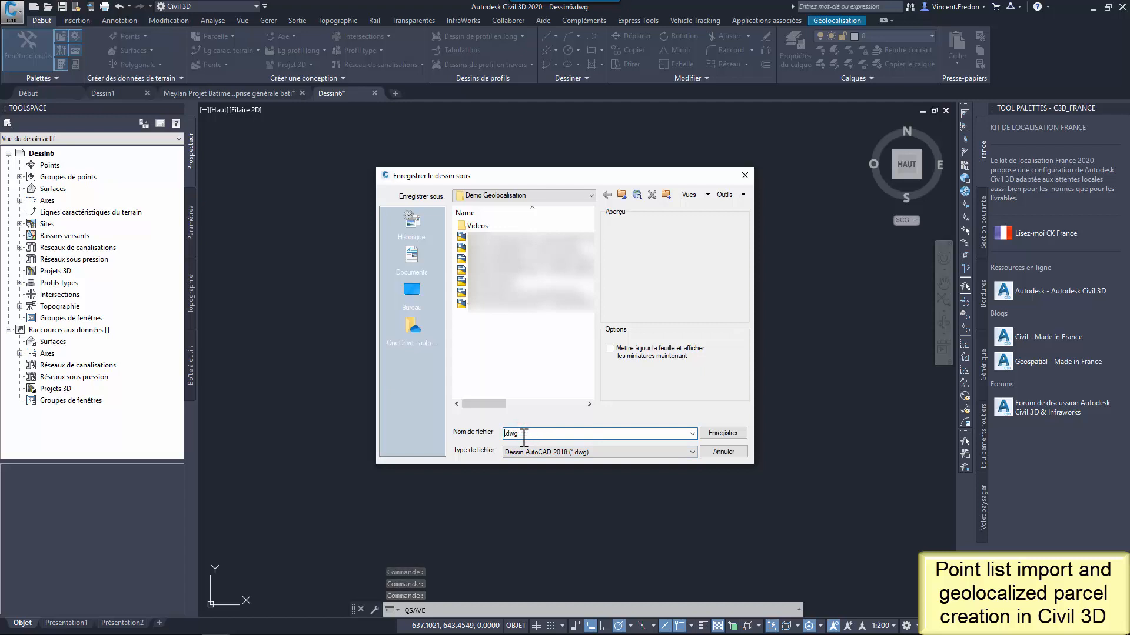
{"action": "left_click", "coordinate": [727, 434]}
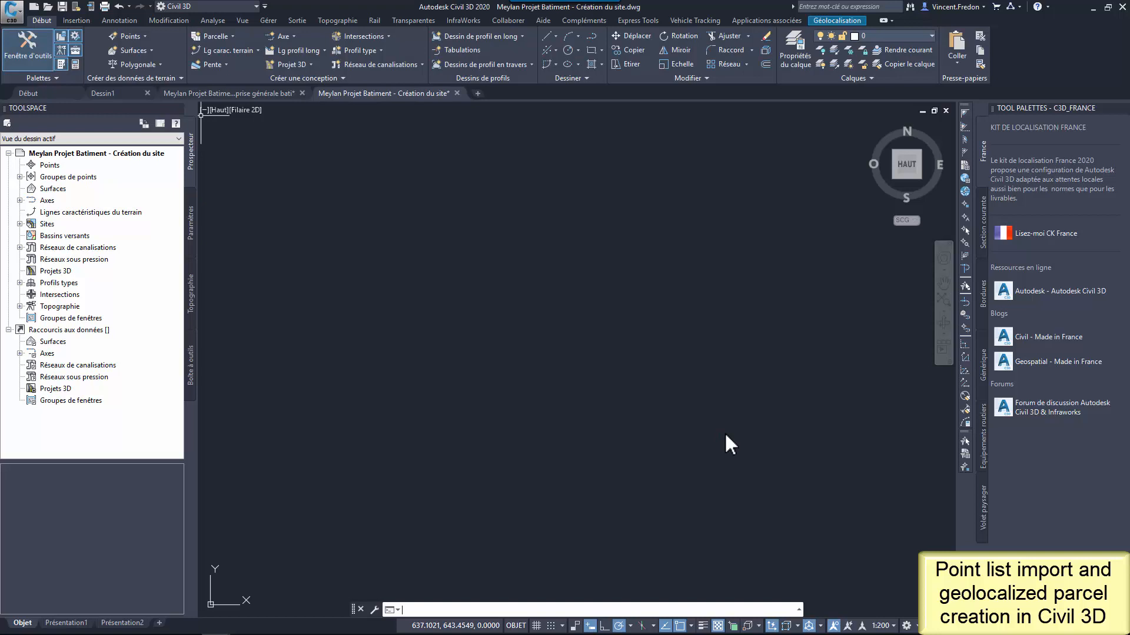
Set the drawing's coordinate system to RGF93 Lambert Zone 4 (New Zone/NZ 4), code RGF93.CC45, and save the drawing
{"action": "left_click", "coordinate": [189, 222]}
{"action": "right_click", "coordinate": [142, 154]}
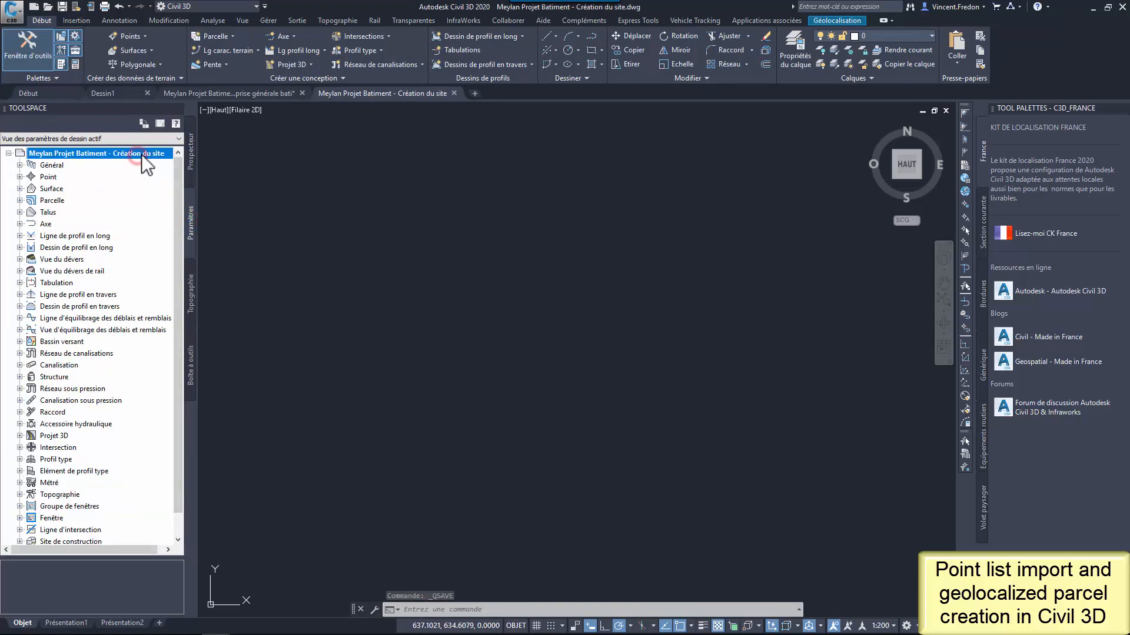
{"action": "left_click", "coordinate": [172, 162]}
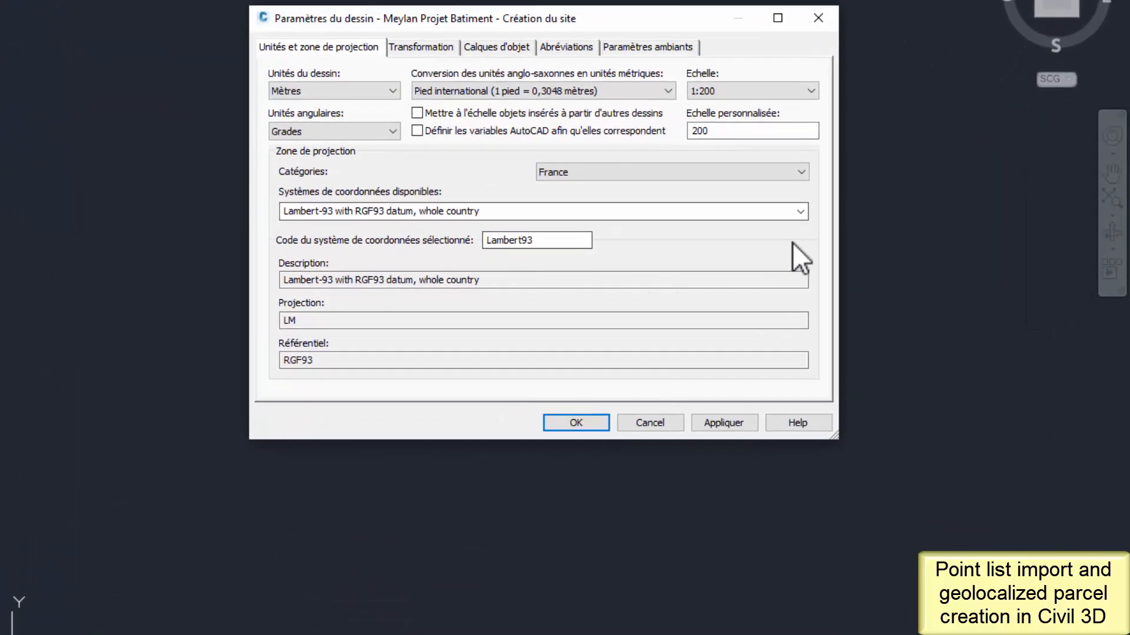
{"action": "left_click", "coordinate": [804, 213]}
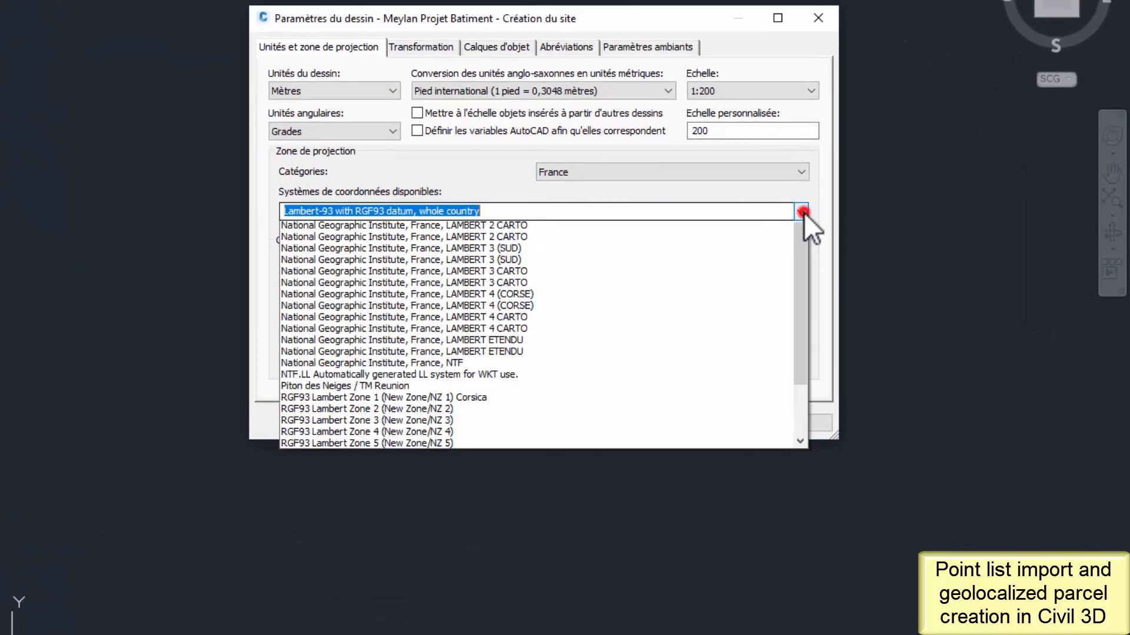
{"action": "left_click_drag", "start_coordinate": [798, 380], "coordinate": [802, 446]}
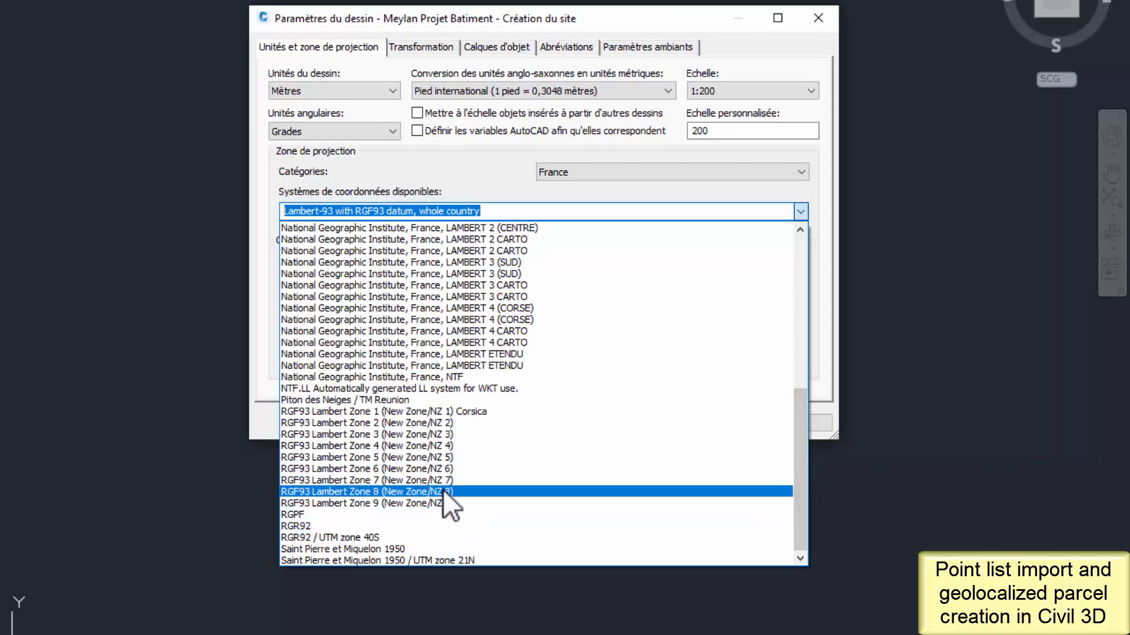
{"action": "left_click", "coordinate": [432, 448]}
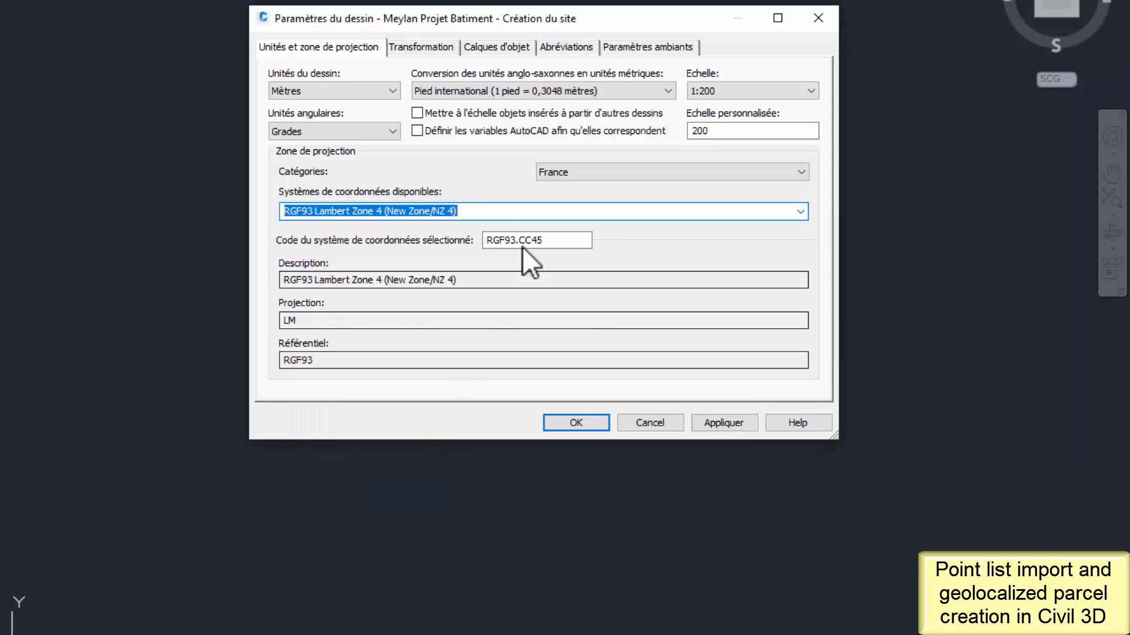
{"action": "left_click", "coordinate": [723, 422]}
{"action": "left_click", "coordinate": [582, 437]}
{"action": "key", "text": "ctrl+s"}
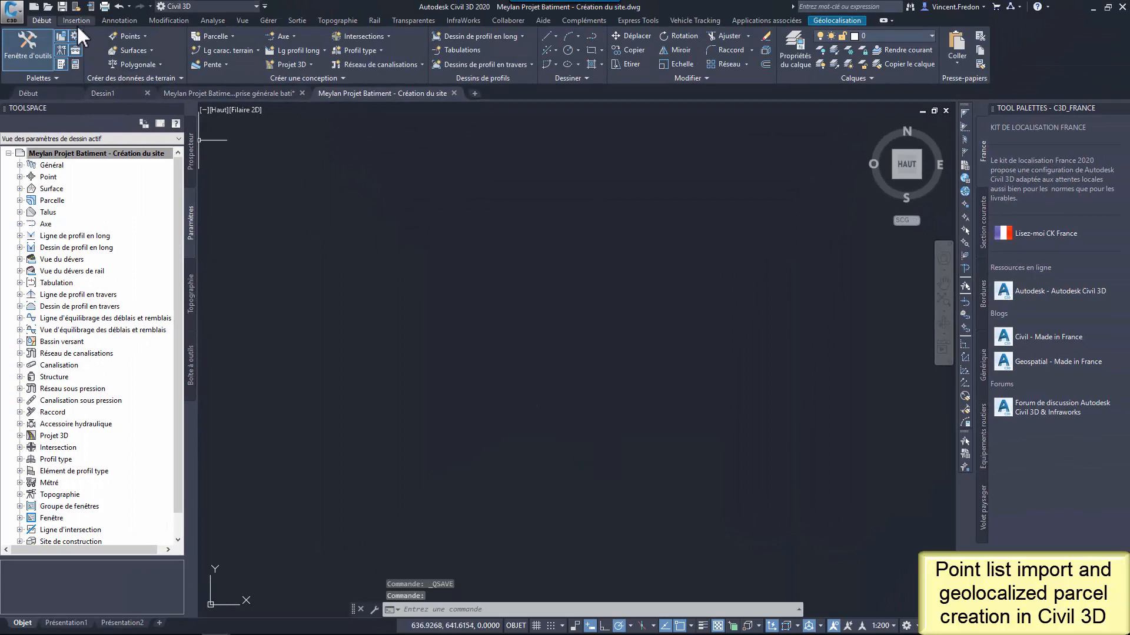
Start a point import and add Meylan Projet Bâtiment Points C3D.txt as the source file
{"action": "left_click", "coordinate": [76, 22]}
{"action": "left_click", "coordinate": [101, 62]}
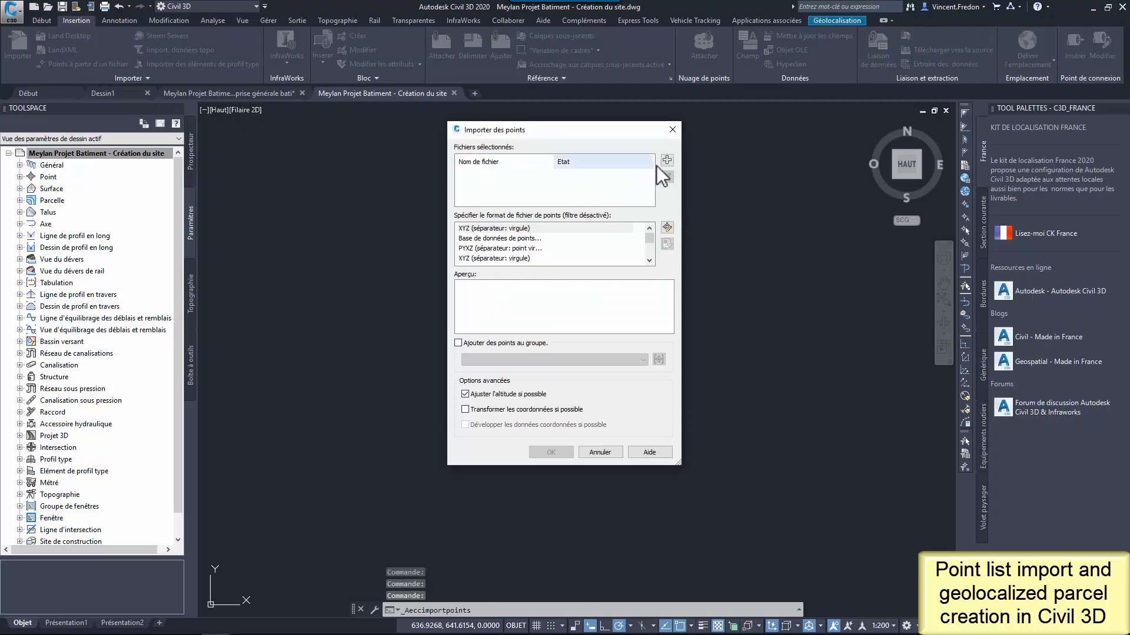
{"action": "left_click", "coordinate": [667, 161]}
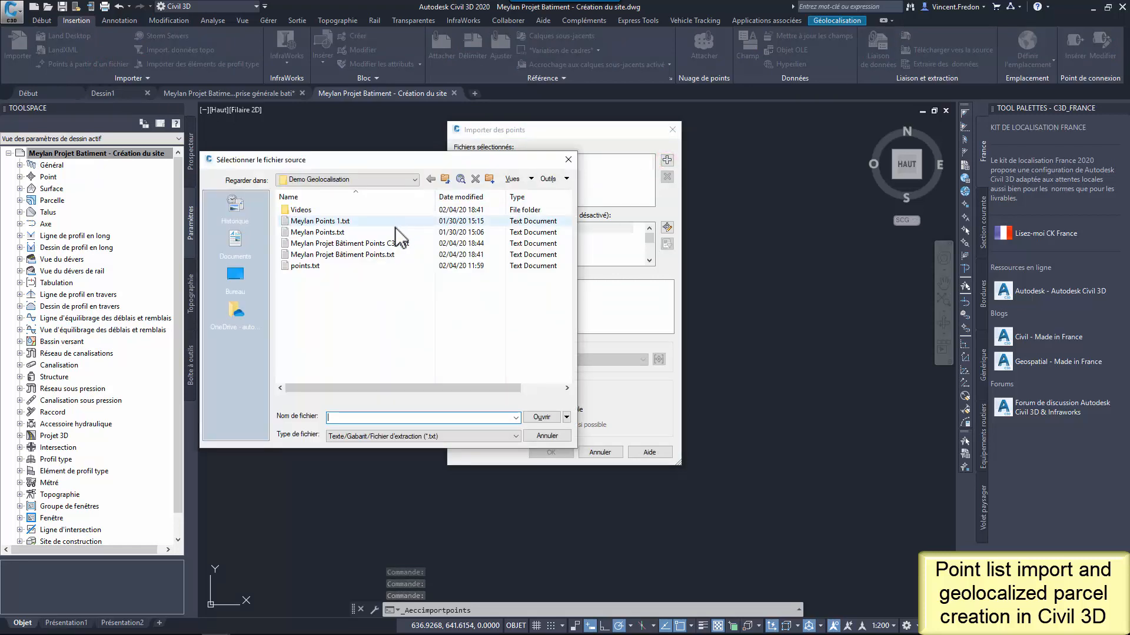
{"action": "left_click", "coordinate": [383, 243]}
{"action": "left_click", "coordinate": [540, 417]}
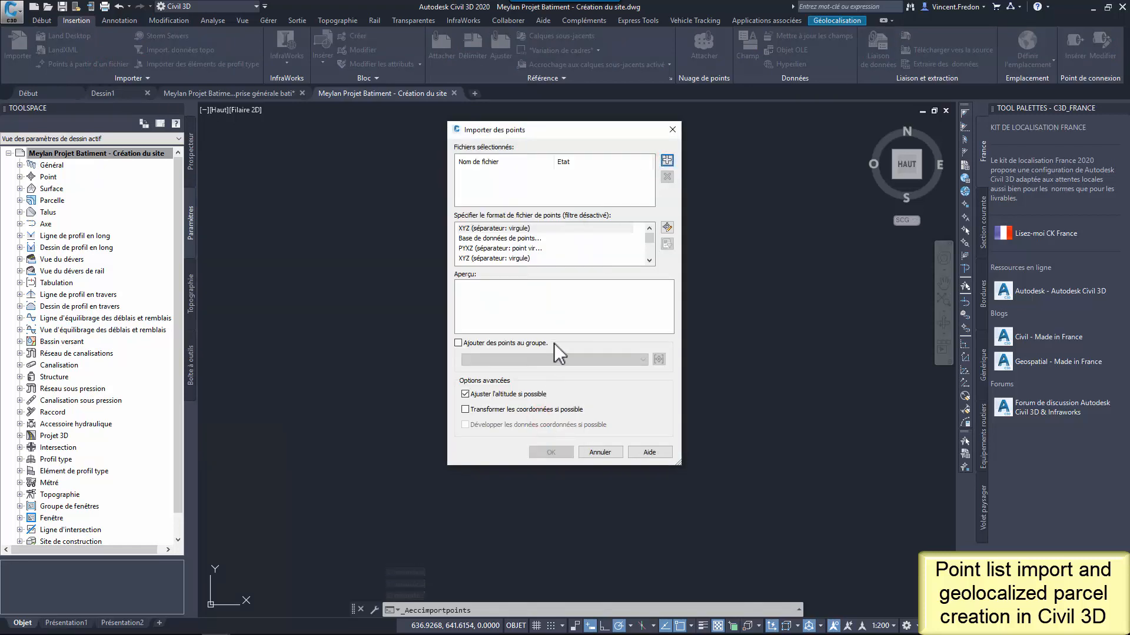
Assign the imported points to a new point group named Meylan Parcelle Projet and complete the import
{"action": "left_click", "coordinate": [457, 342]}
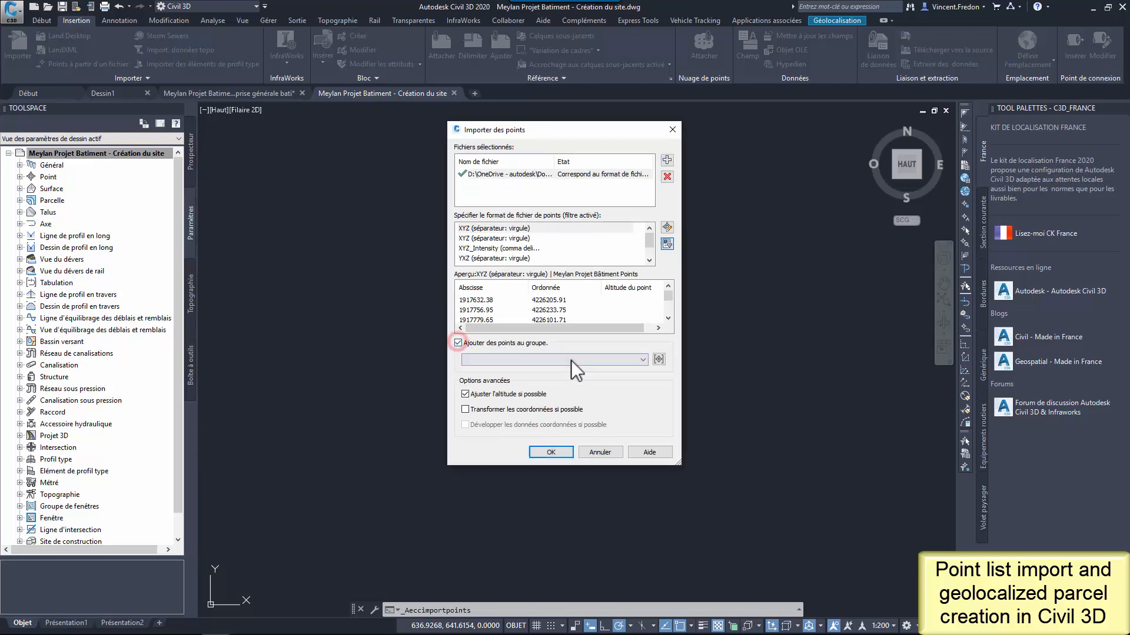
{"action": "left_click", "coordinate": [659, 358]}
{"action": "type", "text": "Meylan Parcelle Projet"}
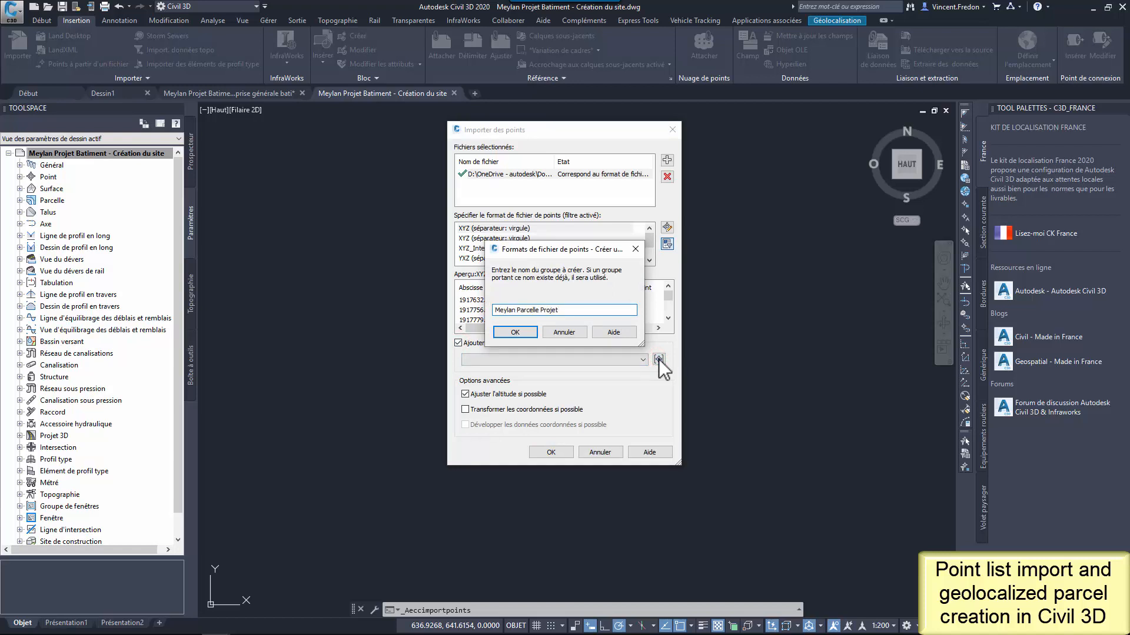
{"action": "left_click", "coordinate": [520, 332]}
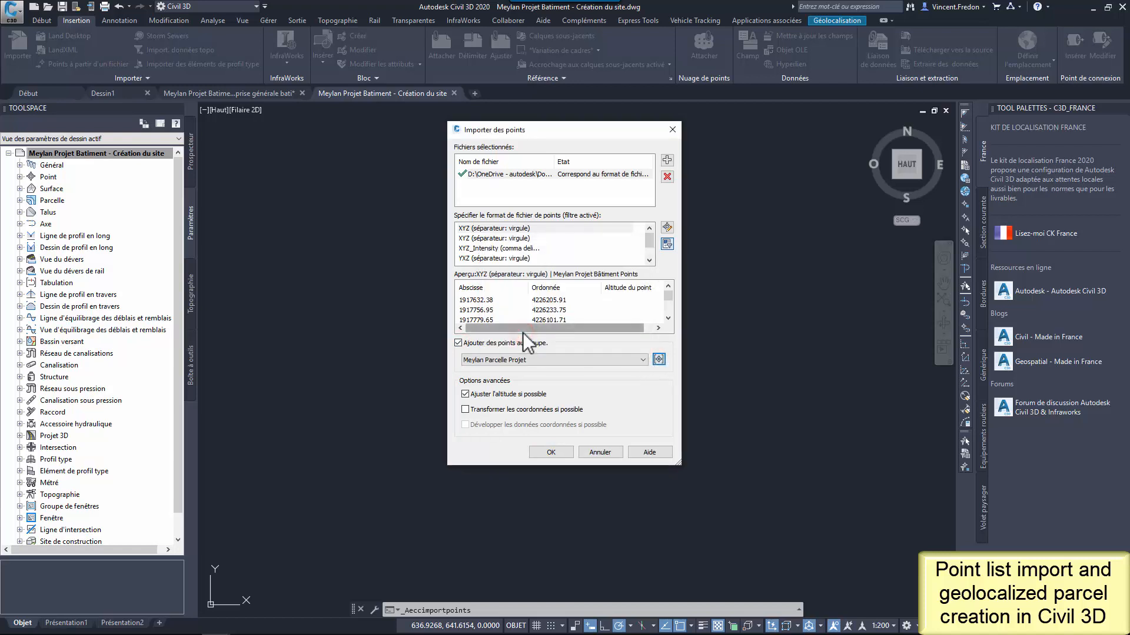
{"action": "left_click", "coordinate": [553, 453]}
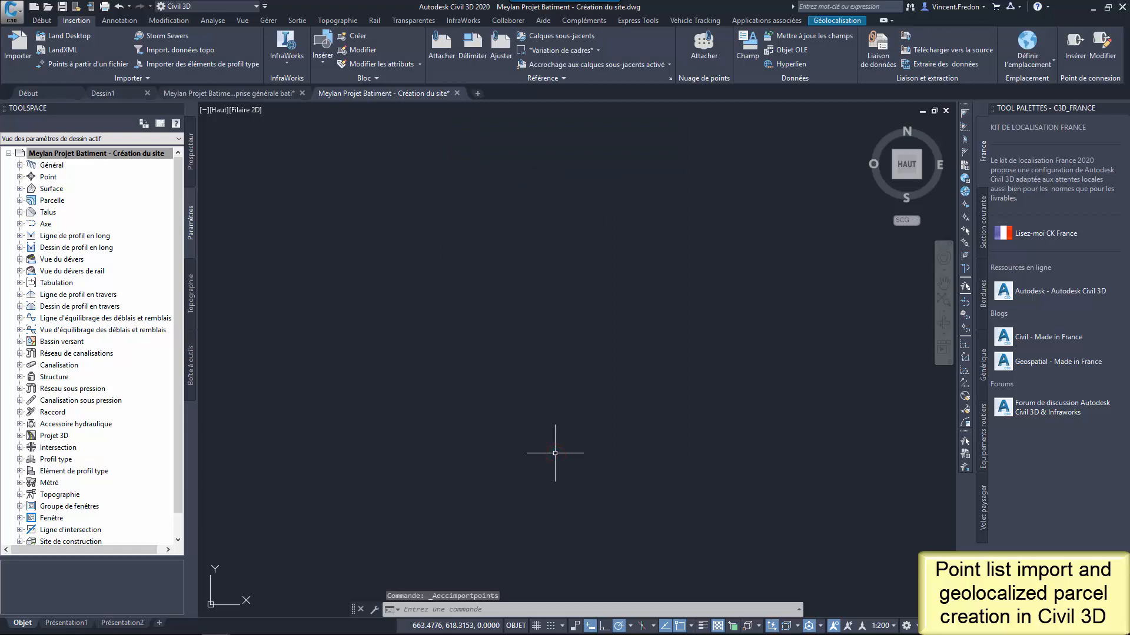
Bring all the imported points into view and display the hybrid online map behind them
{"action": "type", "text": "ZE"}
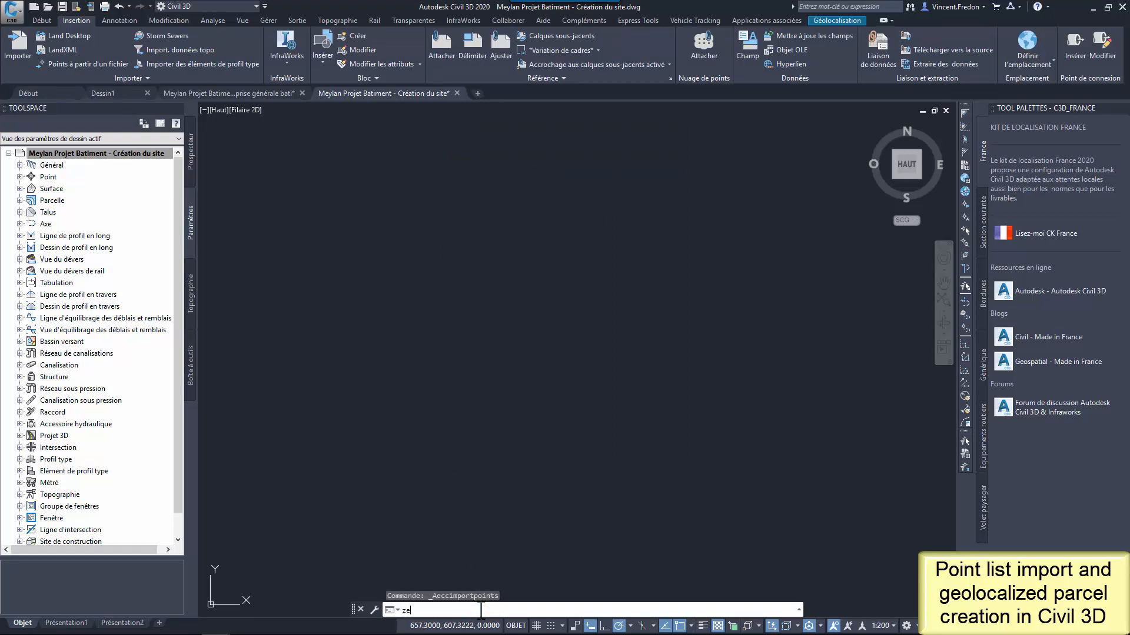
{"action": "key", "text": "Return"}
{"action": "mouse_move", "coordinate": [568, 438]}
{"action": "middle_mouse_down"}
{"action": "mouse_move", "coordinate": [566, 380]}
{"action": "mouse_move", "coordinate": [551, 395]}
{"action": "middle_mouse_up"}
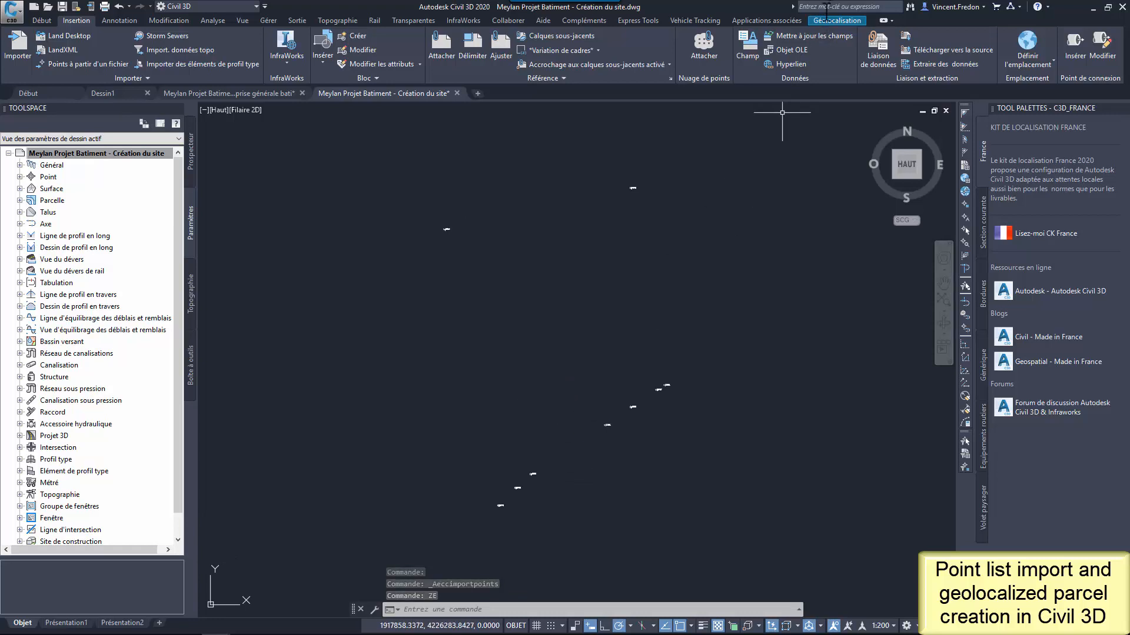
{"action": "left_click", "coordinate": [821, 21]}
{"action": "left_click", "coordinate": [267, 65]}
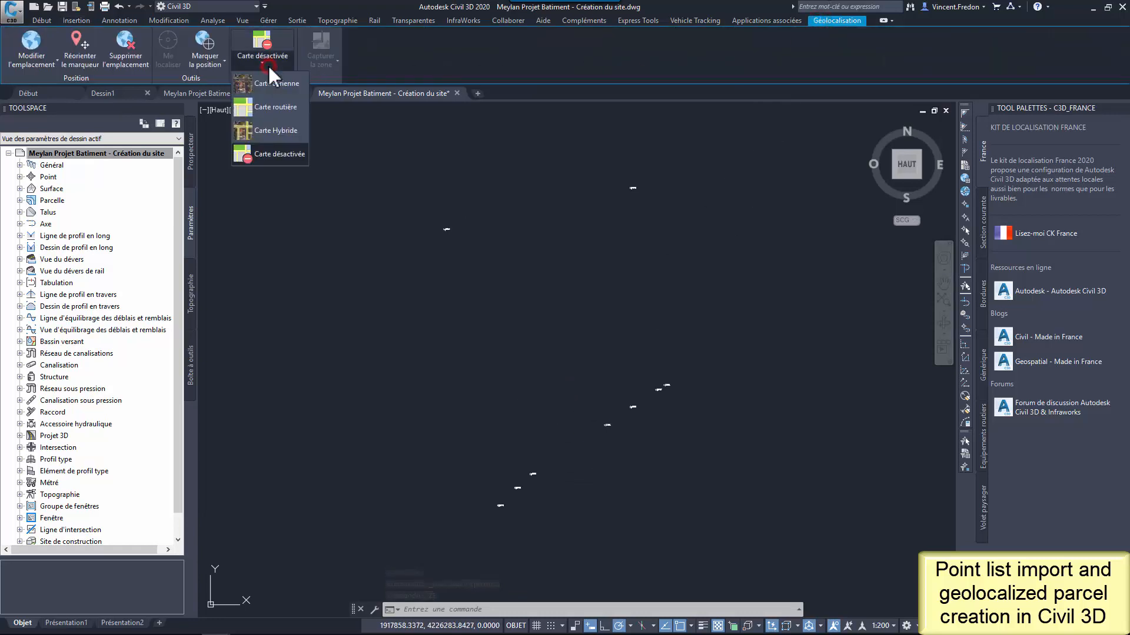
{"action": "left_click", "coordinate": [271, 150]}
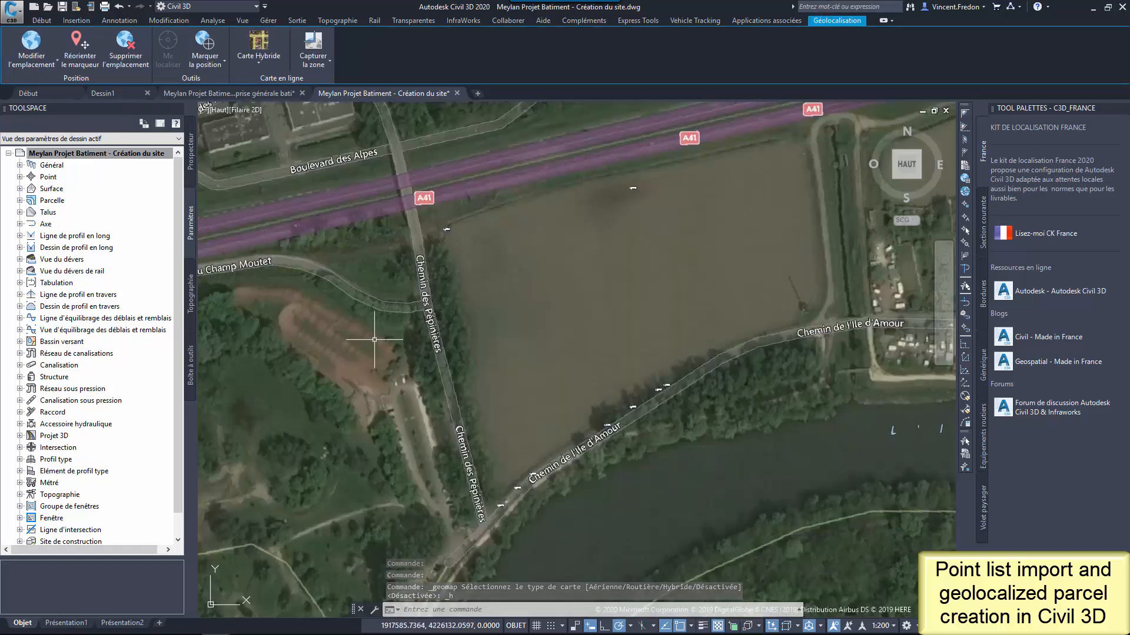
Trace the parcel boundary as a closed polyline snapped to the imported points
{"action": "left_click", "coordinate": [42, 17]}
{"action": "left_click", "coordinate": [44, 18]}
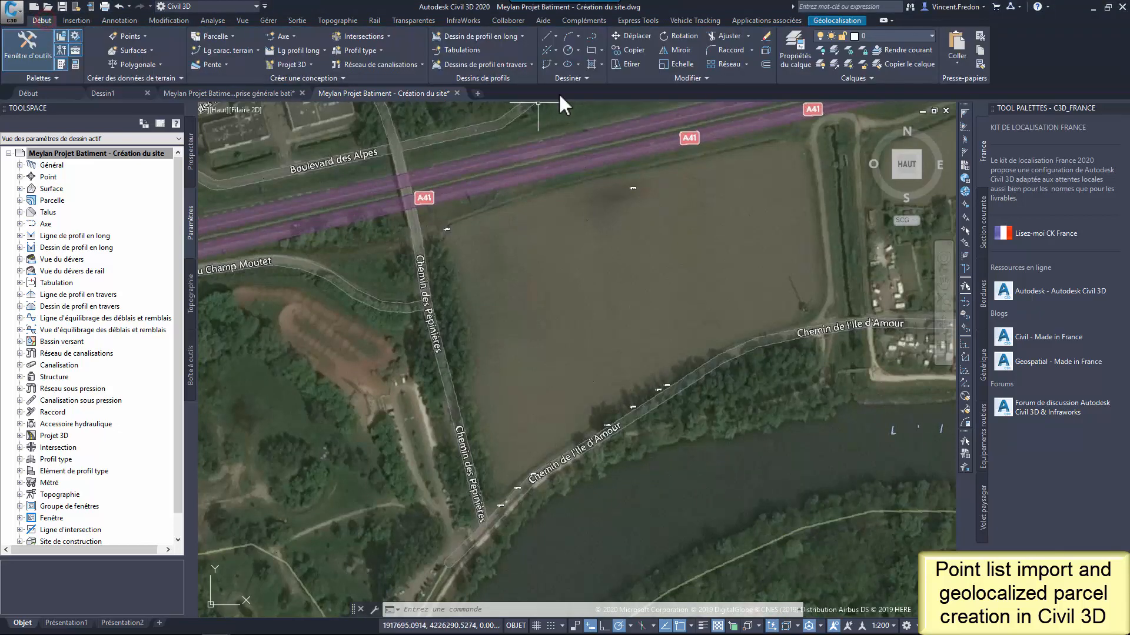
{"action": "left_click", "coordinate": [592, 37]}
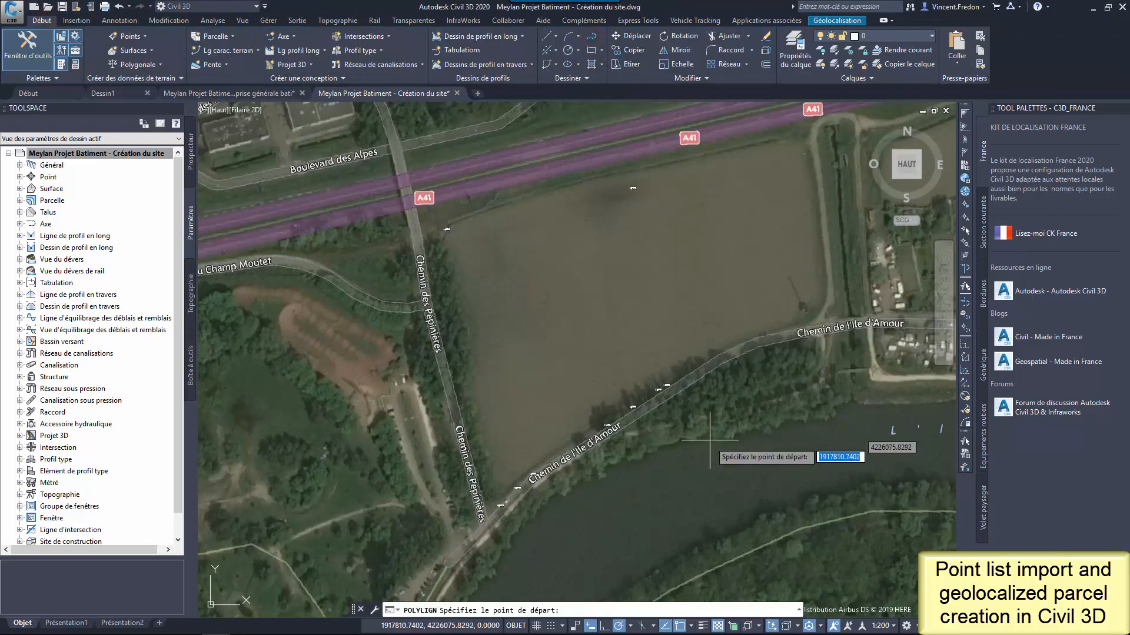
{"action": "left_click", "coordinate": [691, 625]}
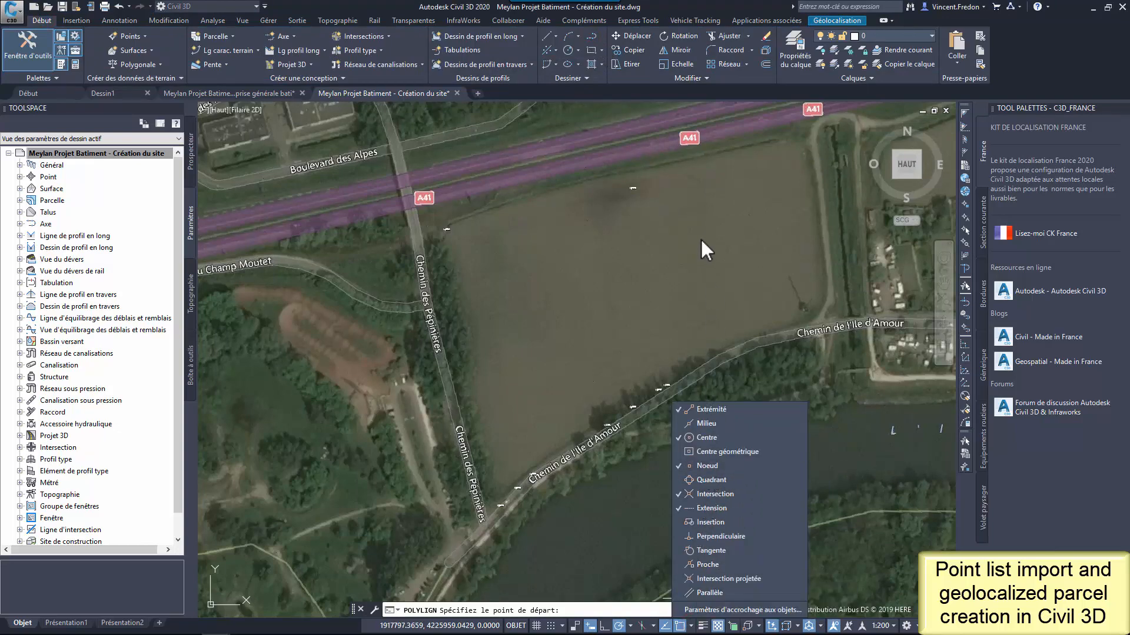
{"action": "left_click", "coordinate": [697, 218]}
{"action": "scroll", "coordinate": [625, 186], "scroll_direction": "up", "scroll_amount": 8}
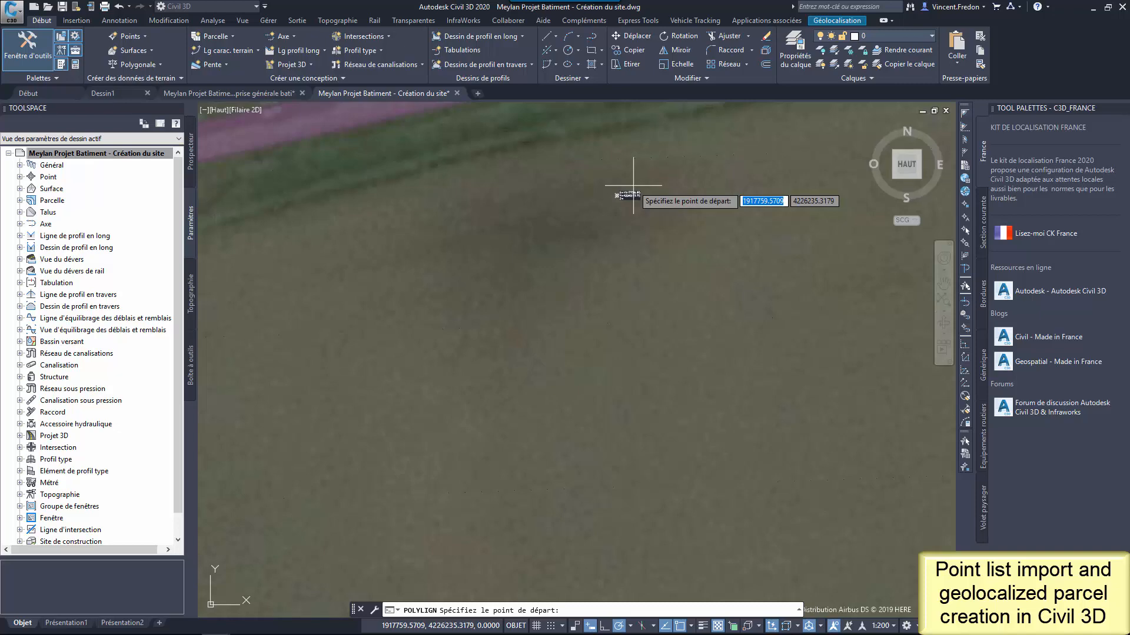
{"action": "left_click", "coordinate": [421, 382]}
{"action": "scroll", "coordinate": [439, 392], "scroll_direction": "down", "scroll_amount": 10}
{"action": "scroll", "coordinate": [529, 282], "scroll_direction": "down", "scroll_amount": 5}
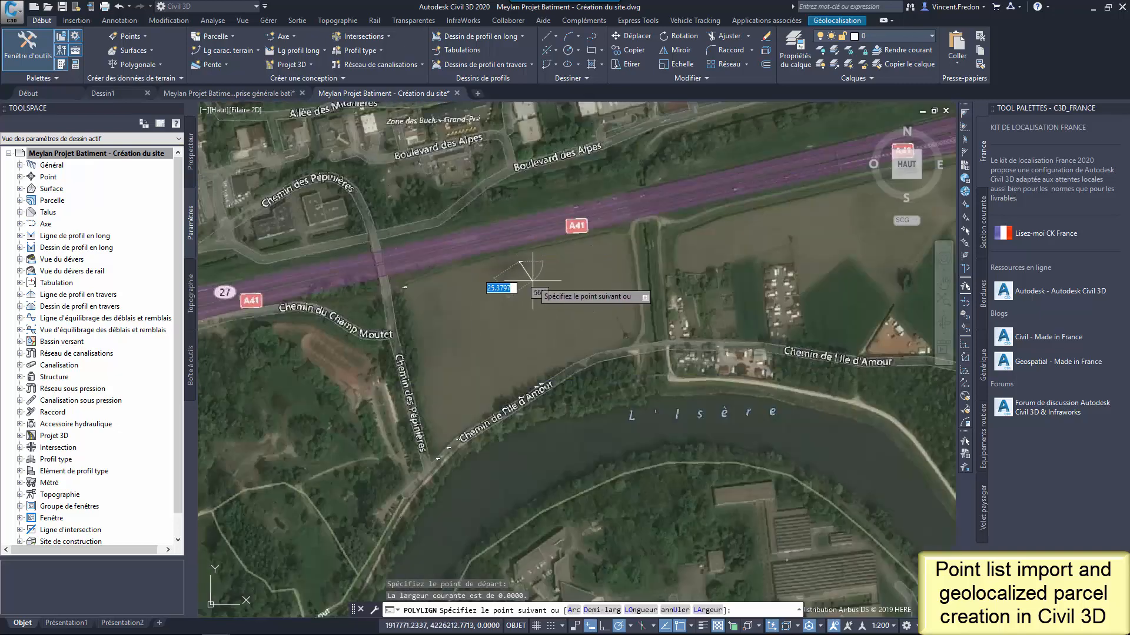
{"action": "scroll", "coordinate": [523, 389], "scroll_direction": "up", "scroll_amount": 8}
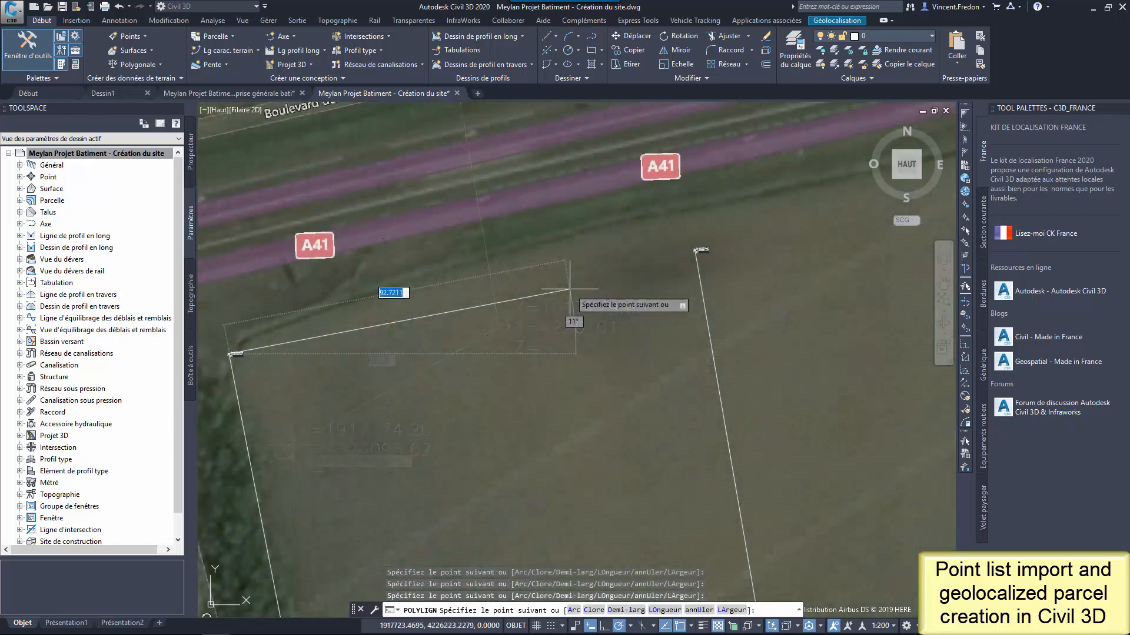
{"action": "type", "text": "c"}
{"action": "key", "text": "Return"}
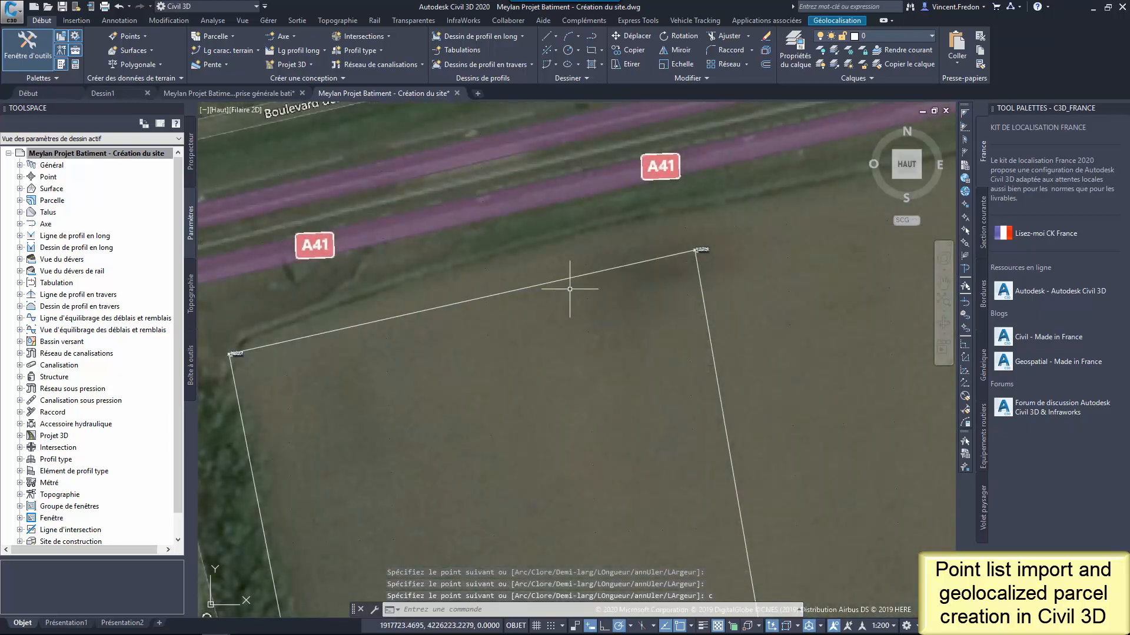
Offset the parcel boundary polyline 5 m towards the inside of the parcel
{"action": "scroll", "coordinate": [555, 378], "scroll_direction": "down", "scroll_amount": 2}
{"action": "middle_click_drag", "start_coordinate": [552, 388], "coordinate": [544, 308]}
{"action": "scroll", "coordinate": [543, 308], "scroll_direction": "down", "scroll_amount": 2}
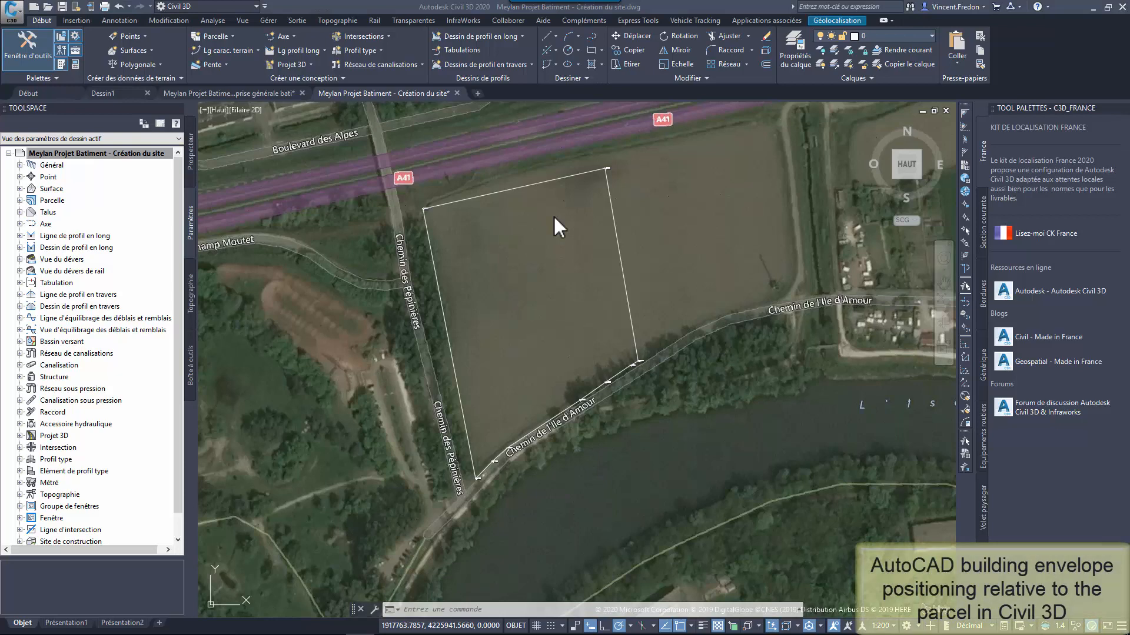
{"action": "left_click", "coordinate": [764, 63]}
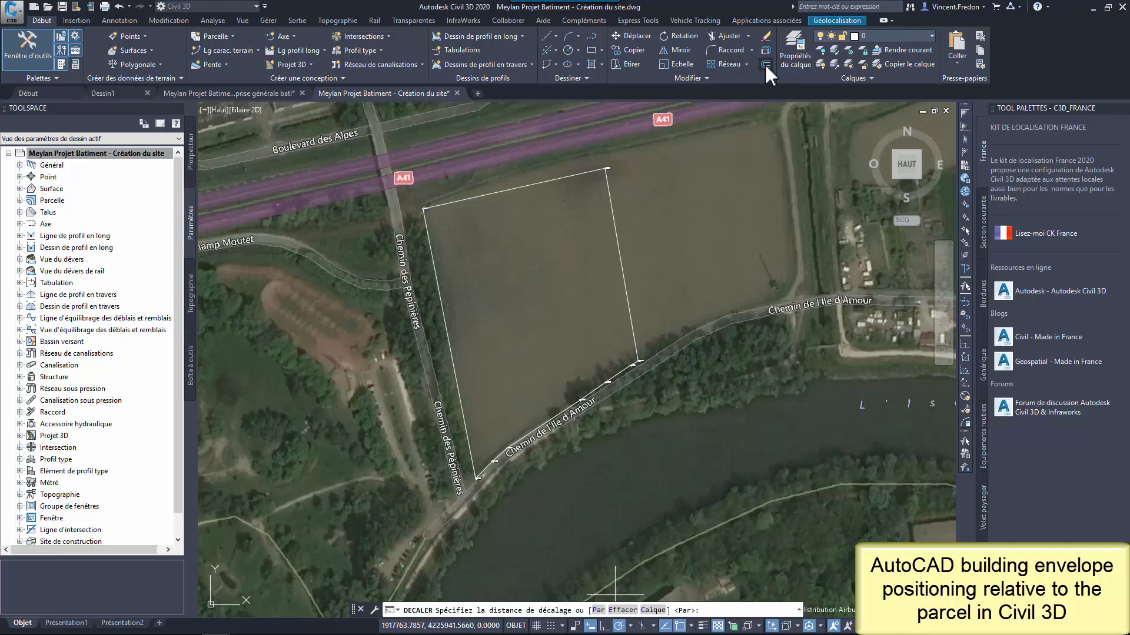
{"action": "type", "text": "5"}
{"action": "key", "text": "Return"}
{"action": "left_click", "coordinate": [614, 215]}
{"action": "left_click", "coordinate": [542, 261]}
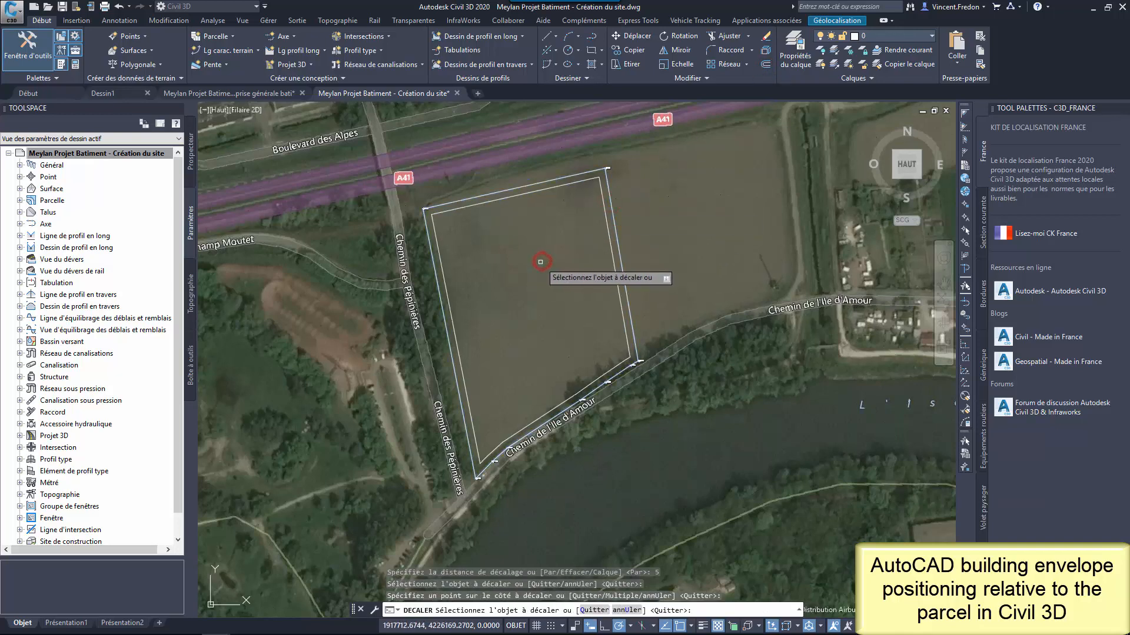
{"action": "key", "text": "Escape"}
Attach Meylan Projet Batiment - Emprise générale bati.dwg as an external reference, with insertion point and rotation specified on screen
{"action": "scroll", "coordinate": [527, 291], "scroll_direction": "up", "scroll_amount": 2}
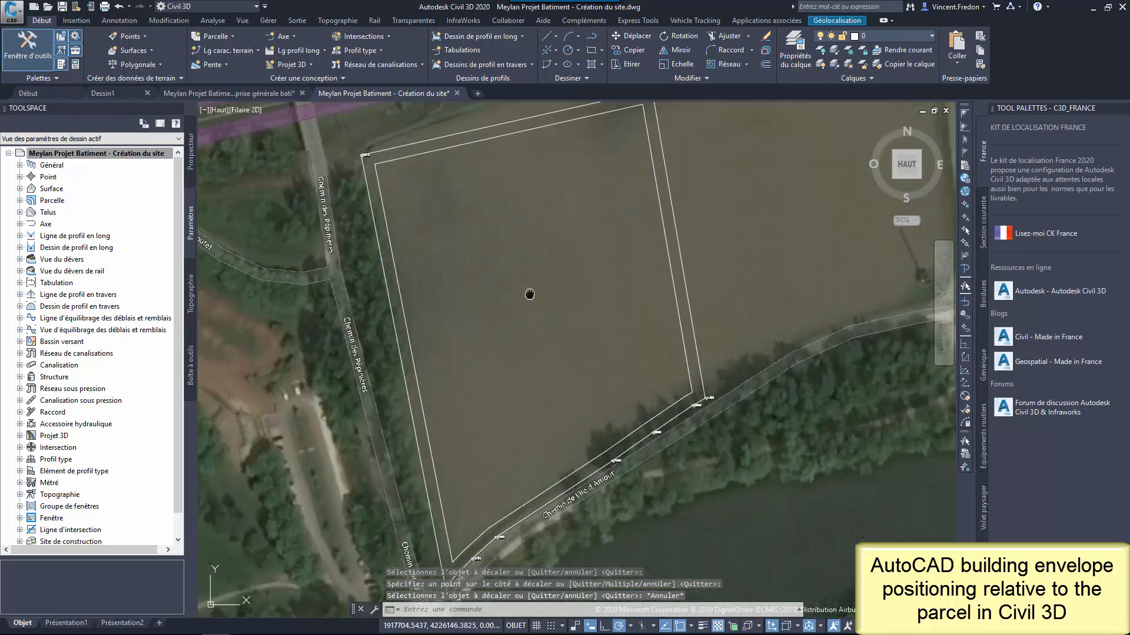
{"action": "scroll", "coordinate": [529, 300], "scroll_direction": "up", "scroll_amount": 1}
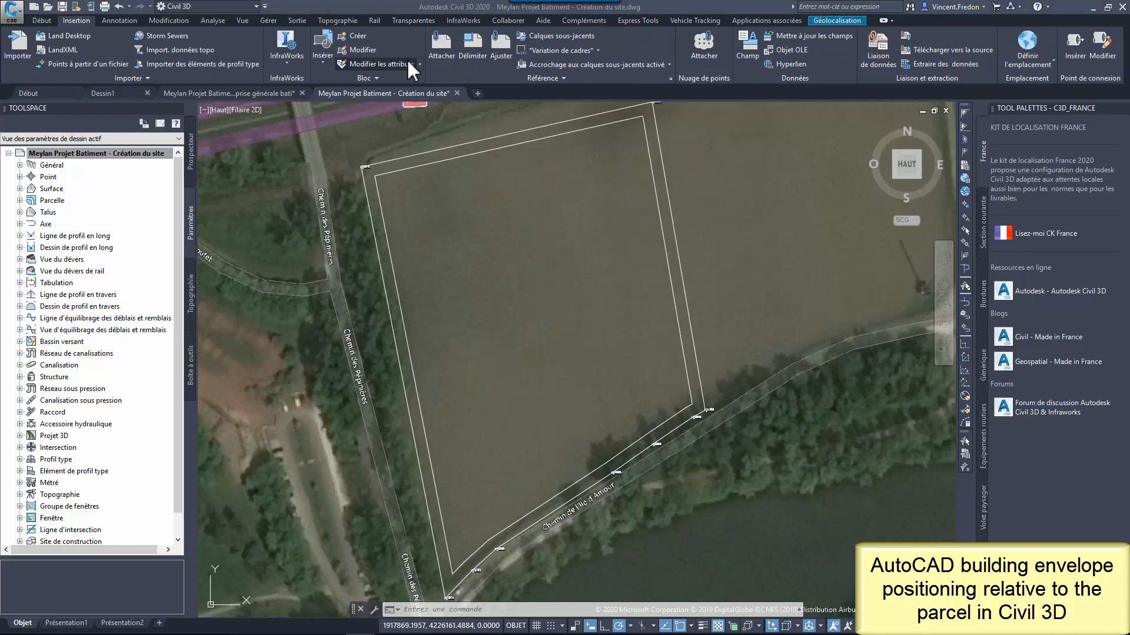
{"action": "left_click", "coordinate": [670, 78]}
{"action": "left_click", "coordinate": [62, 72]}
{"action": "left_click", "coordinate": [88, 85]}
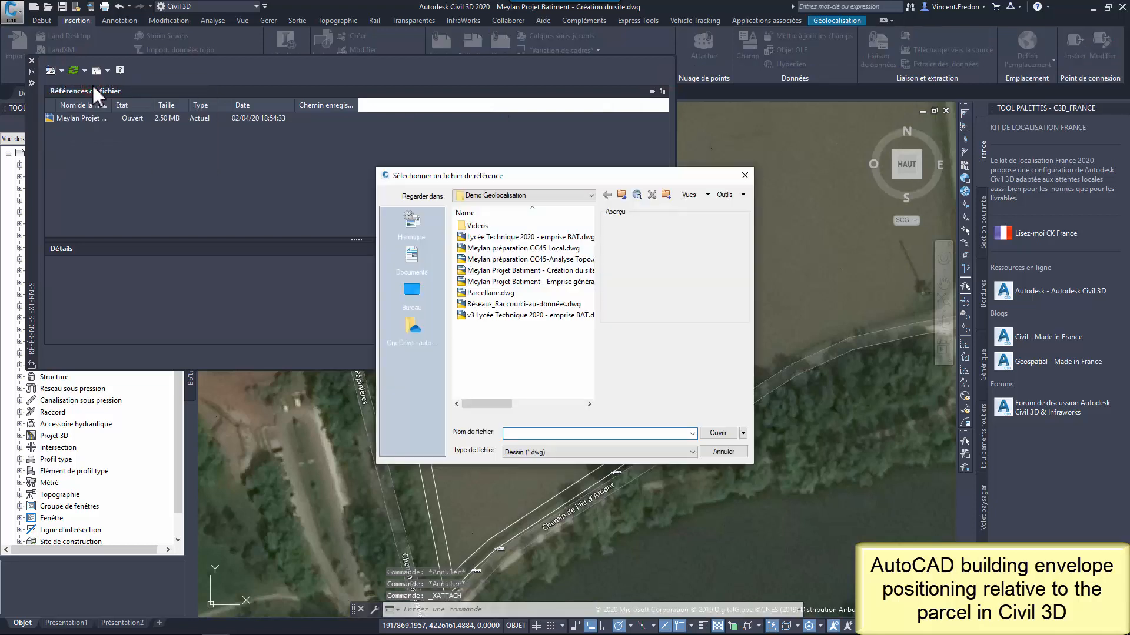
{"action": "left_click", "coordinate": [559, 281]}
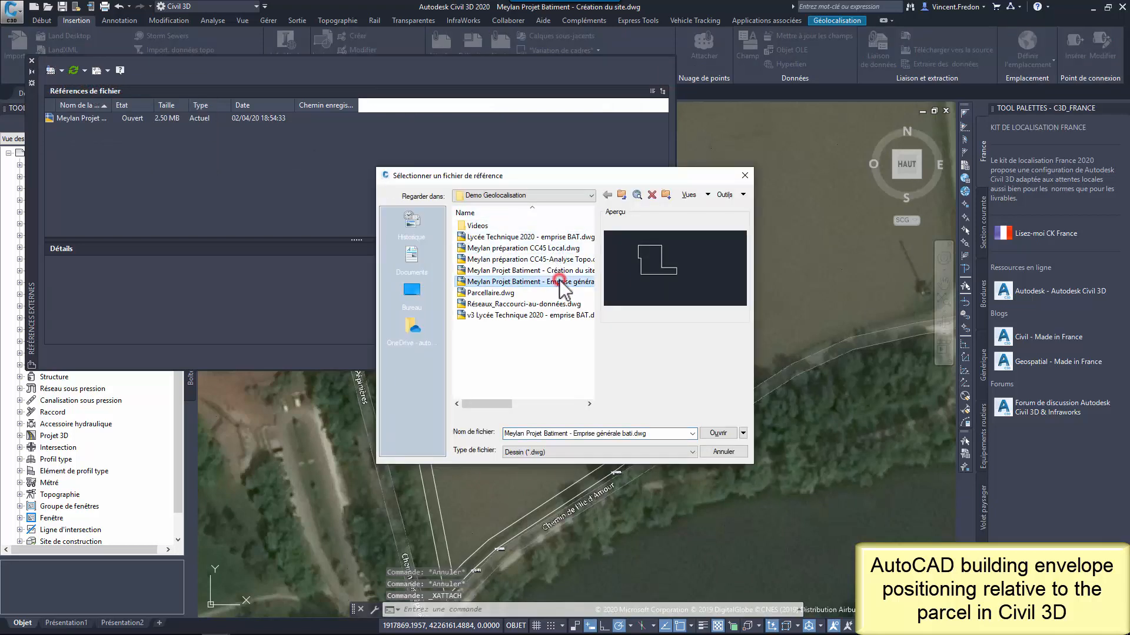
{"action": "left_click", "coordinate": [717, 433]}
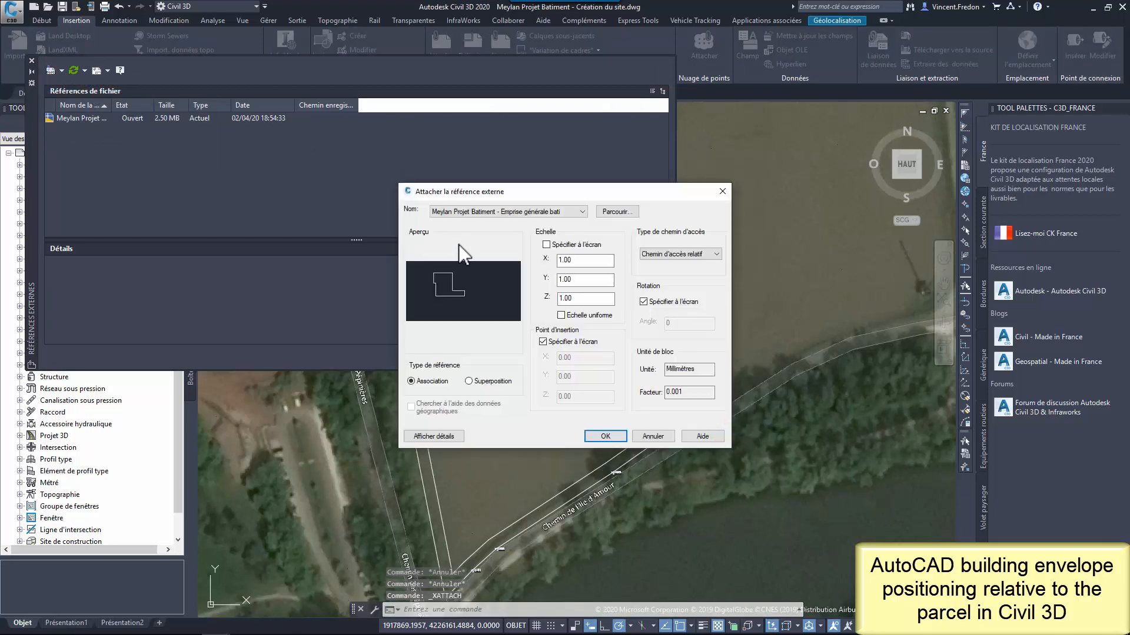
{"action": "left_click", "coordinate": [611, 438]}
Place the building envelope at the northwest corner of the inner offset boundary and rotate it parallel to the offset's northern edge
{"action": "scroll", "coordinate": [610, 432], "scroll_direction": "down", "scroll_amount": 2}
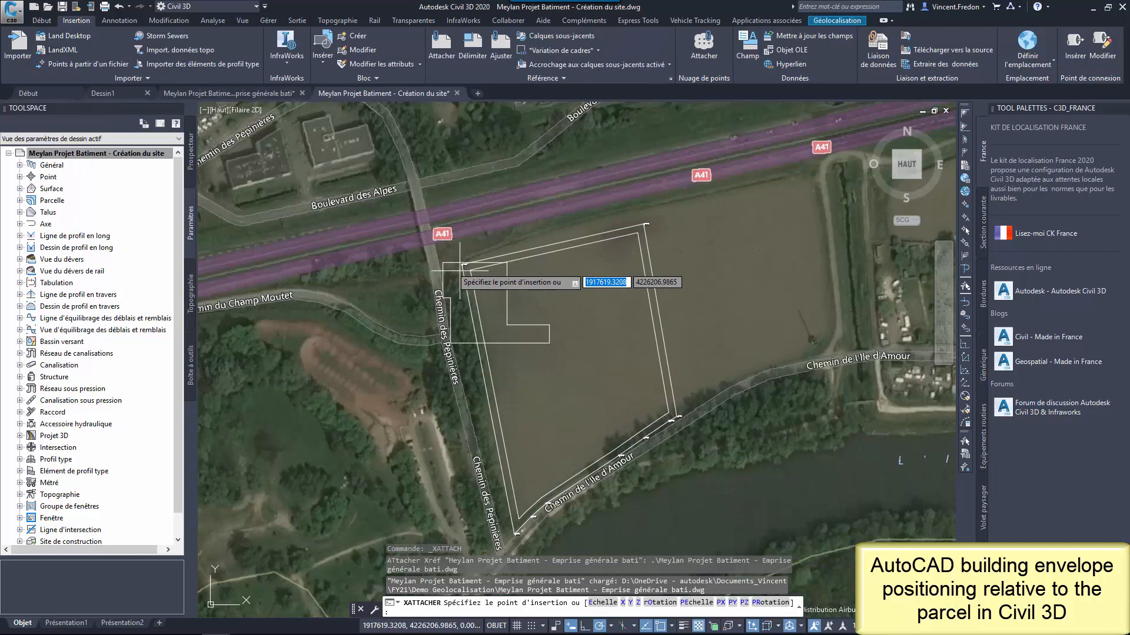
{"action": "scroll", "coordinate": [460, 241], "scroll_direction": "up", "scroll_amount": 3}
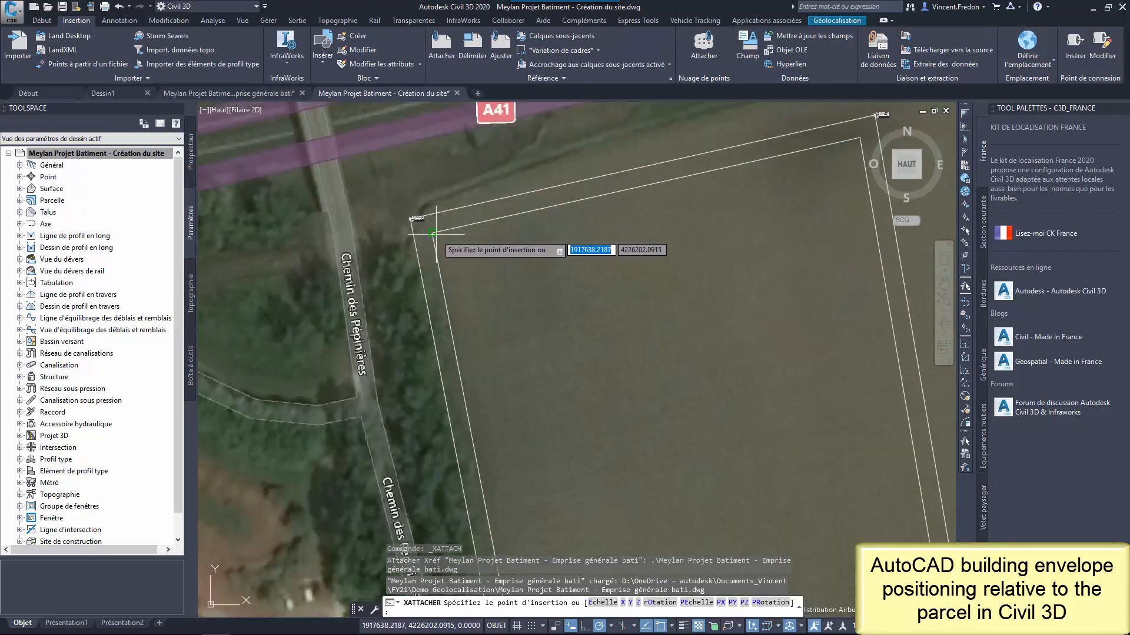
{"action": "left_click", "coordinate": [432, 232]}
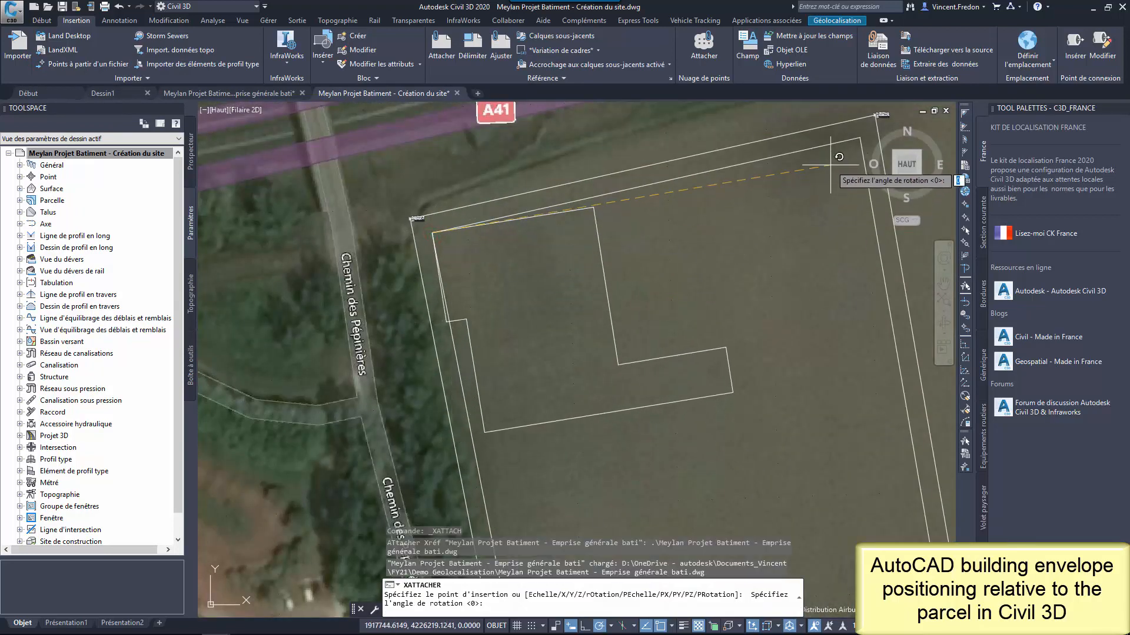
{"action": "left_click", "coordinate": [860, 137]}
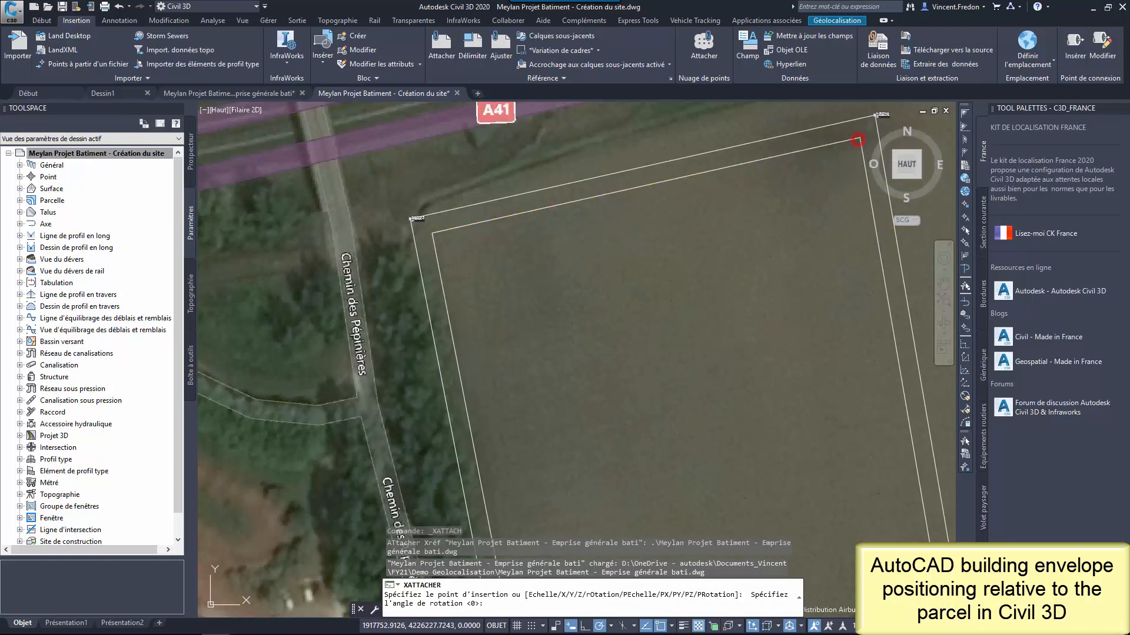
{"action": "middle_click_drag", "start_coordinate": [744, 380], "coordinate": [601, 299]}
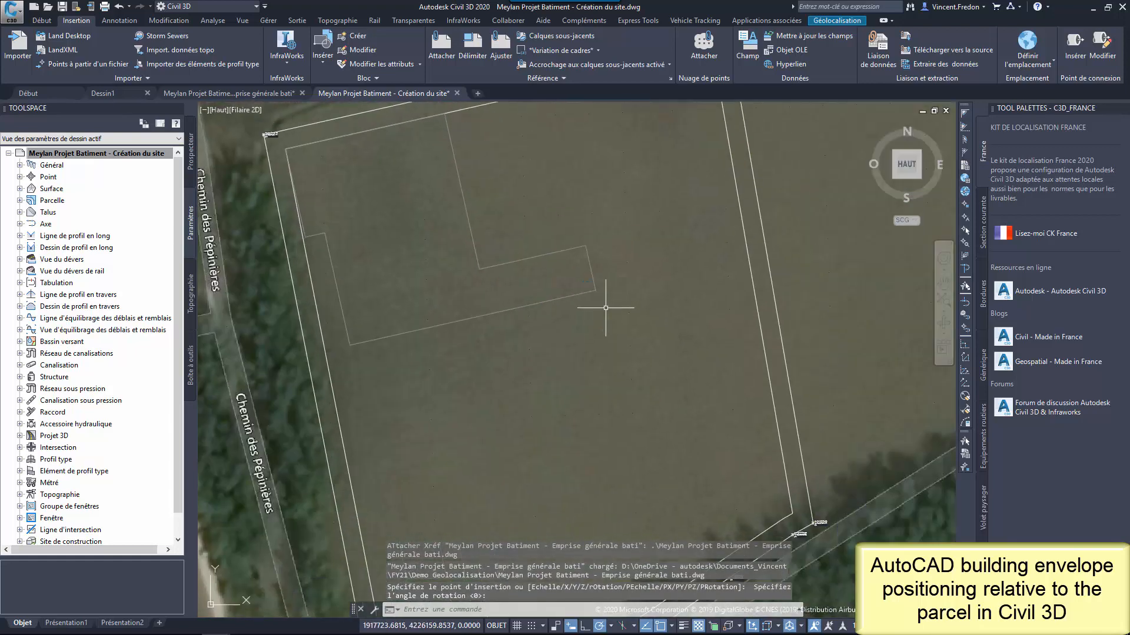
{"action": "scroll", "coordinate": [606, 313], "scroll_direction": "down", "scroll_amount": 2}
{"action": "scroll", "coordinate": [517, 222], "scroll_direction": "up", "scroll_amount": 3}
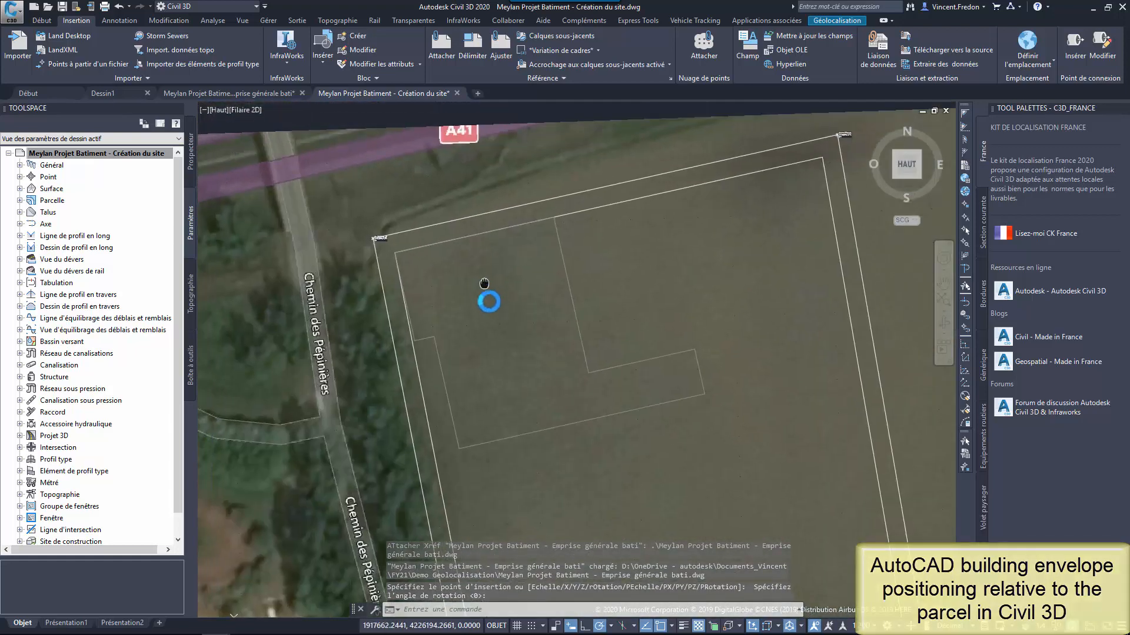
{"action": "middle_click_drag", "start_coordinate": [697, 316], "coordinate": [684, 254]}
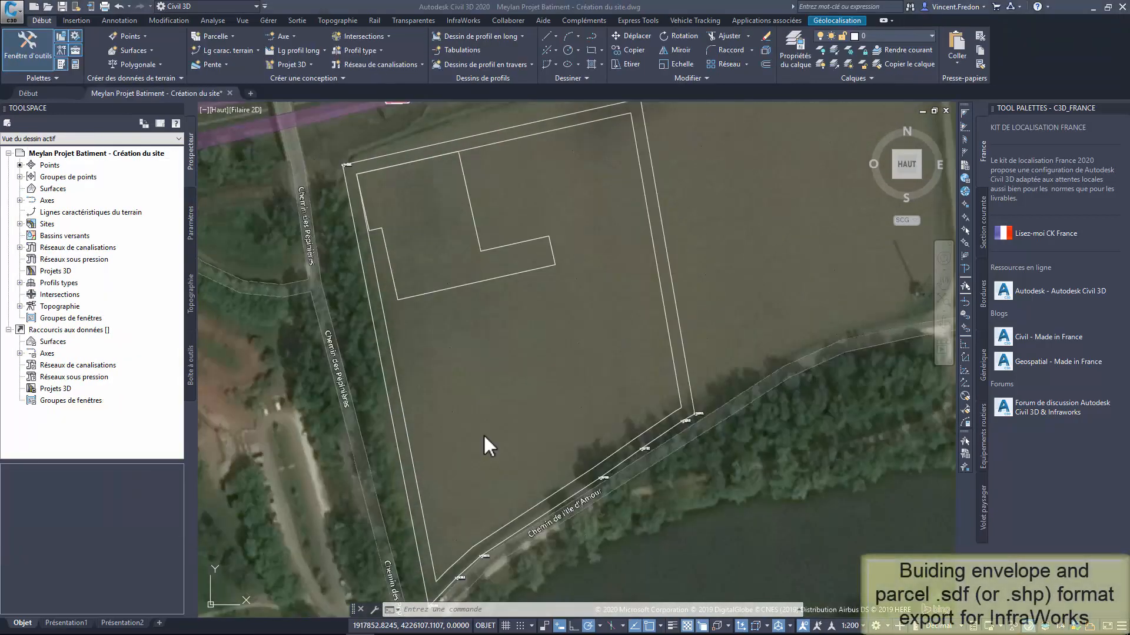
Start a MAPEXPORT to an Autodesk SDF file named Parcelle Foncier in the Demo Geolocalisation folder
{"action": "left_click", "coordinate": [496, 610]}
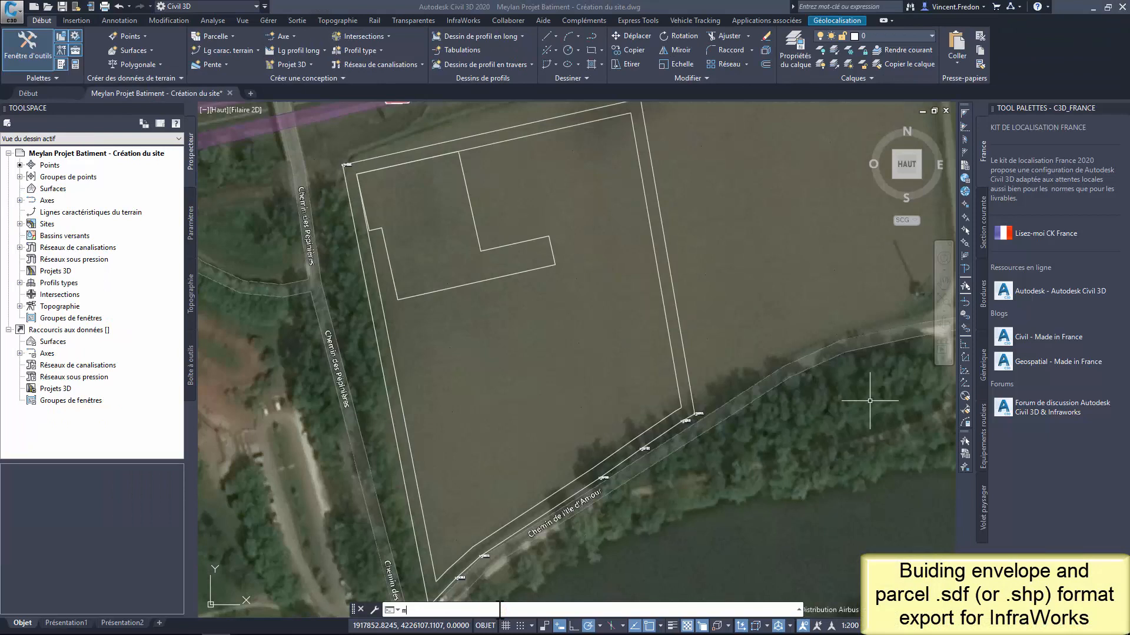
{"action": "key", "text": "Return"}
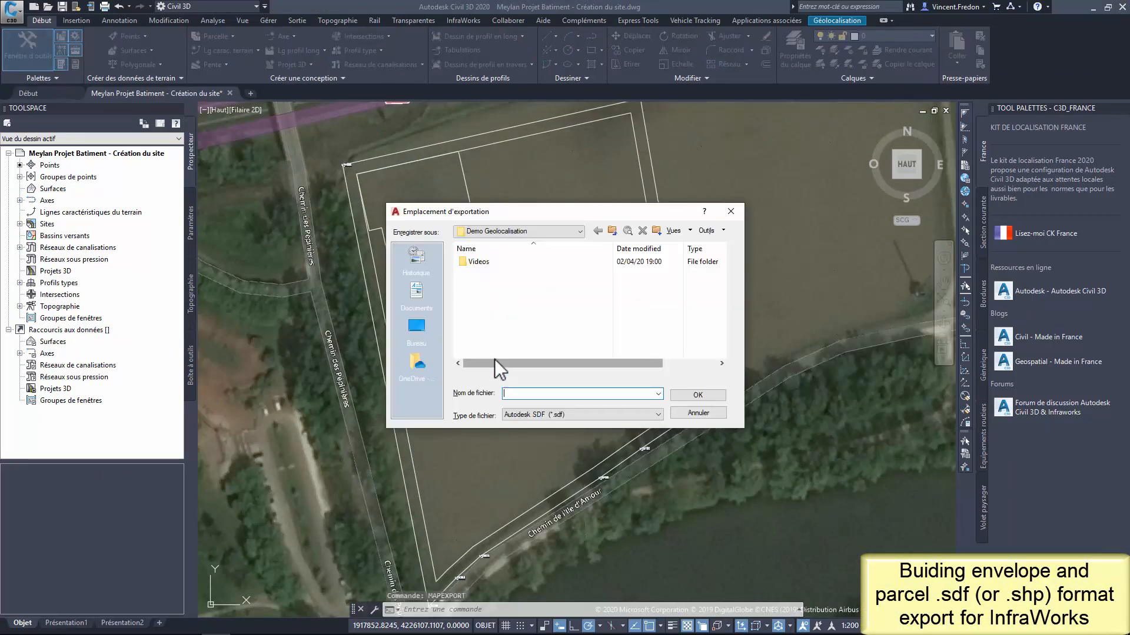
{"action": "type", "text": "Parcelle Terrain"}
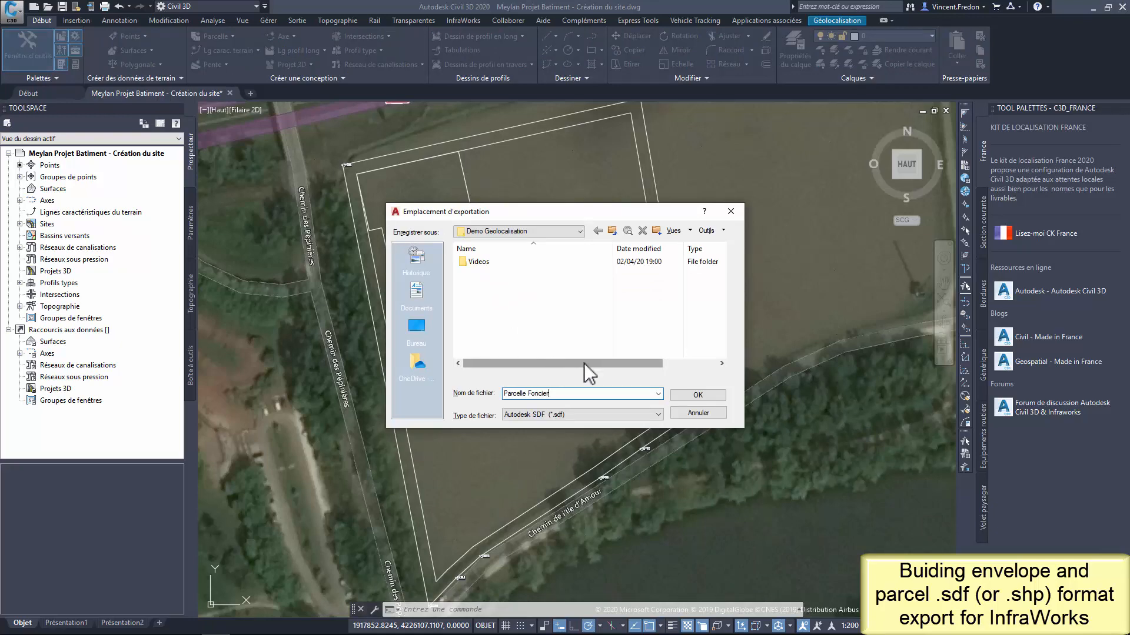
{"action": "left_click", "coordinate": [692, 395]}
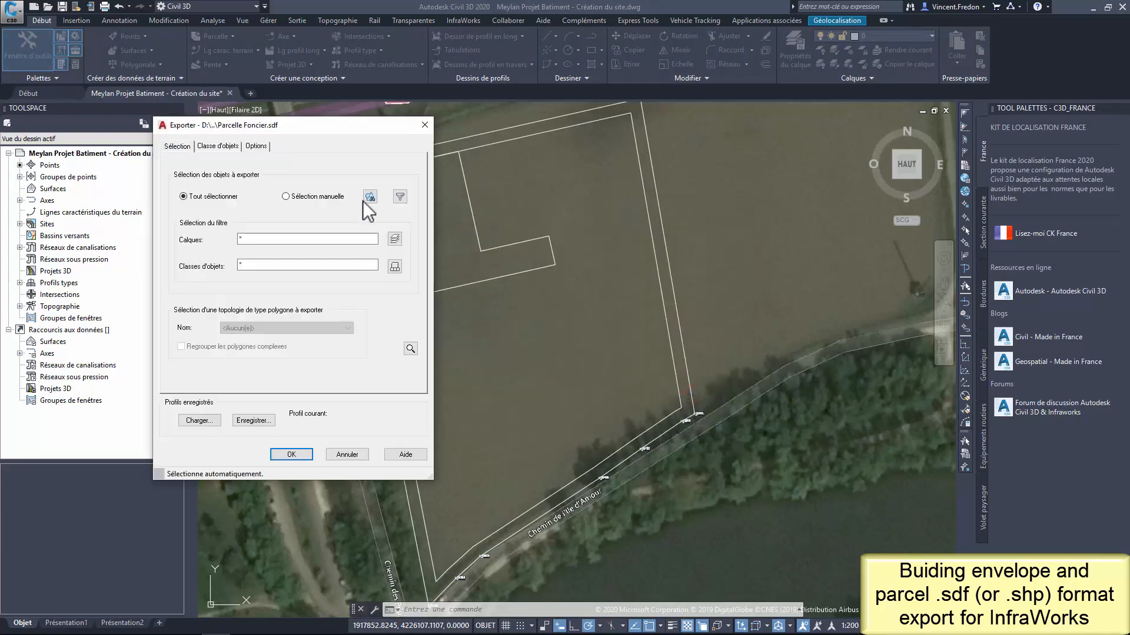
Manually select the outer parcel boundary polyline as the object to export
{"action": "left_click", "coordinate": [370, 197]}
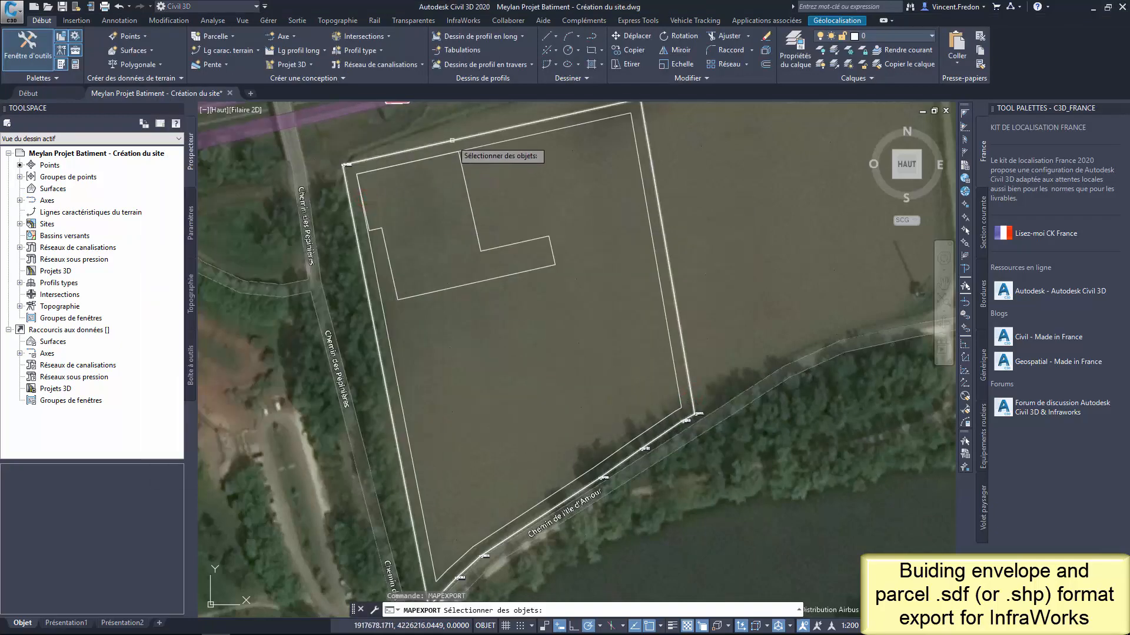
{"action": "left_click", "coordinate": [452, 142]}
{"action": "key", "text": "Return"}
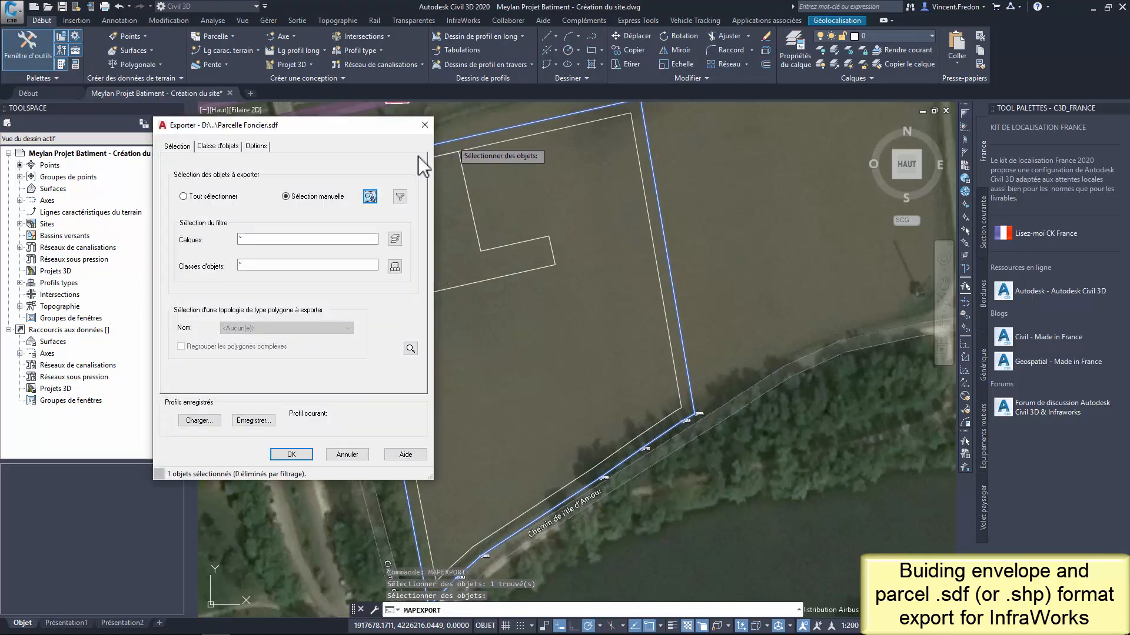
Go through the object class, conversion and driver options, and run the parcel boundary export
{"action": "left_click", "coordinate": [217, 146]}
{"action": "left_click", "coordinate": [255, 146]}
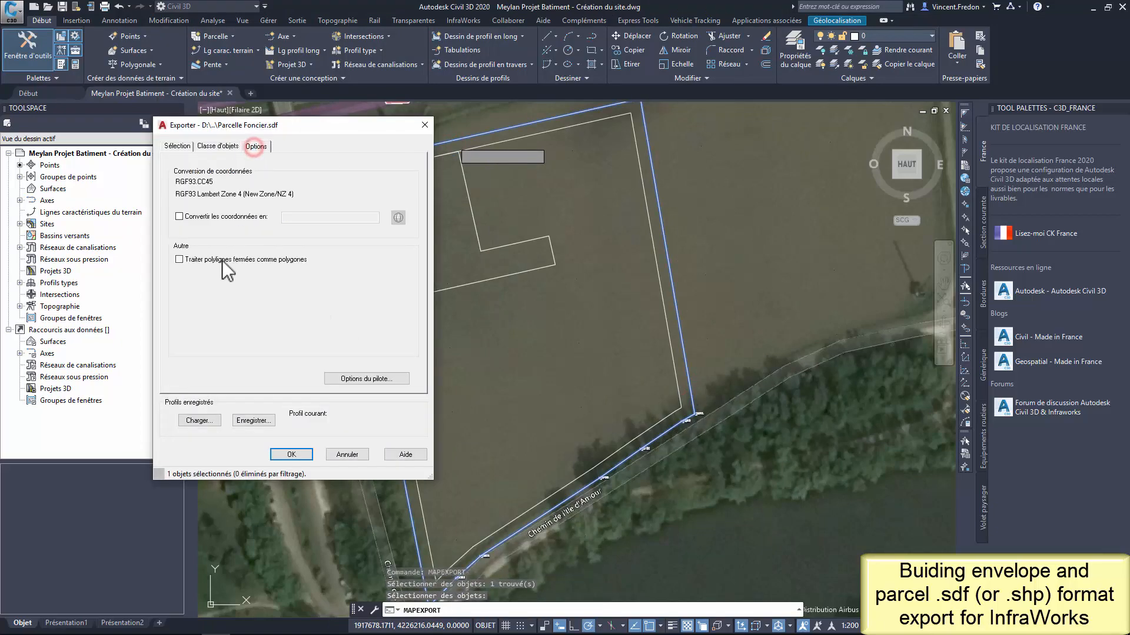
{"action": "left_click", "coordinate": [366, 378]}
{"action": "left_click", "coordinate": [506, 292]}
{"action": "left_click", "coordinate": [506, 332]}
{"action": "left_click", "coordinate": [291, 455]}
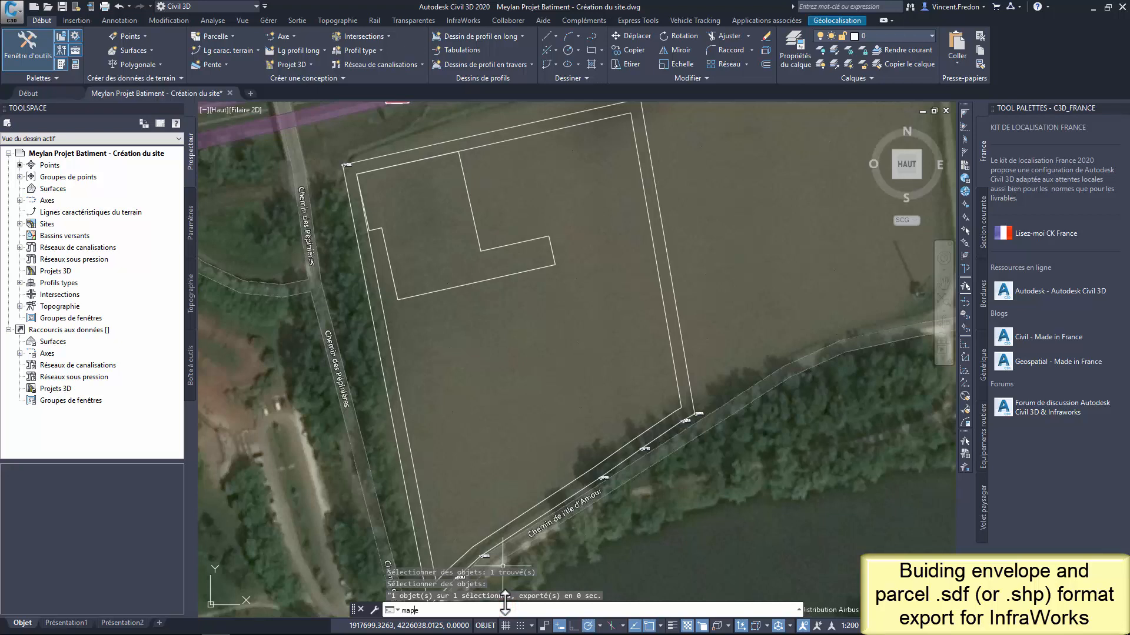
Start a MAPEXPORT to an Autodesk SDF file named Emprise Bati in the Demo Geolocalisation folder
{"action": "type", "text": "xport"}
{"action": "key", "text": "Return"}
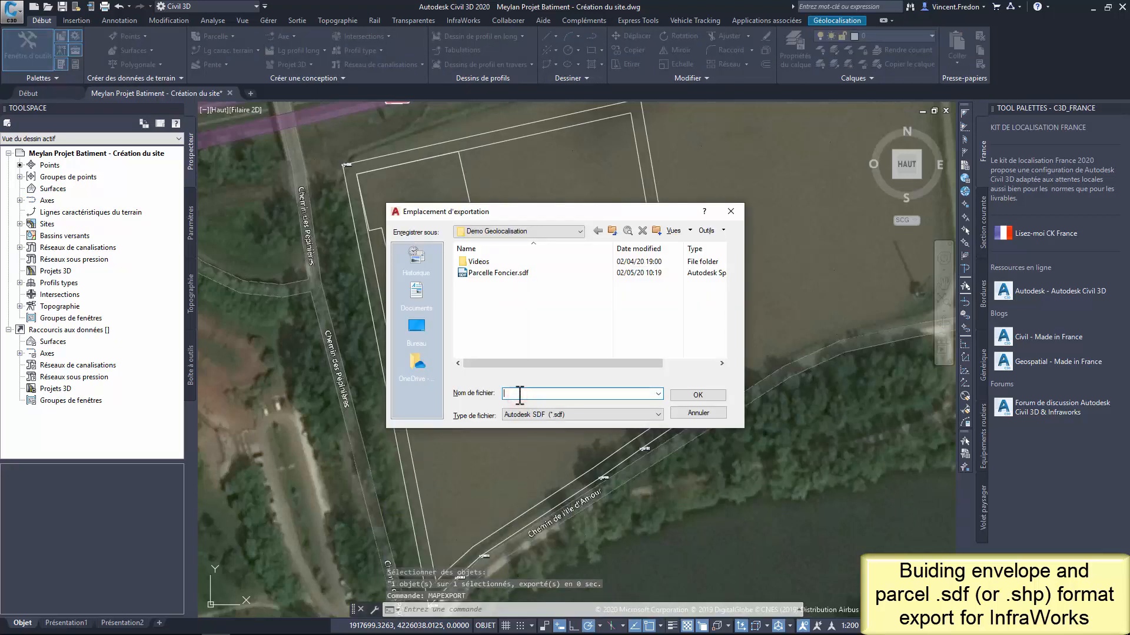
{"action": "type", "text": "Em"}
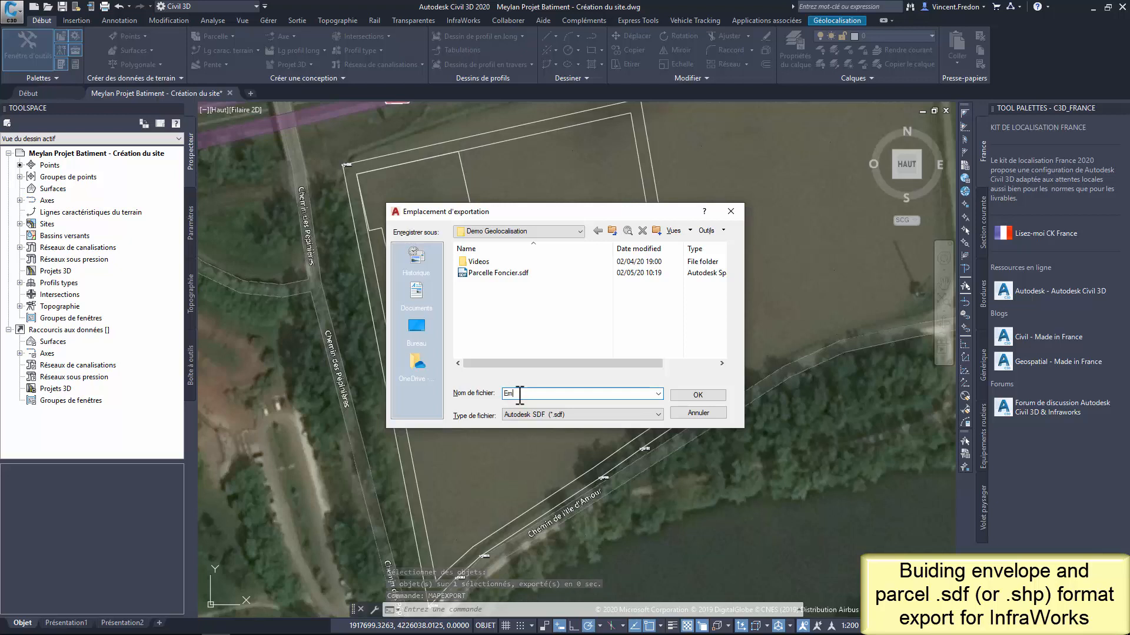
{"action": "type", "text": "prise Bati"}
{"action": "left_click", "coordinate": [683, 397]}
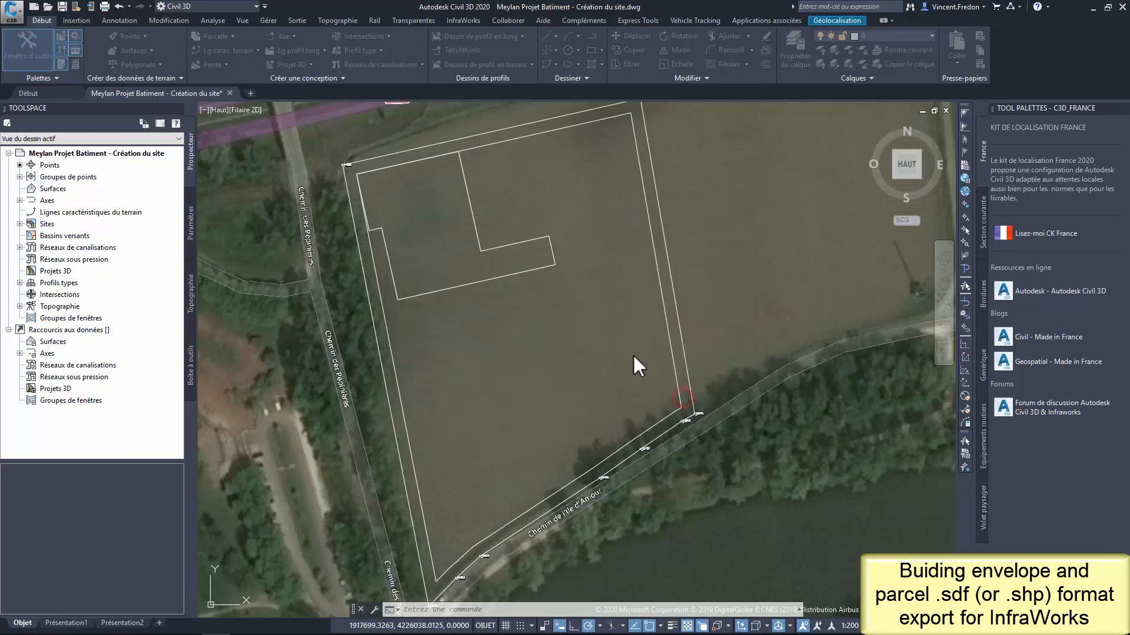
Manually select the L-shaped building envelope polyline as the object to export
{"action": "left_click", "coordinate": [318, 196]}
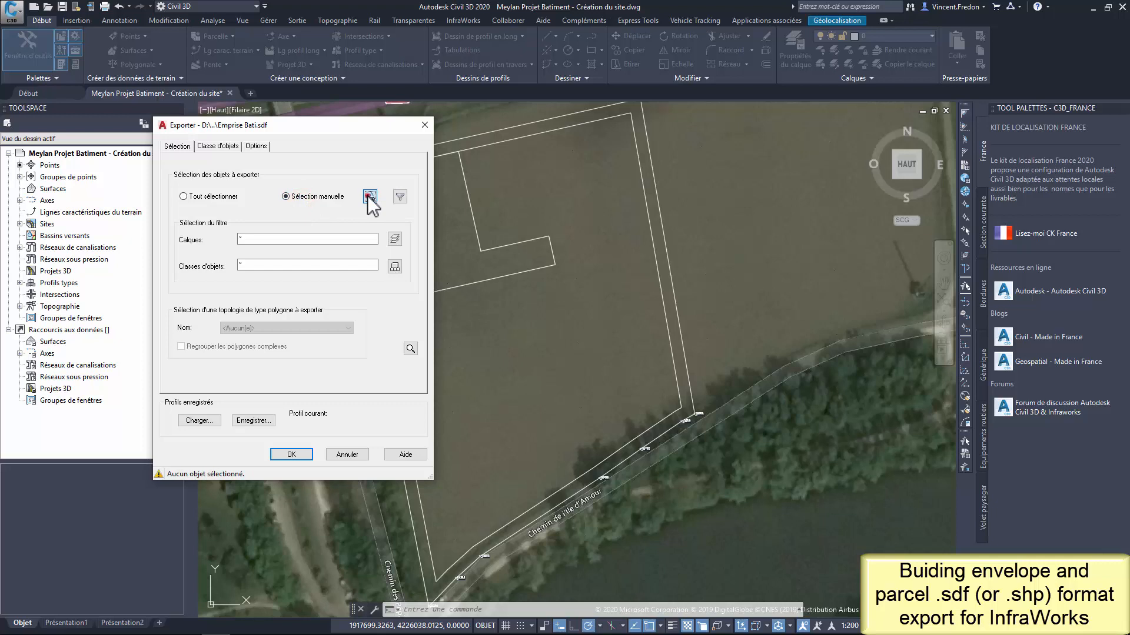
{"action": "left_click", "coordinate": [369, 196]}
{"action": "left_click", "coordinate": [478, 214]}
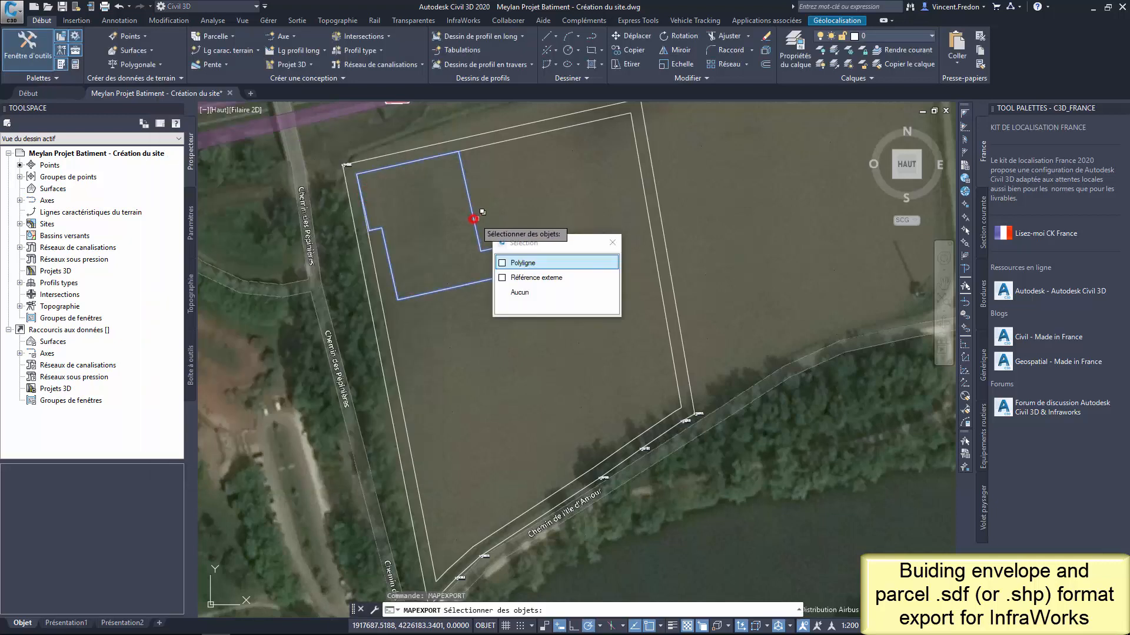
{"action": "left_click", "coordinate": [533, 263]}
{"action": "key", "text": "Return"}
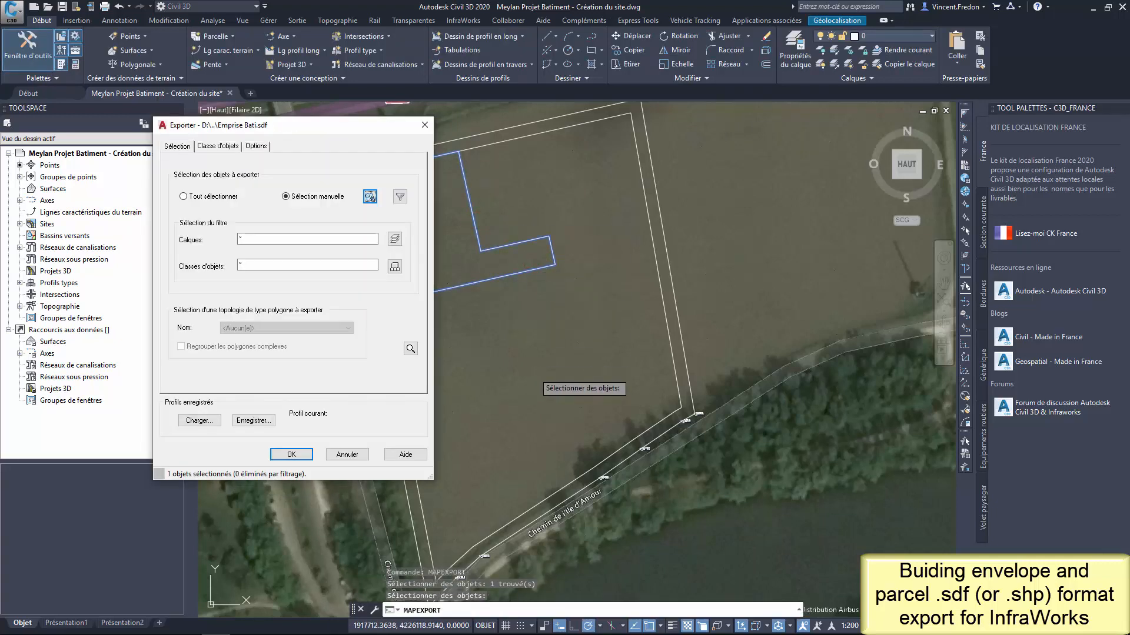
Treat closed polylines as polygons, choose 3D SDF files in the driver options, and run the building envelope export
{"action": "left_click", "coordinate": [218, 146]}
{"action": "left_click", "coordinate": [256, 146]}
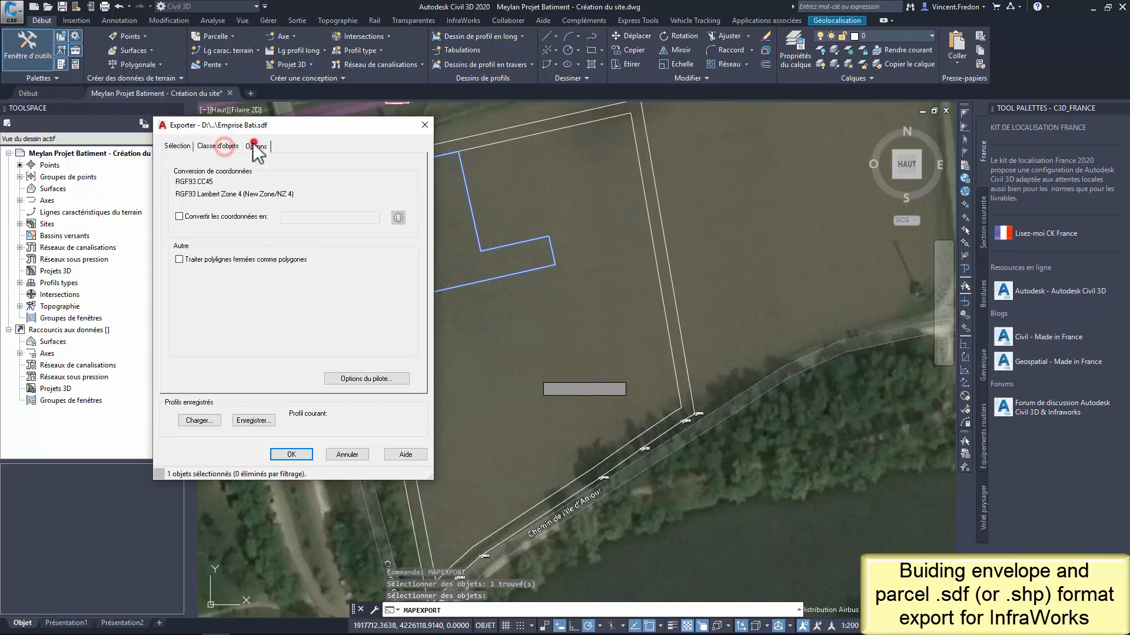
{"action": "left_click", "coordinate": [235, 259]}
{"action": "left_click", "coordinate": [353, 380]}
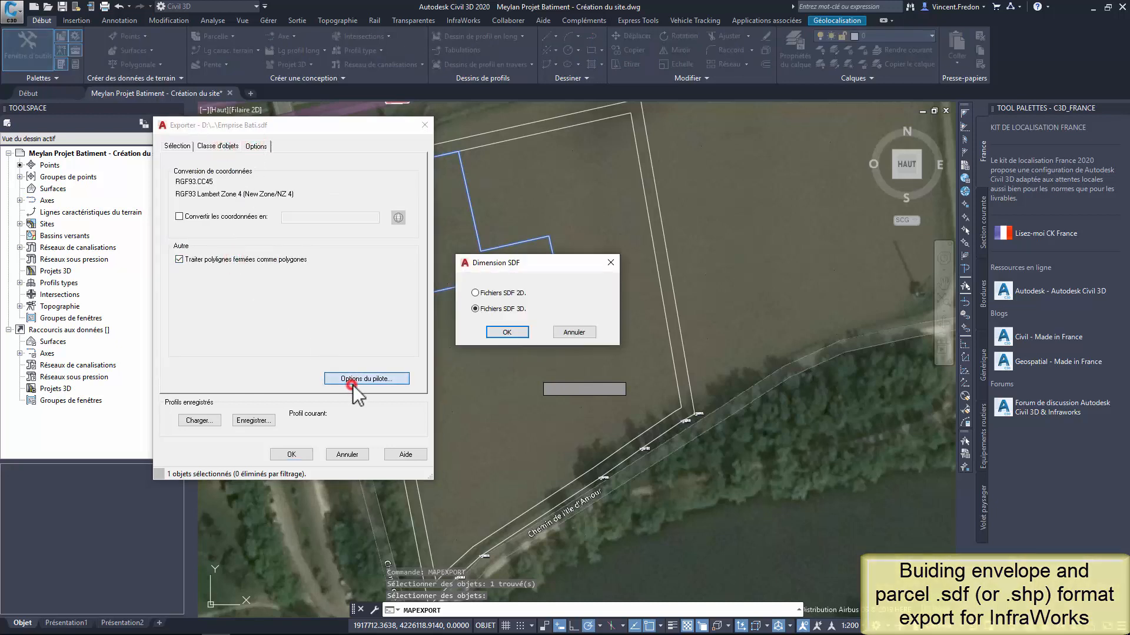
{"action": "left_click", "coordinate": [475, 308]}
{"action": "left_click", "coordinate": [507, 333]}
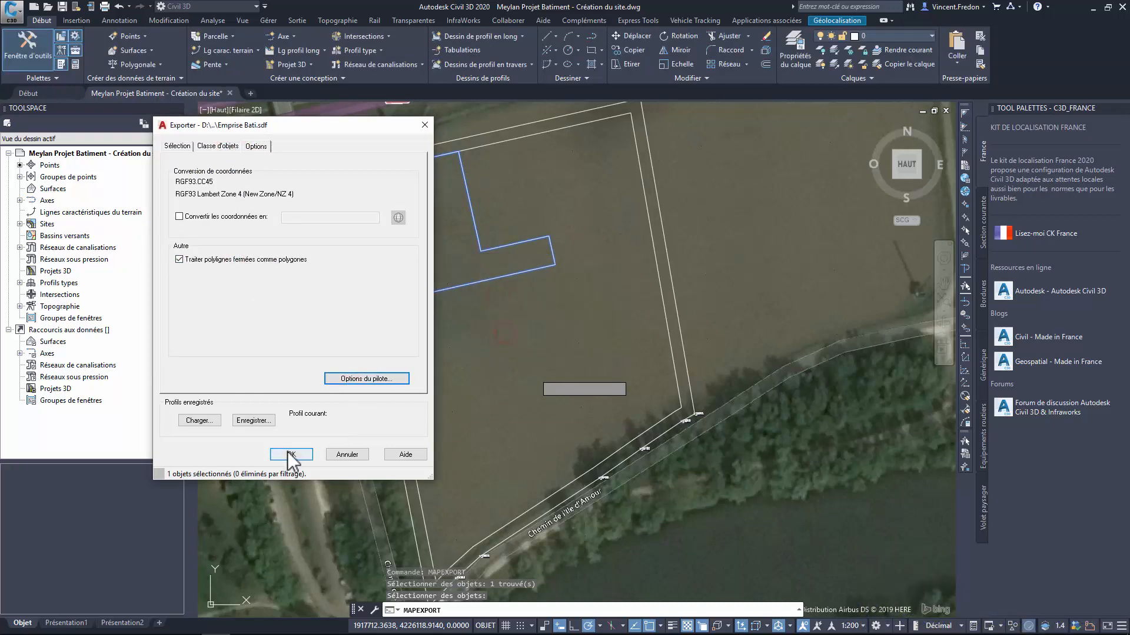
{"action": "left_click", "coordinate": [290, 454]}
Switch to InfraWorks and open the Projet Meylan Bâtiment model at the project parcel
{"action": "mouse_move", "coordinate": [369, 629]}
{"action": "left_click", "coordinate": [332, 623]}
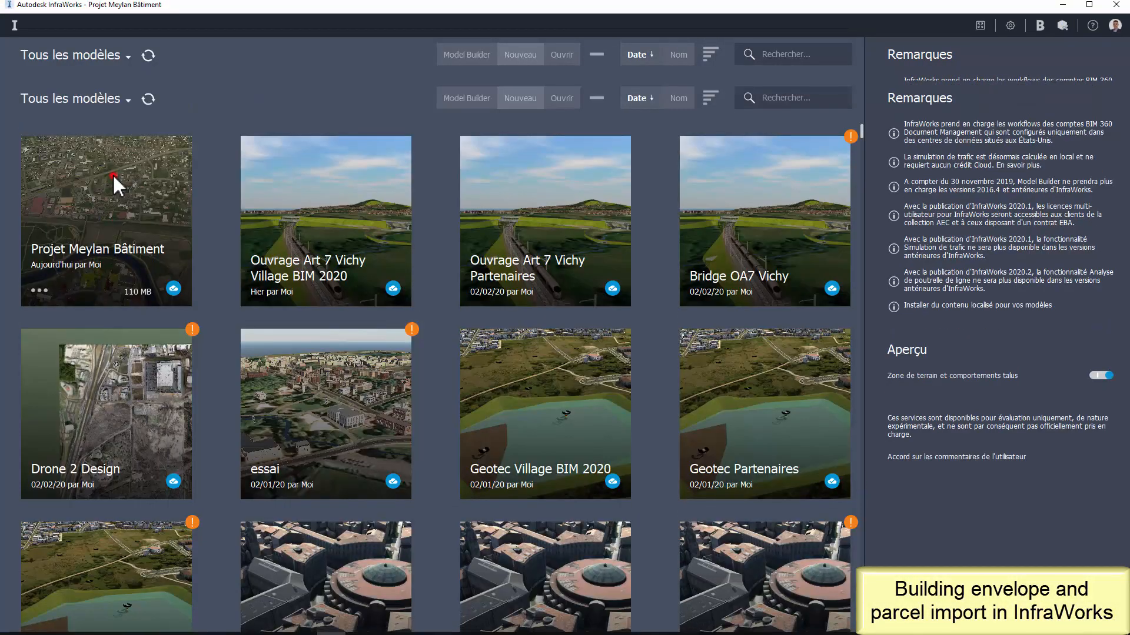
{"action": "left_click", "coordinate": [113, 175]}
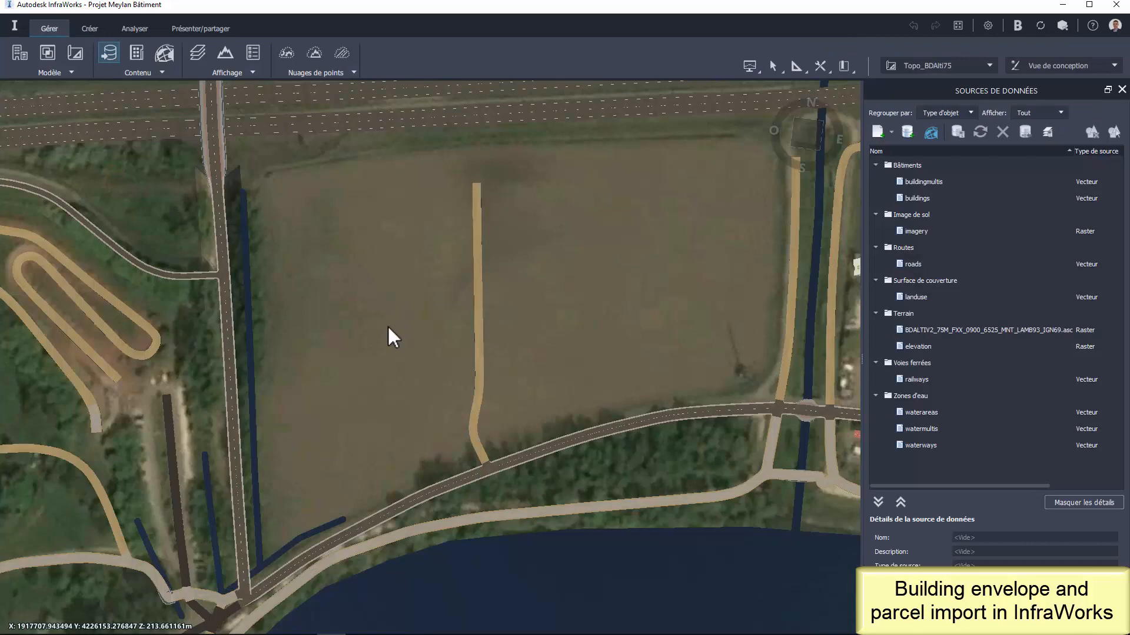
{"action": "left_click_drag", "start_coordinate": [389, 328], "coordinate": [488, 312]}
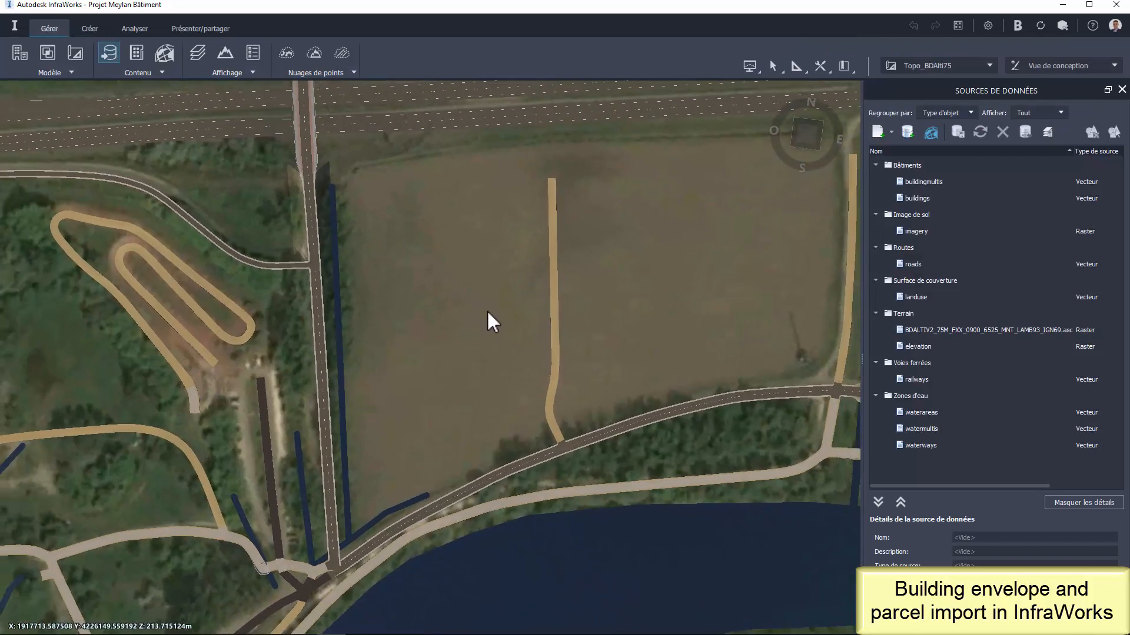
Import Parcelle Foncier.sdf from the Demo Geolocalisation folder as a data source of type Parcelles, draped on the terrain, and refresh the model
{"action": "left_click", "coordinate": [101, 629]}
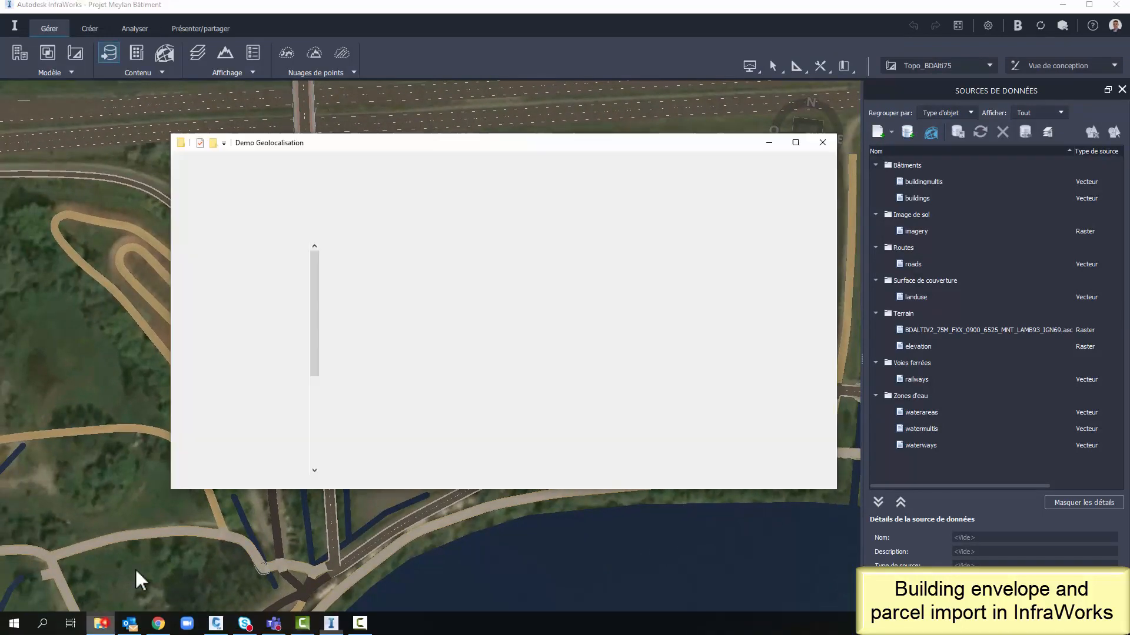
{"action": "left_click_drag", "start_coordinate": [370, 290], "coordinate": [559, 594]}
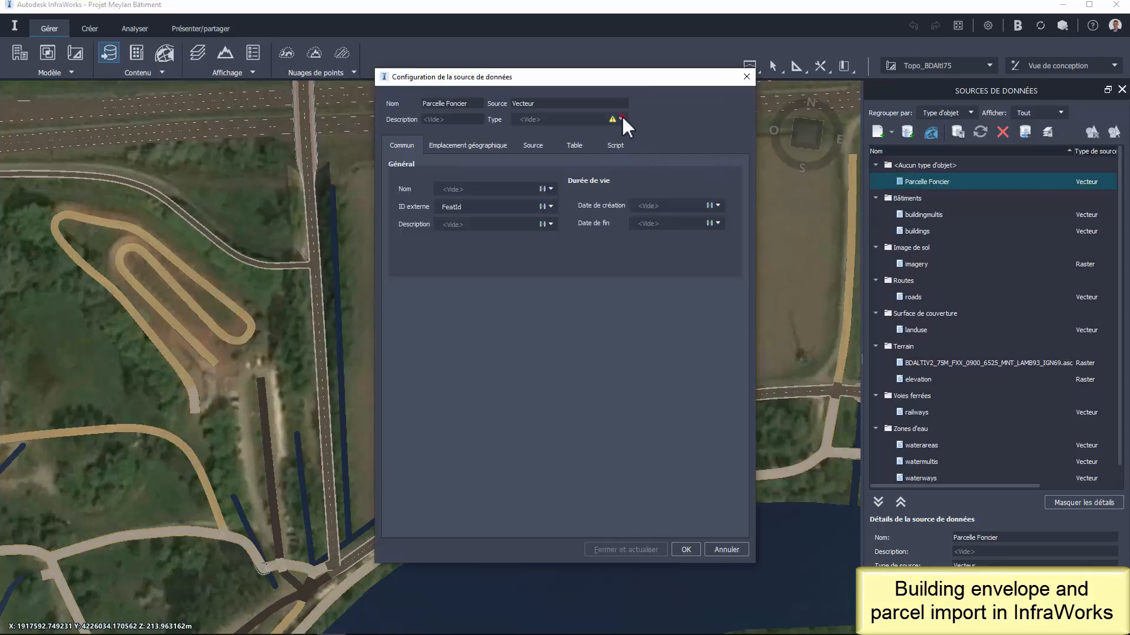
{"action": "left_click", "coordinate": [620, 118]}
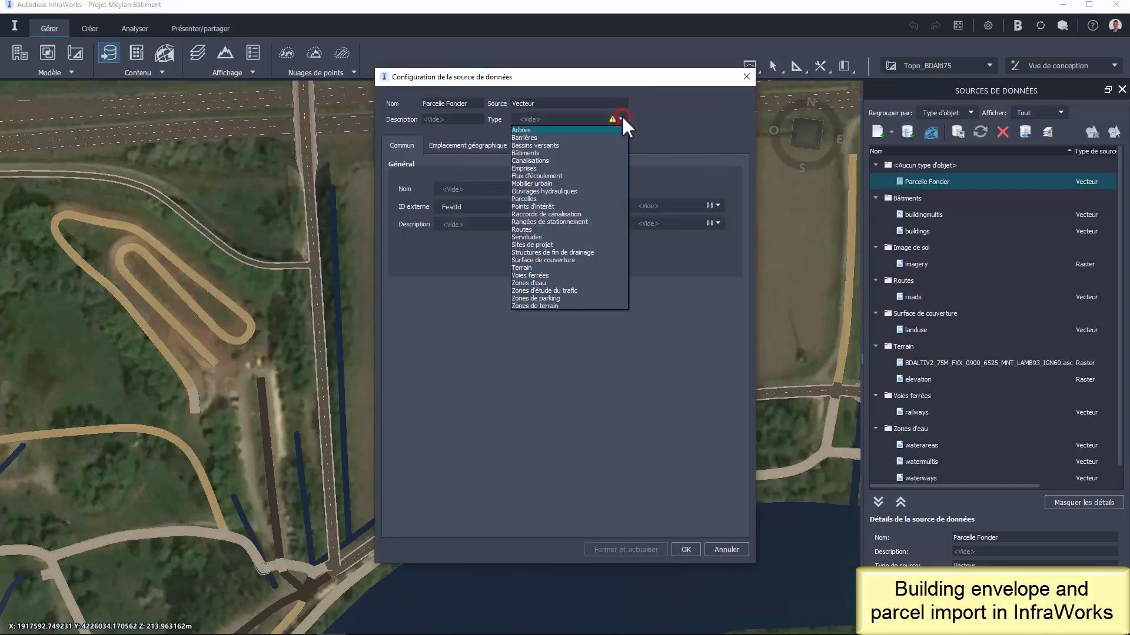
{"action": "left_click", "coordinate": [523, 198]}
{"action": "left_click", "coordinate": [534, 147]}
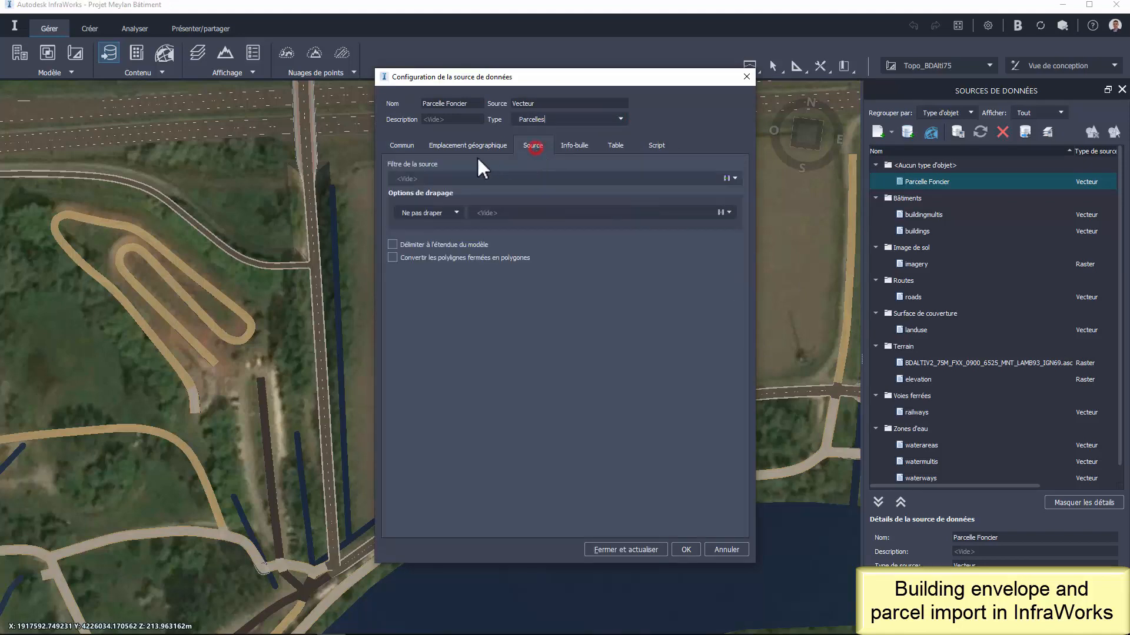
{"action": "left_click", "coordinate": [435, 230]}
{"action": "left_click", "coordinate": [624, 549]}
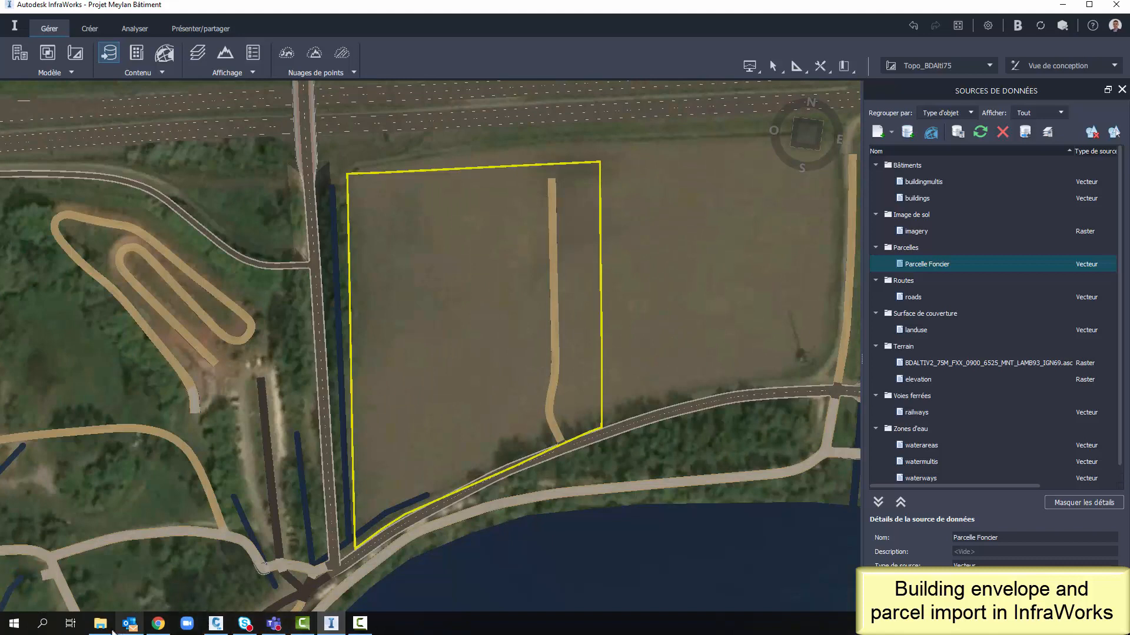
Import the Emprise Bati SDF as a data source of type Emprises, draped on the terrain, and refresh the model
{"action": "left_click", "coordinate": [100, 623]}
{"action": "left_click_drag", "start_coordinate": [372, 280], "coordinate": [556, 552]}
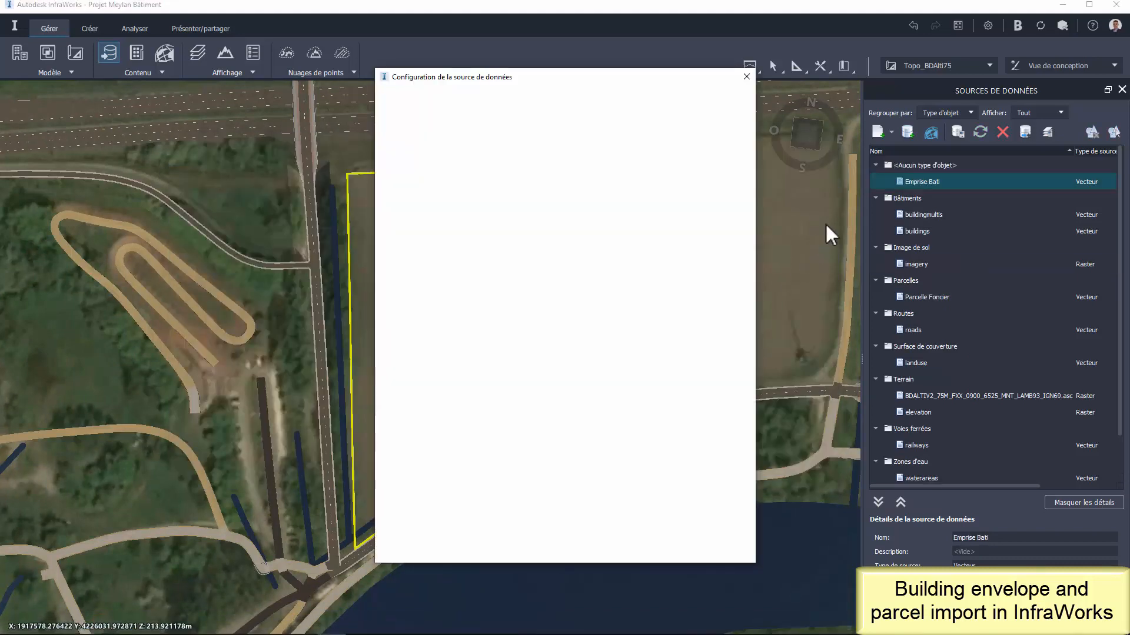
{"action": "left_click", "coordinate": [621, 119]}
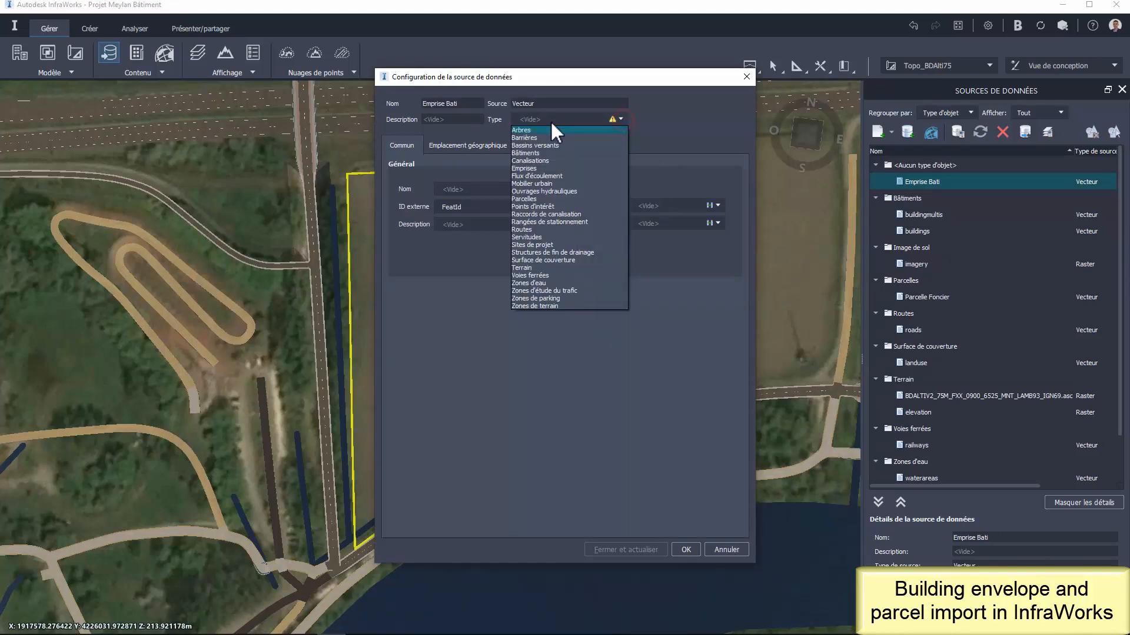
{"action": "left_click", "coordinate": [525, 169]}
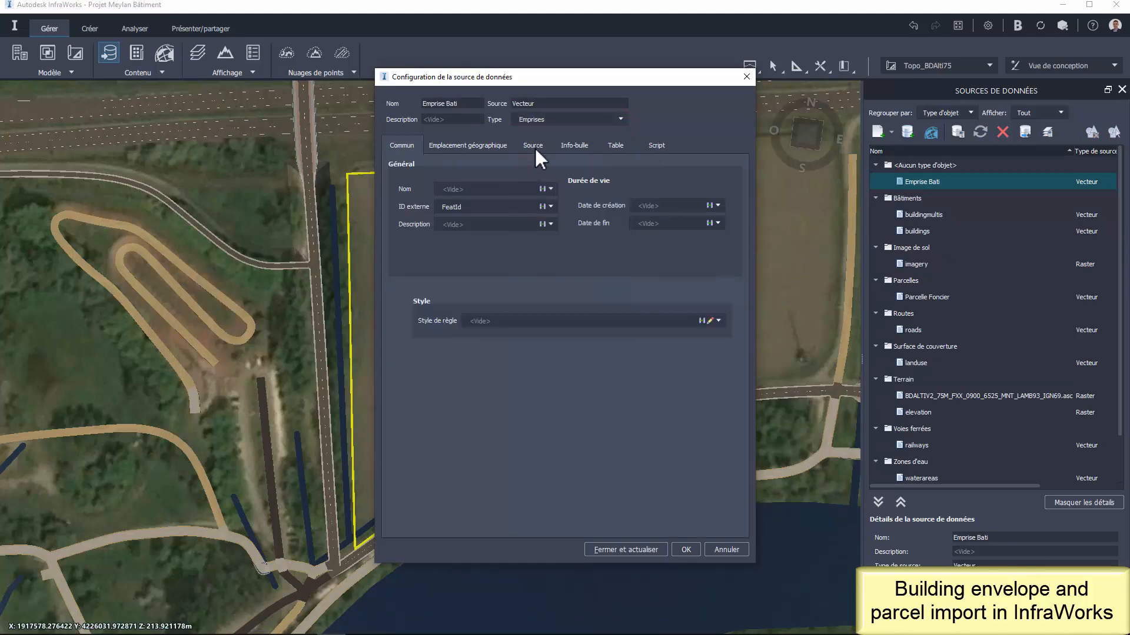
{"action": "left_click", "coordinate": [533, 145]}
{"action": "left_click", "coordinate": [440, 231]}
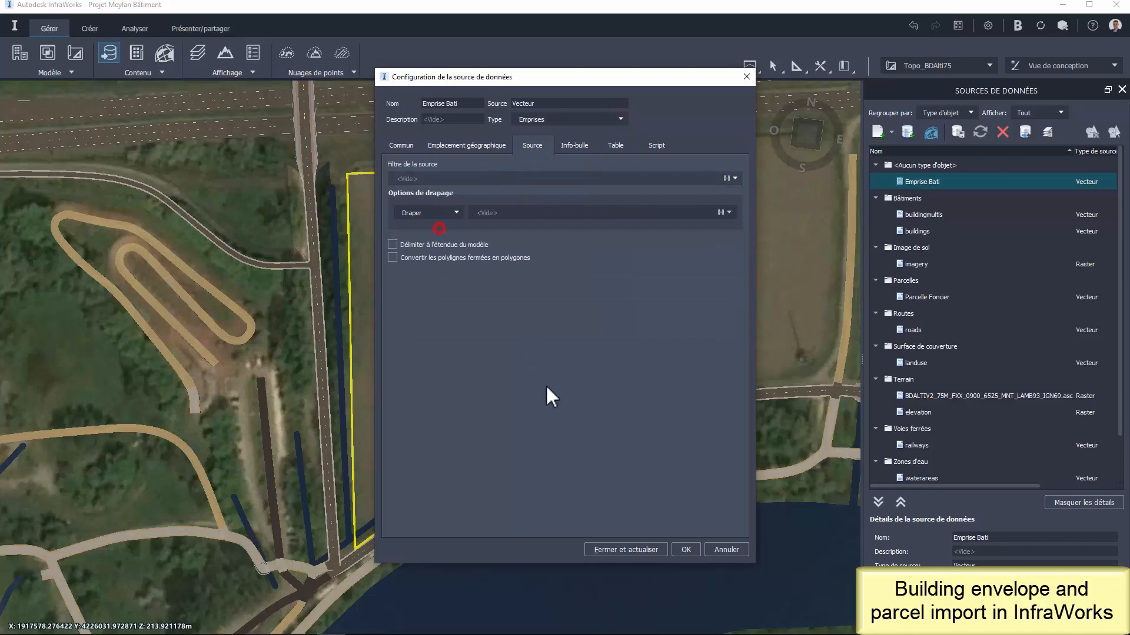
{"action": "left_click", "coordinate": [603, 550]}
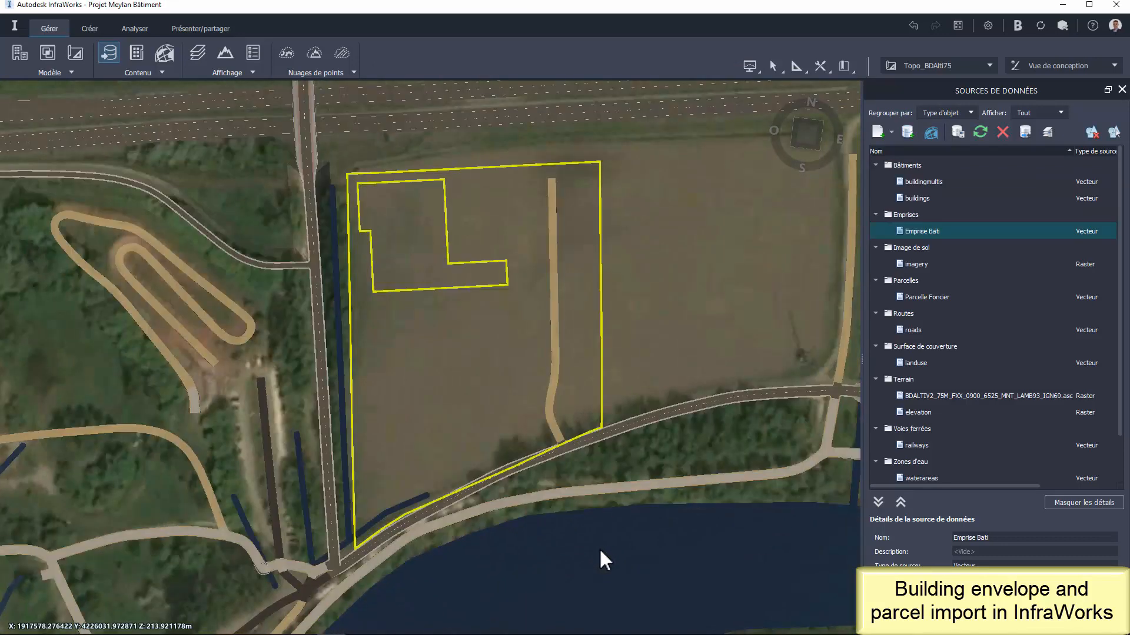
{"action": "mouse_move", "coordinate": [437, 549]}
{"action": "left_mouse_down"}
{"action": "mouse_move", "coordinate": [590, 429]}
{"action": "mouse_move", "coordinate": [241, 485]}
{"action": "mouse_move", "coordinate": [251, 474]}
{"action": "mouse_move", "coordinate": [396, 471]}
{"action": "mouse_move", "coordinate": [574, 487]}
{"action": "mouse_move", "coordinate": [694, 515]}
{"action": "mouse_move", "coordinate": [754, 511]}
{"action": "mouse_move", "coordinate": [452, 393]}
{"action": "mouse_move", "coordinate": [540, 426]}
{"action": "left_mouse_up"}
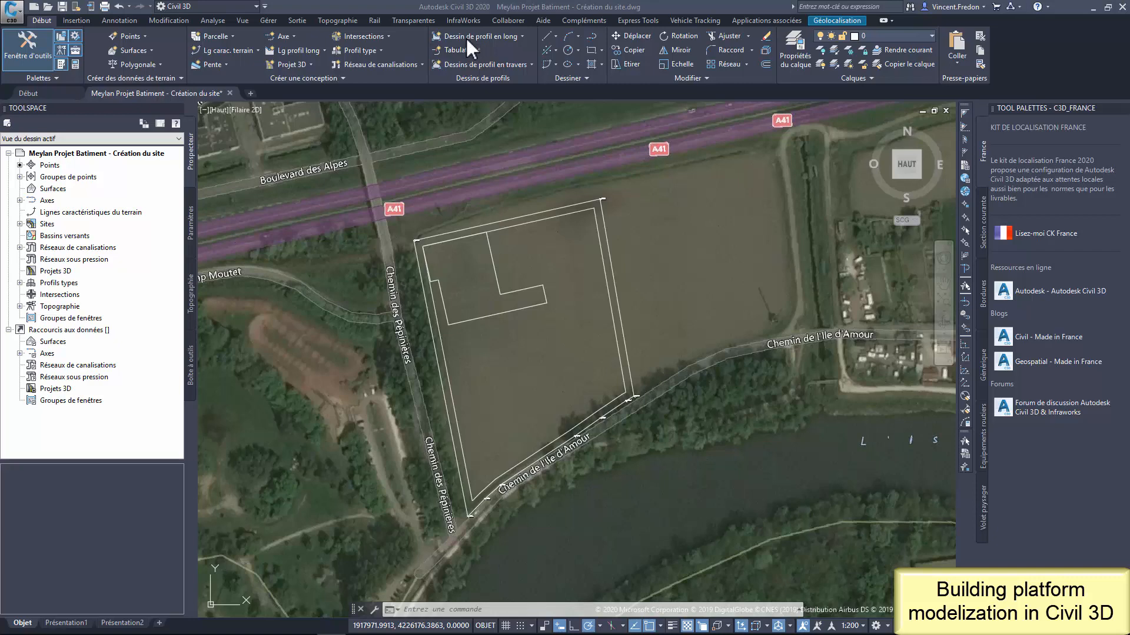
In Civil 3D, start opening an InfraWorks model and choose Projet Meylan Bâtiment.sqlite as its source
{"action": "left_click", "coordinate": [462, 20]}
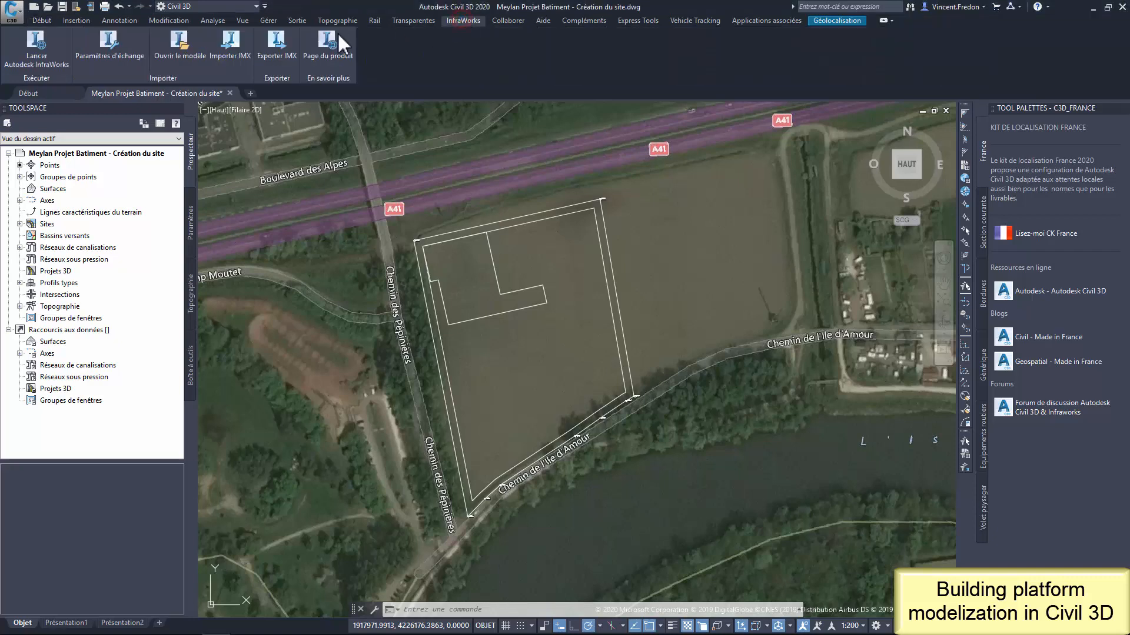
{"action": "left_click", "coordinate": [179, 36]}
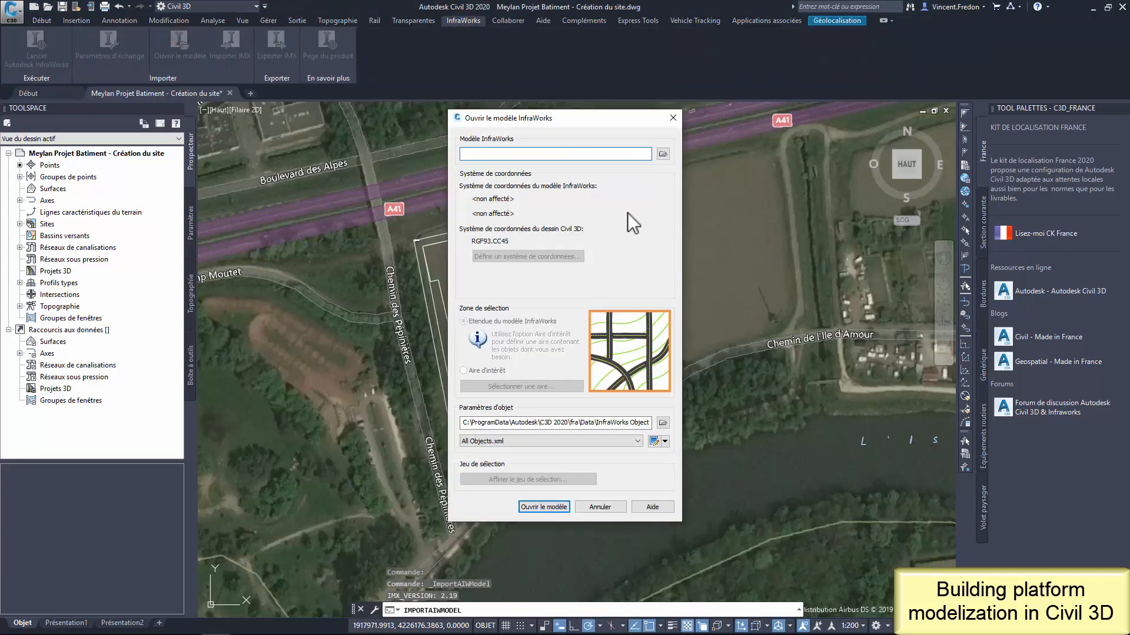
{"action": "left_click", "coordinate": [663, 154]}
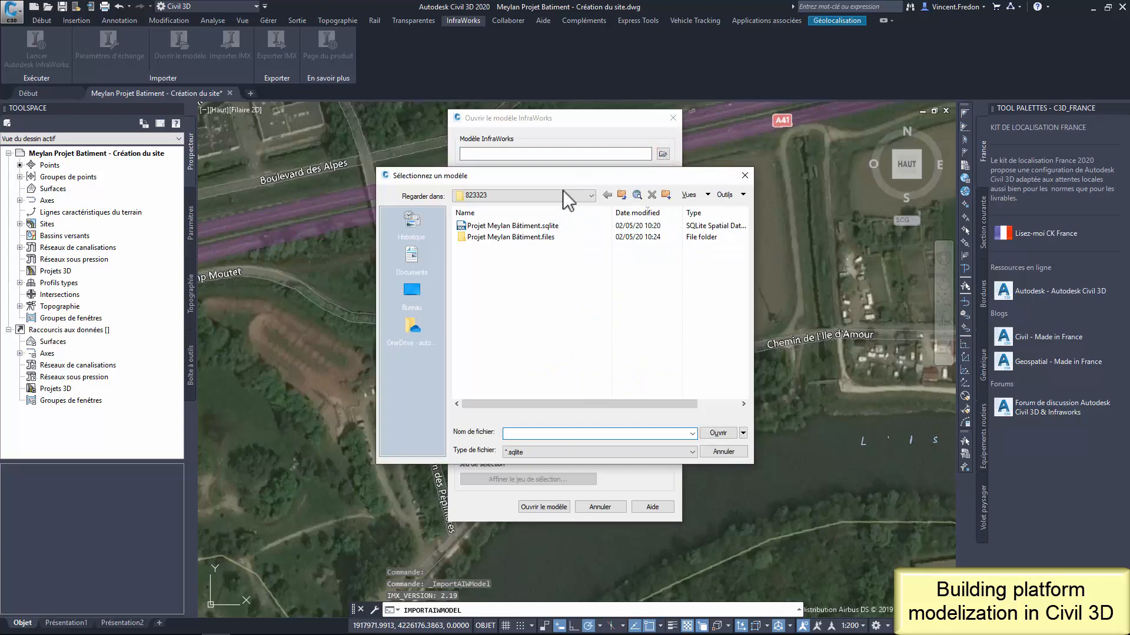
{"action": "left_click", "coordinate": [534, 226]}
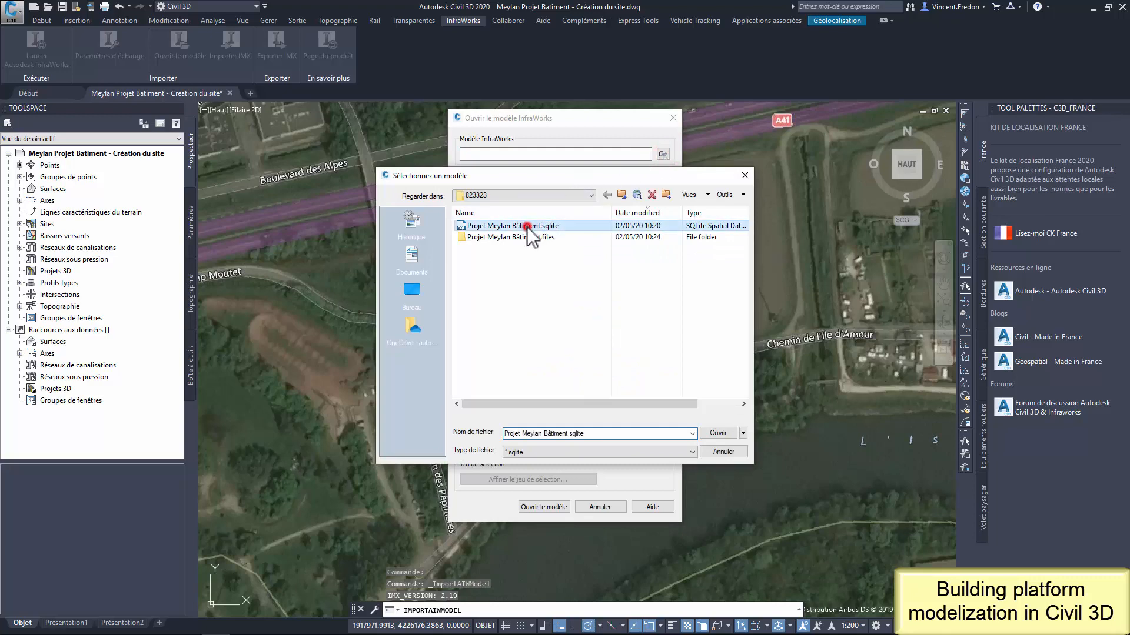
{"action": "left_click", "coordinate": [717, 433]}
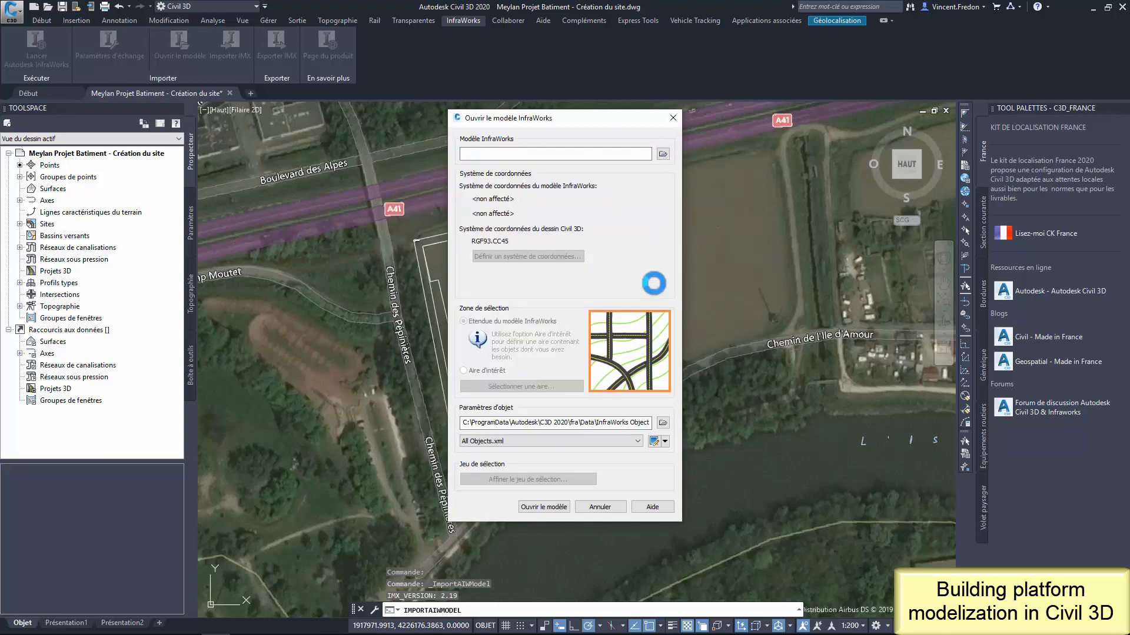
Limit the InfraWorks import to a rectangular area of interest drawn around the project parcel and its surroundings
{"action": "left_click", "coordinate": [488, 370]}
{"action": "left_click", "coordinate": [500, 386]}
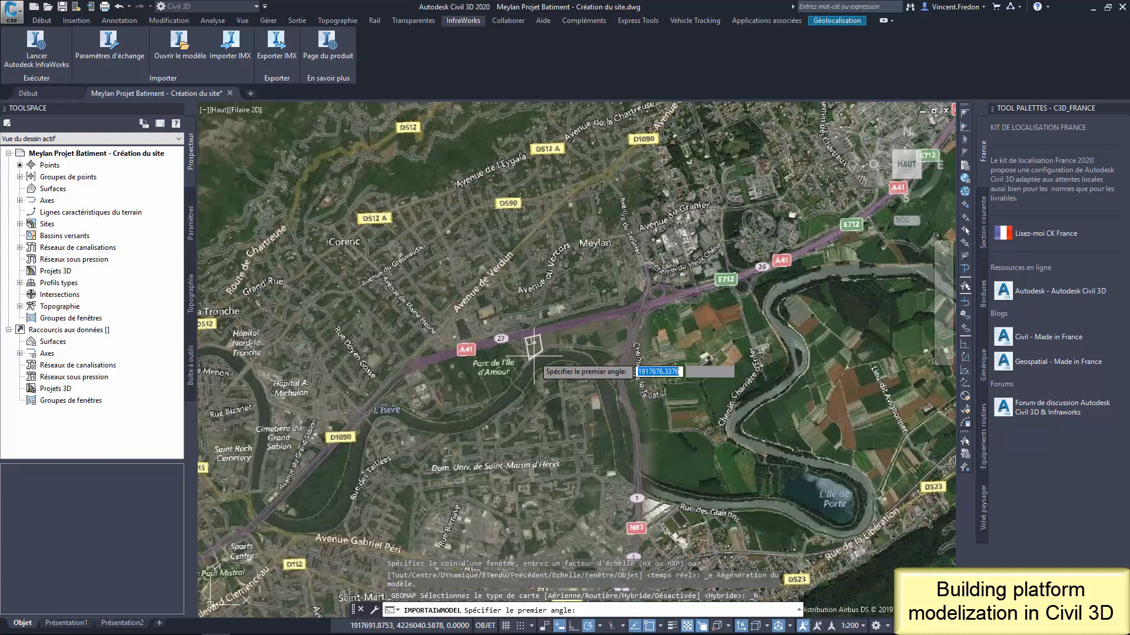
{"action": "scroll", "coordinate": [532, 357], "scroll_direction": "up", "scroll_amount": 3}
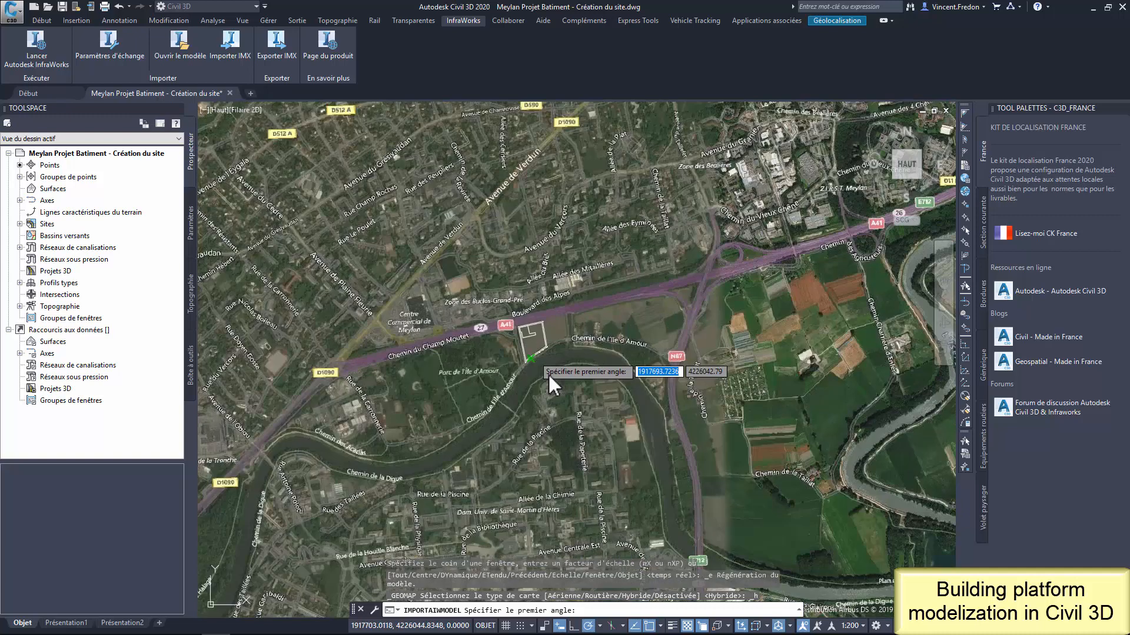
{"action": "left_click", "coordinate": [448, 265]}
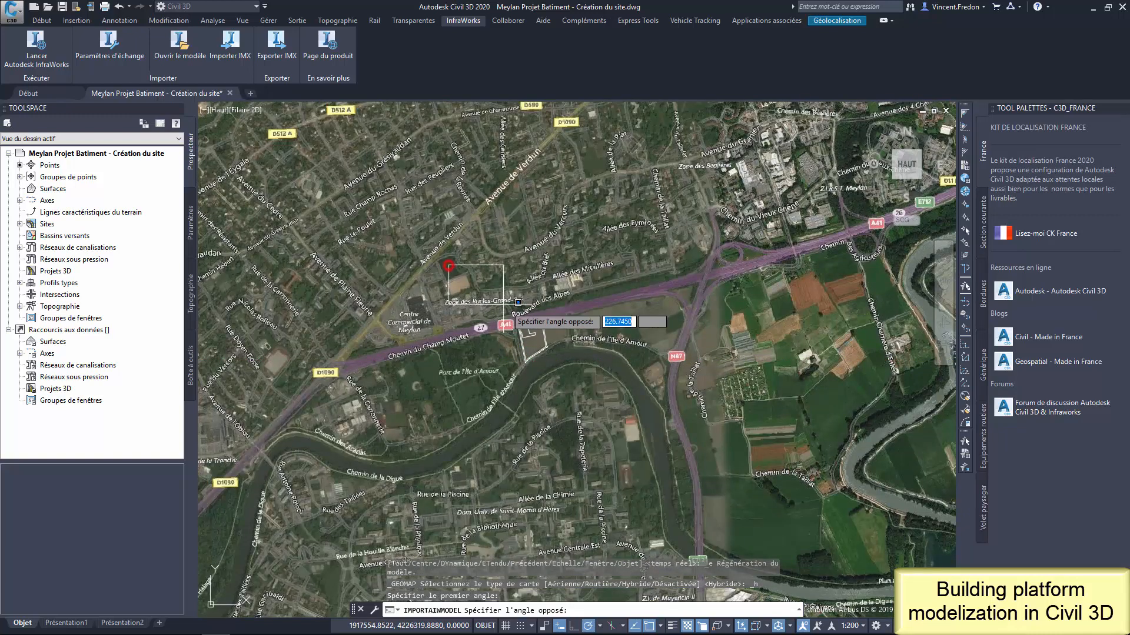
{"action": "left_click", "coordinate": [642, 436]}
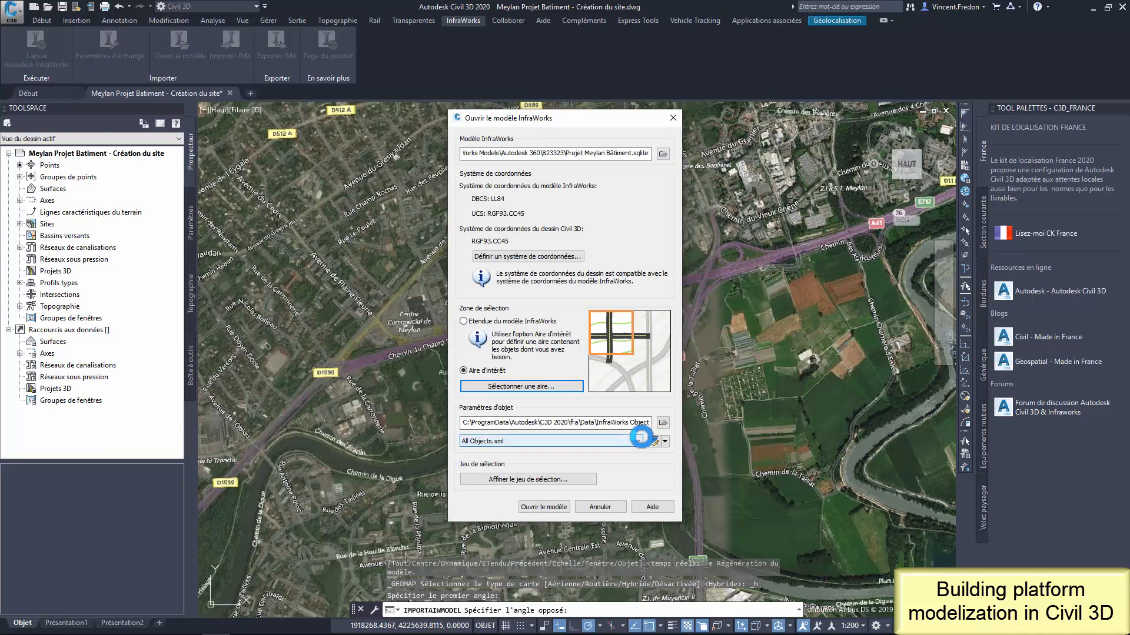
Restrict the InfraWorks selection set to the AIW_Existing_Ground terrain surface and open the model in the drawing
{"action": "left_click", "coordinate": [569, 477]}
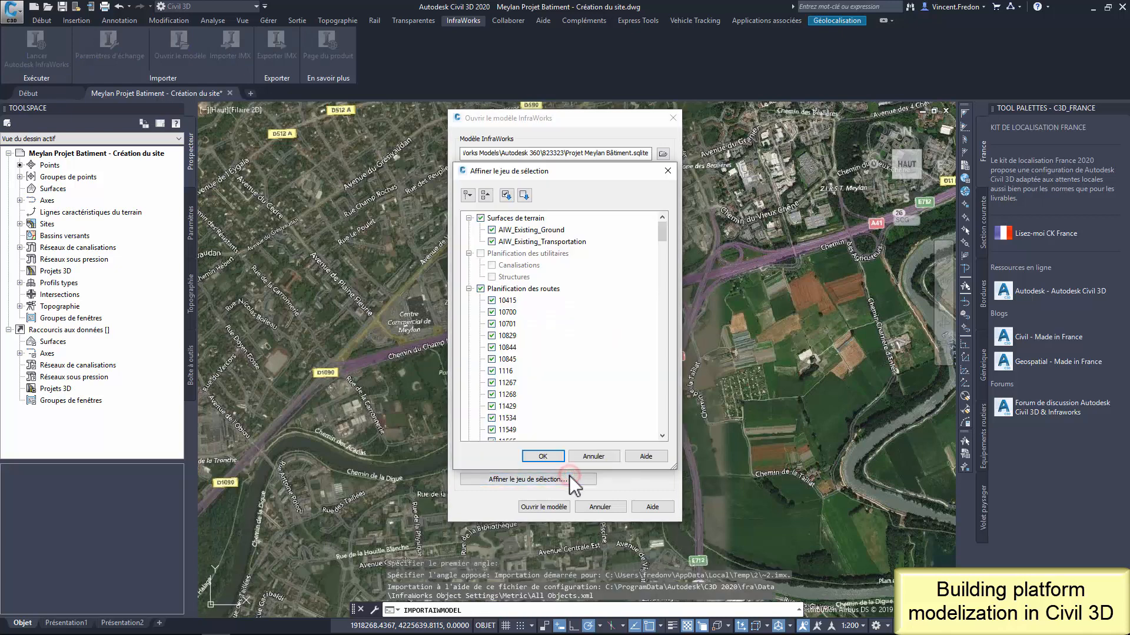
{"action": "left_click", "coordinate": [524, 195]}
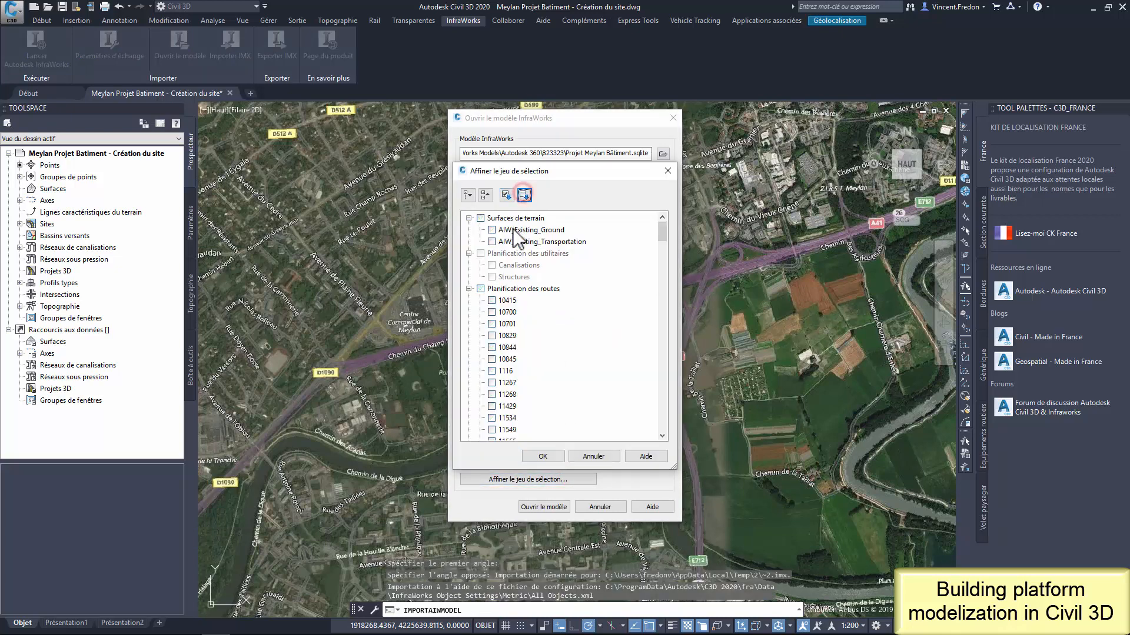
{"action": "left_click", "coordinate": [492, 230]}
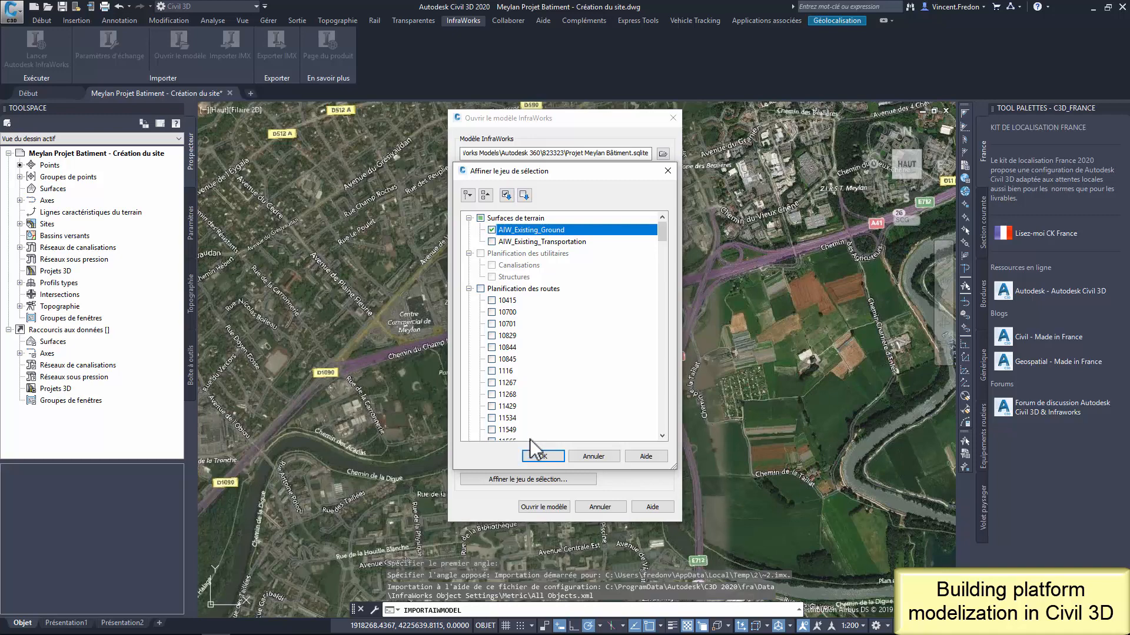
{"action": "left_click", "coordinate": [540, 455]}
{"action": "left_click", "coordinate": [544, 506]}
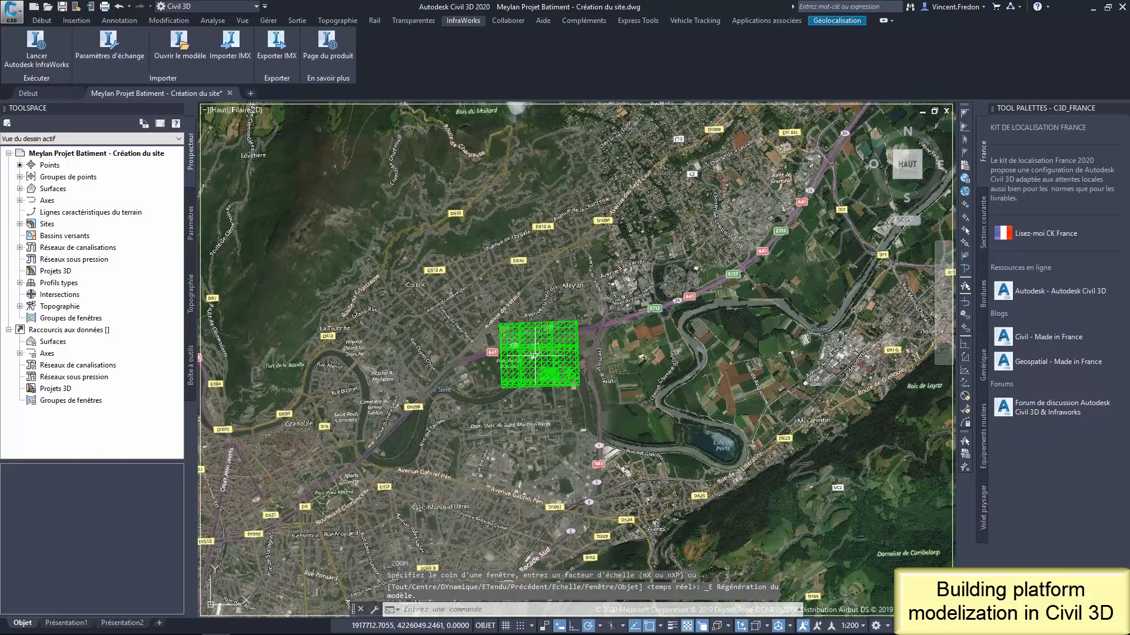
Examine the imported existing ground surface in the Object Viewer from a tilted 3D angle with the Nuances de gris visual style
{"action": "scroll", "coordinate": [535, 355], "scroll_direction": "up", "scroll_amount": 6}
{"action": "scroll", "coordinate": [536, 354], "scroll_direction": "up", "scroll_amount": 2}
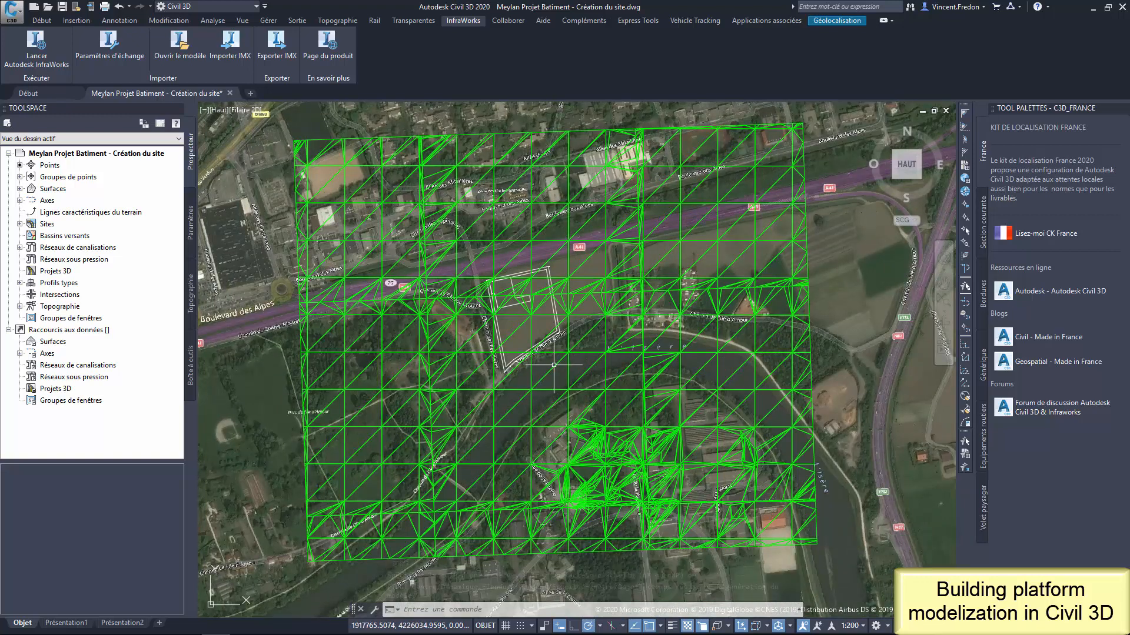
{"action": "left_click", "coordinate": [550, 361]}
{"action": "right_click", "coordinate": [540, 363]}
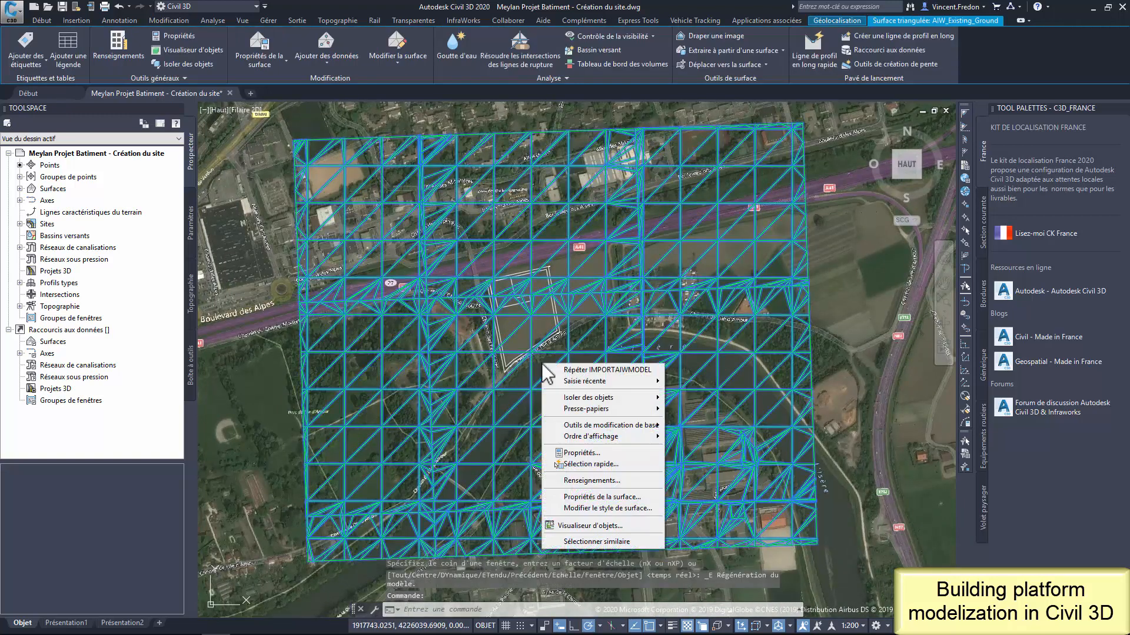
{"action": "left_click", "coordinate": [569, 536]}
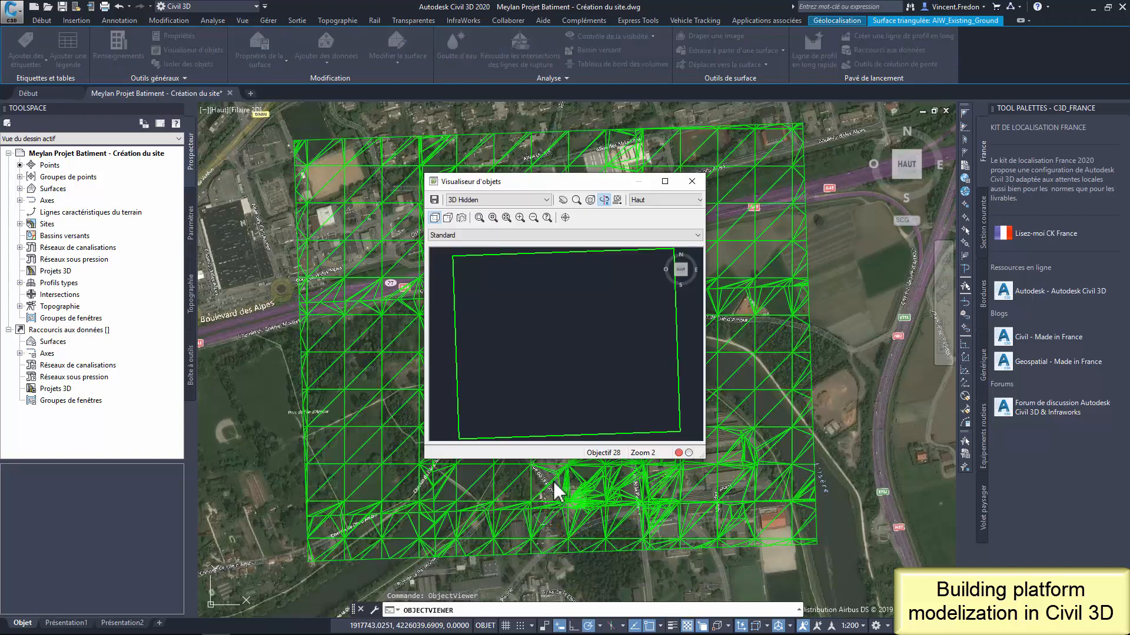
{"action": "left_click_drag", "start_coordinate": [603, 187], "coordinate": [426, 81]}
{"action": "left_click_drag", "start_coordinate": [522, 347], "coordinate": [881, 561]}
{"action": "left_click", "coordinate": [370, 94]}
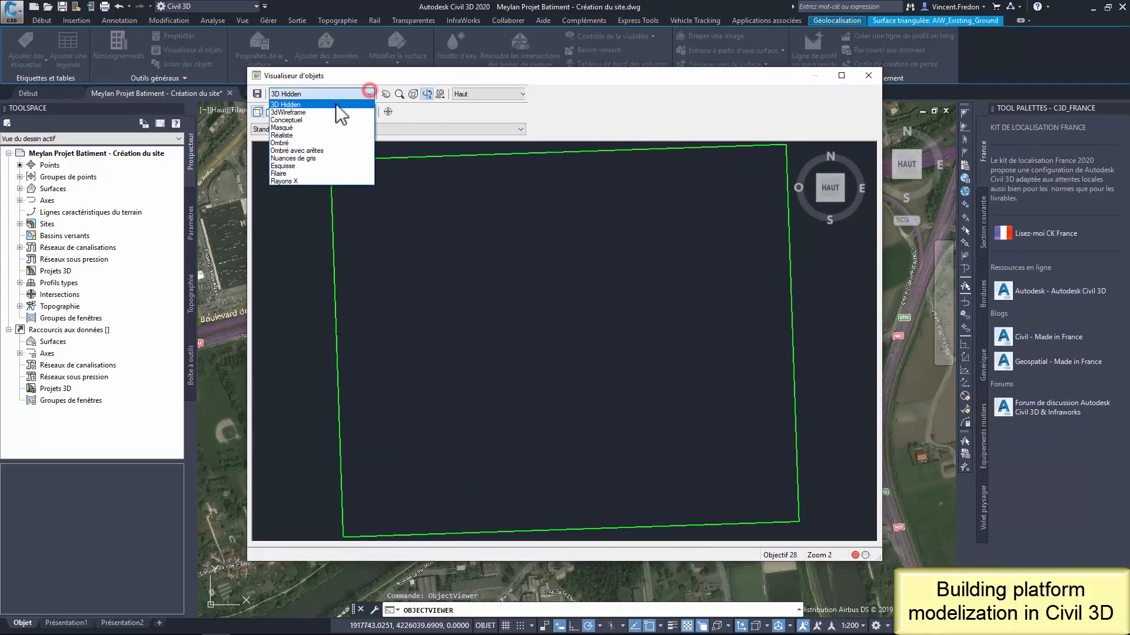
{"action": "left_click", "coordinate": [301, 155]}
{"action": "left_click_drag", "start_coordinate": [524, 464], "coordinate": [552, 300]}
{"action": "left_click_drag", "start_coordinate": [442, 394], "coordinate": [500, 429]}
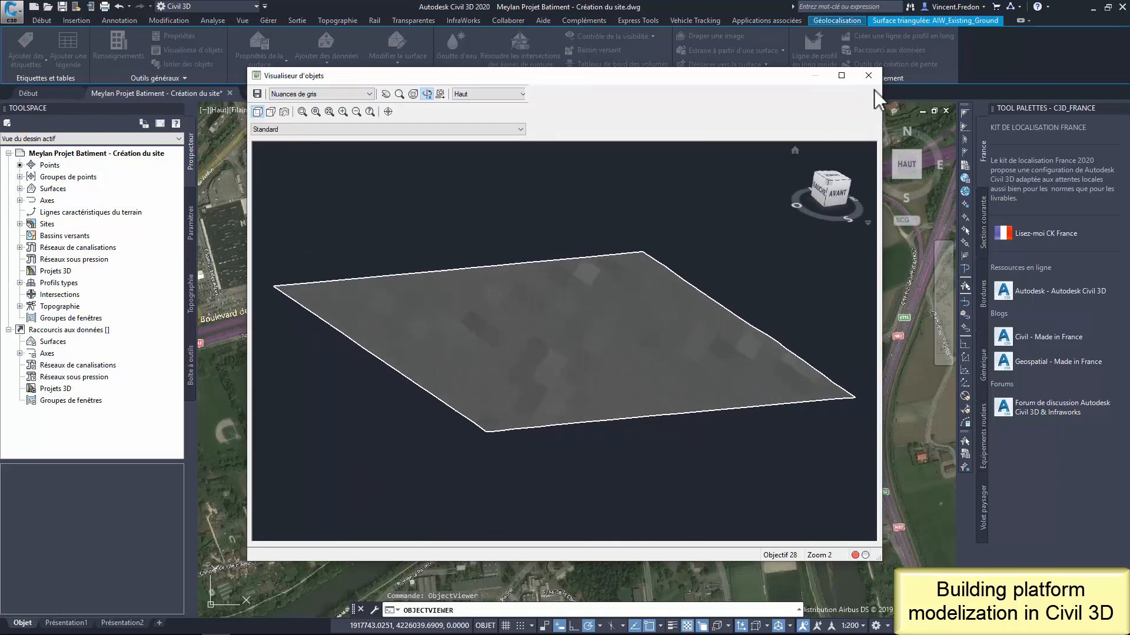
{"action": "left_click", "coordinate": [868, 76]}
{"action": "key", "text": "Escape"}
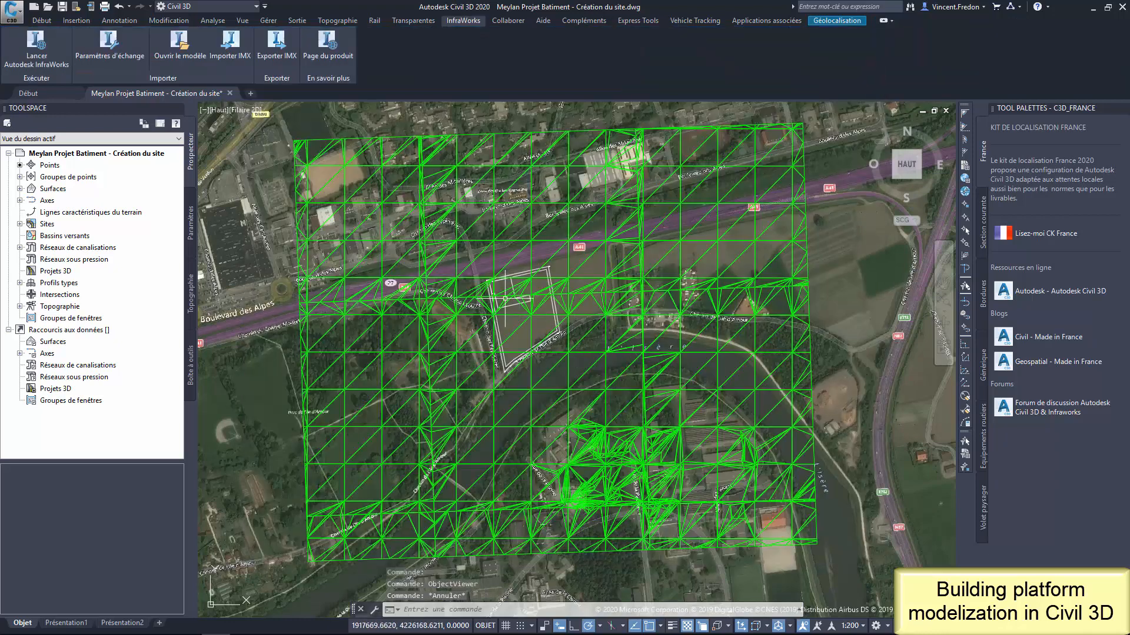
Check ground elevations around the building platform outline with the Coordinate Tracker, based on the AIW_Existing_Ground surface
{"action": "scroll", "coordinate": [518, 289], "scroll_direction": "up", "scroll_amount": 3}
{"action": "scroll", "coordinate": [518, 289], "scroll_direction": "up", "scroll_amount": 2}
{"action": "scroll", "coordinate": [477, 303], "scroll_direction": "up", "scroll_amount": 2}
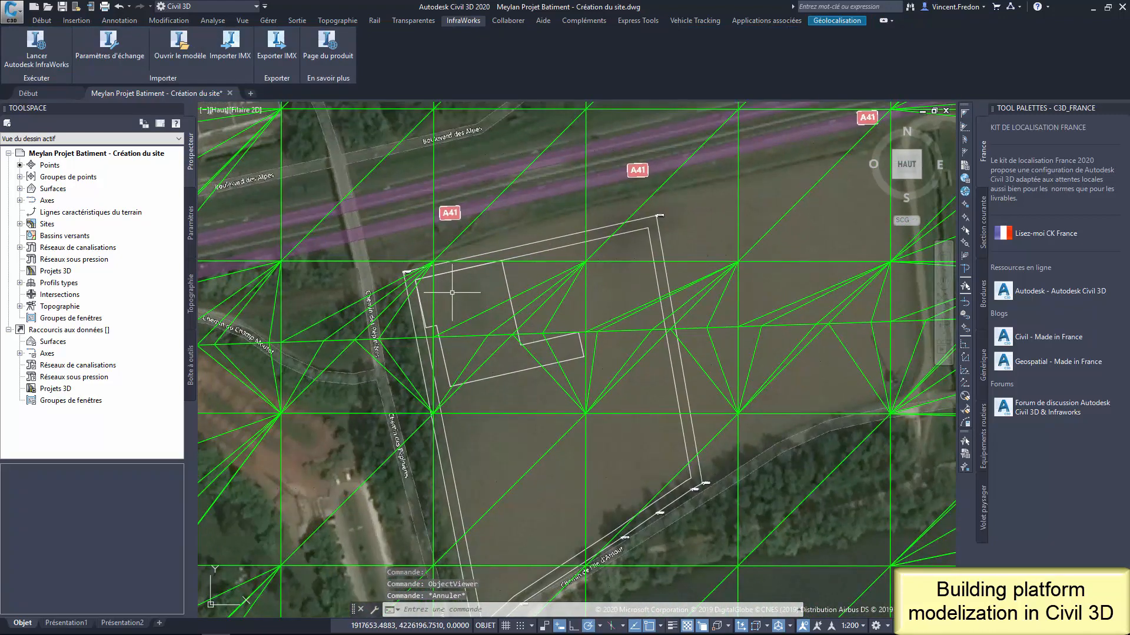
{"action": "scroll", "coordinate": [464, 311], "scroll_direction": "up", "scroll_amount": 2}
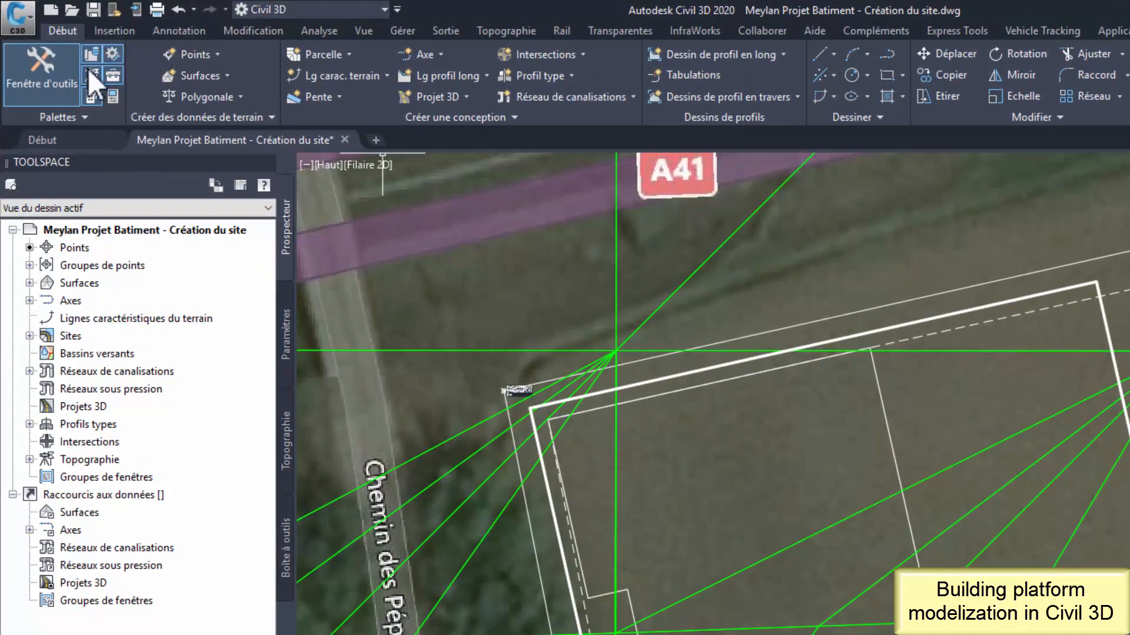
{"action": "left_click", "coordinate": [78, 118]}
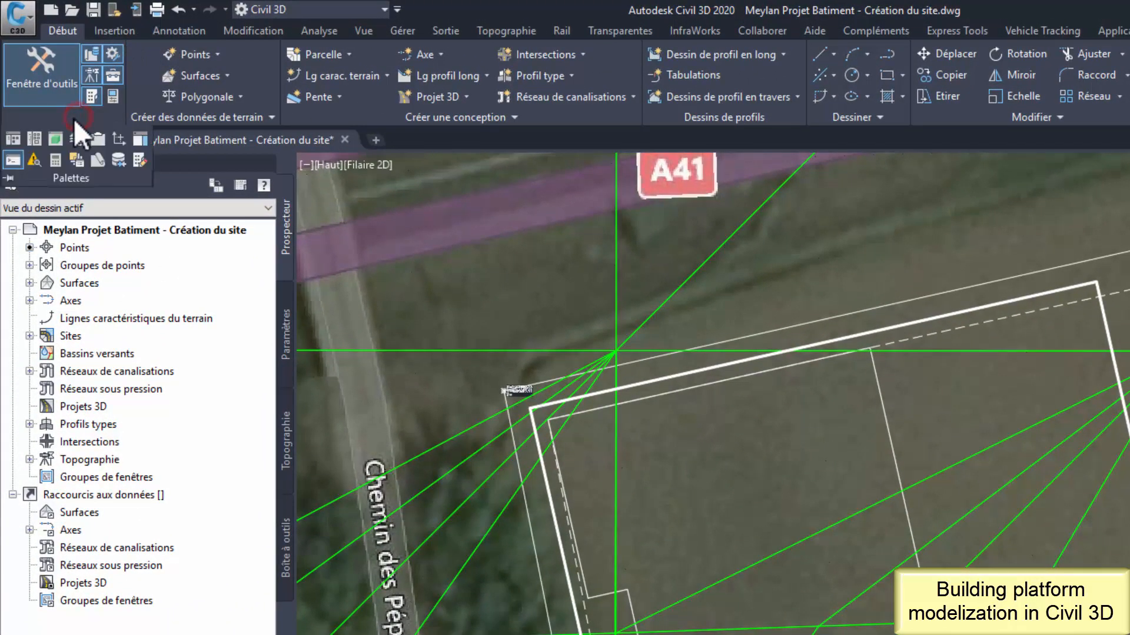
{"action": "left_click", "coordinate": [118, 140]}
{"action": "left_click", "coordinate": [122, 101]}
{"action": "left_click", "coordinate": [122, 102]}
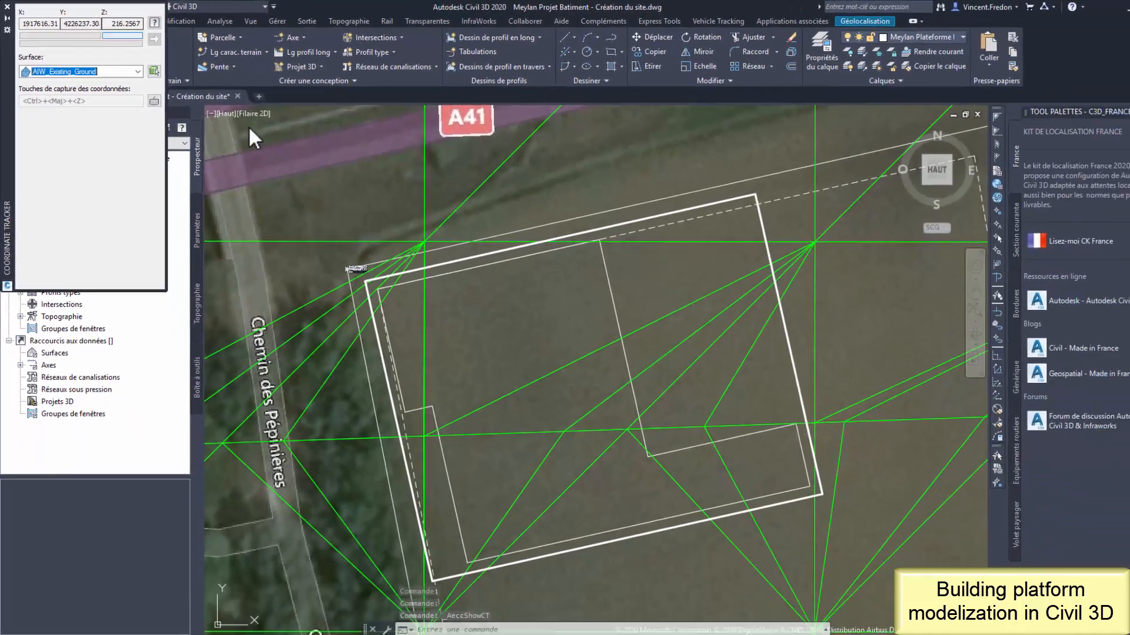
{"action": "left_click", "coordinate": [670, 556]}
{"action": "key", "text": "Escape"}
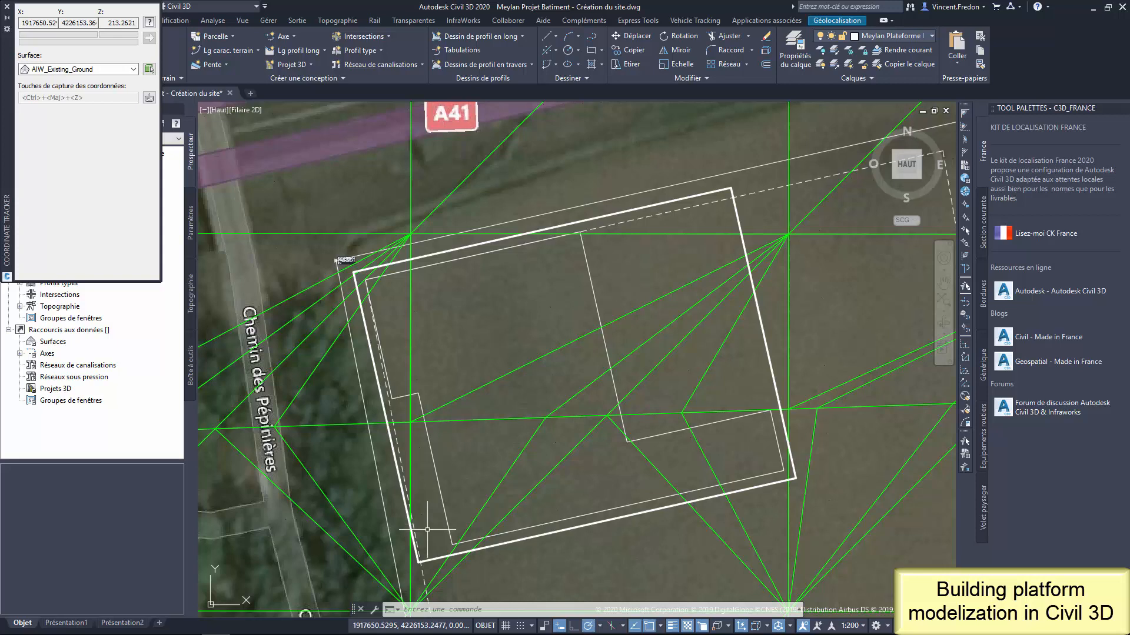
{"action": "left_click", "coordinate": [7, 6]}
Start converting the thick platform rectangle around the building into a feature line in Site 1, named Plateforme Batiment
{"action": "left_click", "coordinate": [257, 50]}
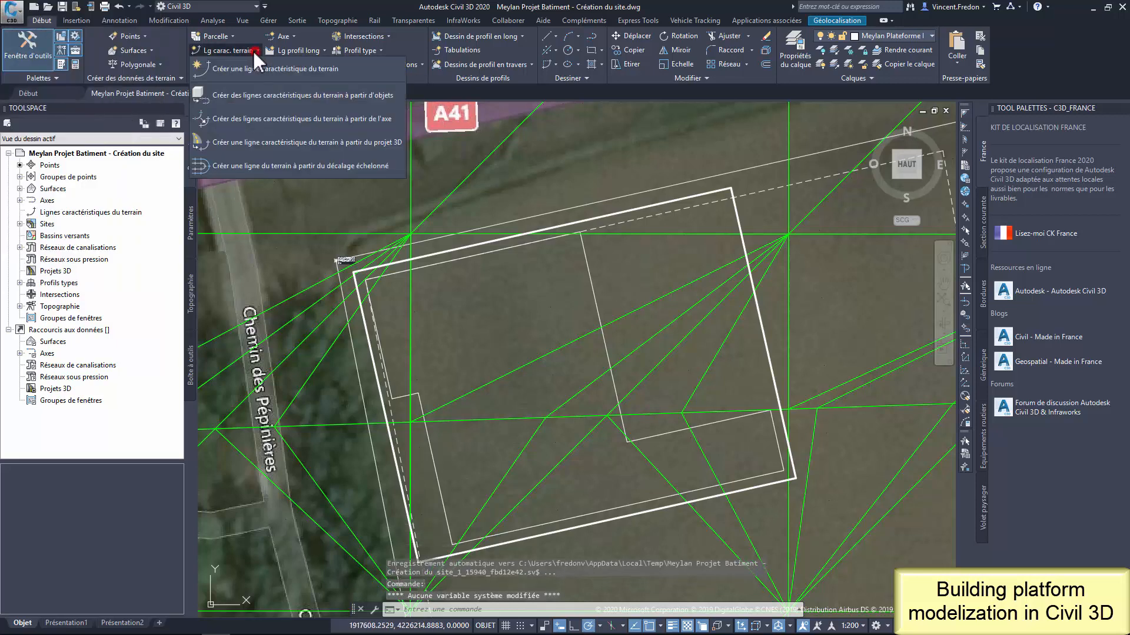
{"action": "left_click", "coordinate": [245, 94]}
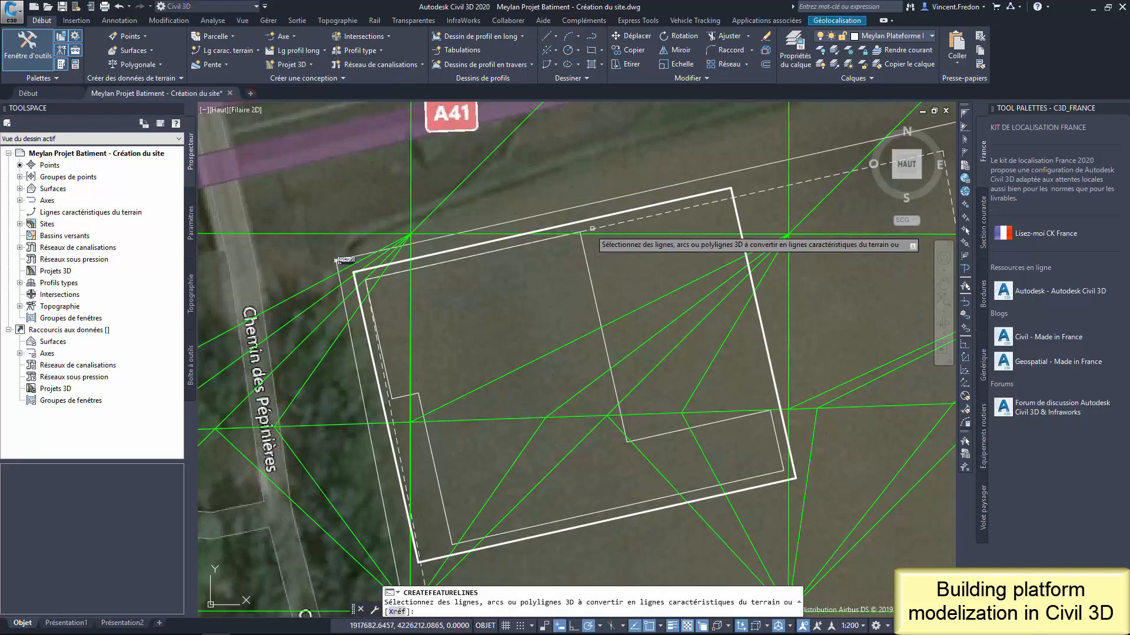
{"action": "left_click", "coordinate": [614, 212]}
{"action": "key", "text": "Return"}
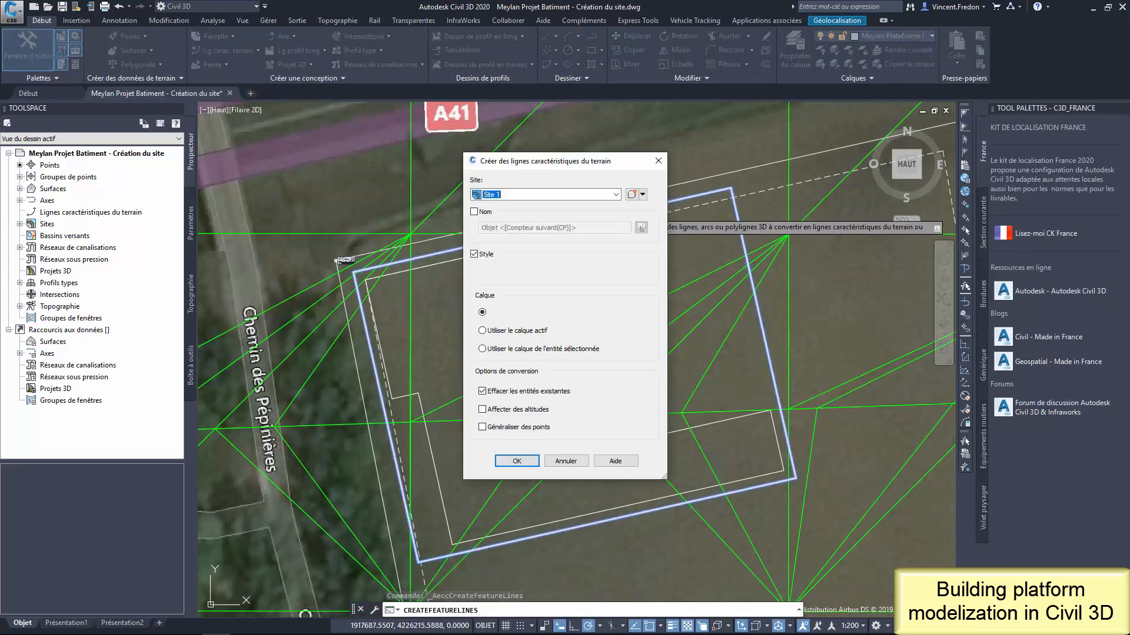
{"action": "left_click", "coordinate": [473, 212]}
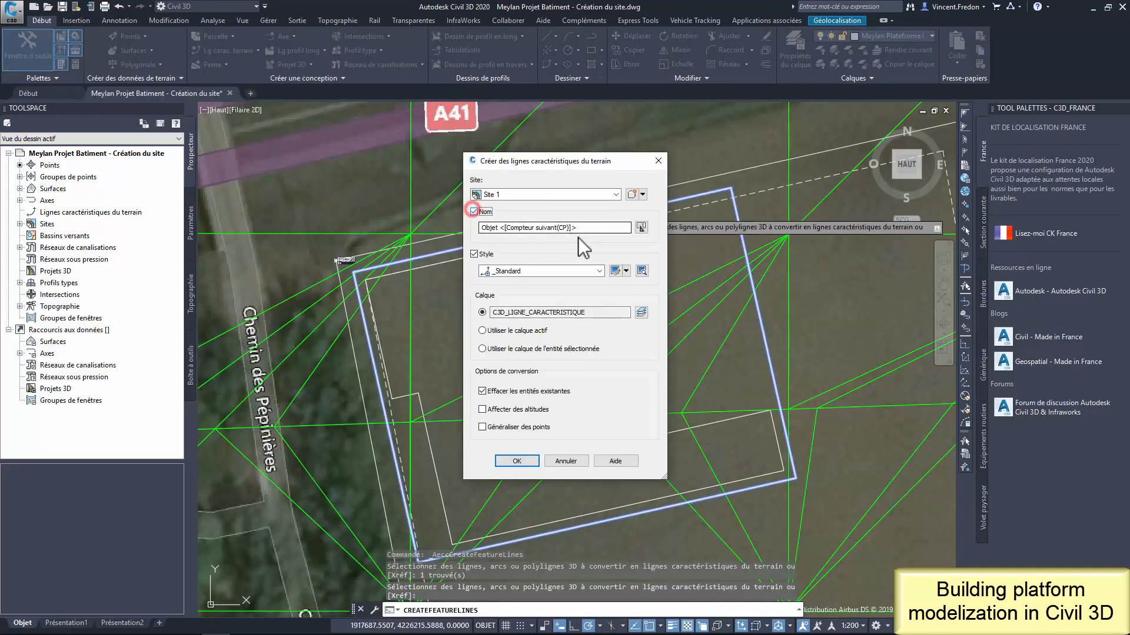
{"action": "left_click", "coordinate": [590, 227]}
{"action": "type", "text": "Plateforme Batiment"}
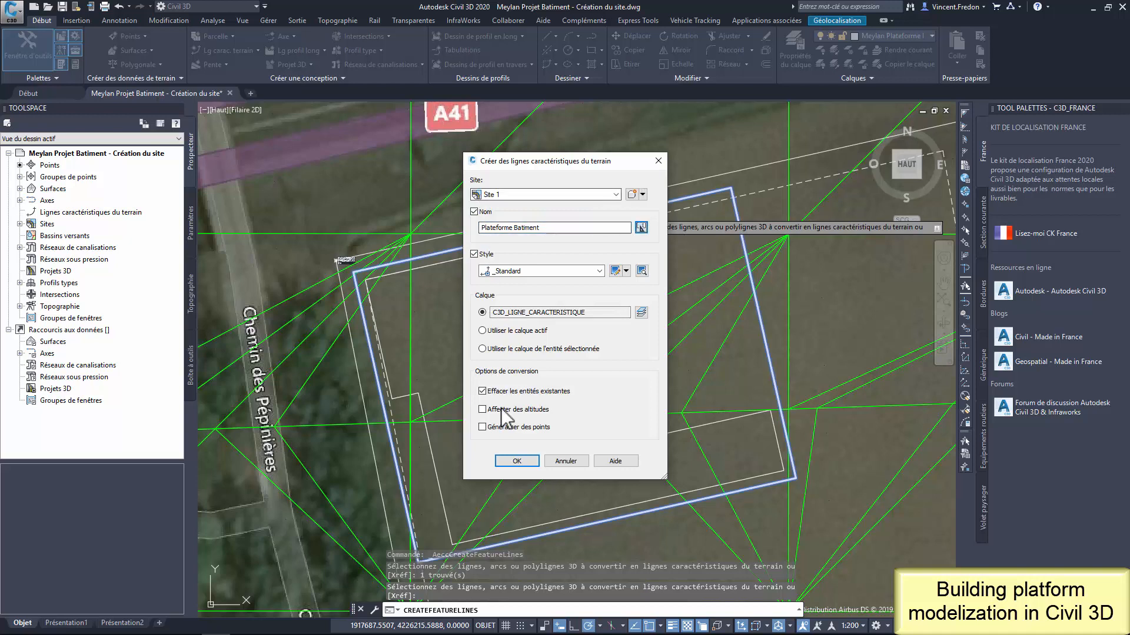
Assign a constant elevation of 214 m to the platform feature line and create it
{"action": "left_click", "coordinate": [482, 409]}
{"action": "left_click", "coordinate": [517, 460]}
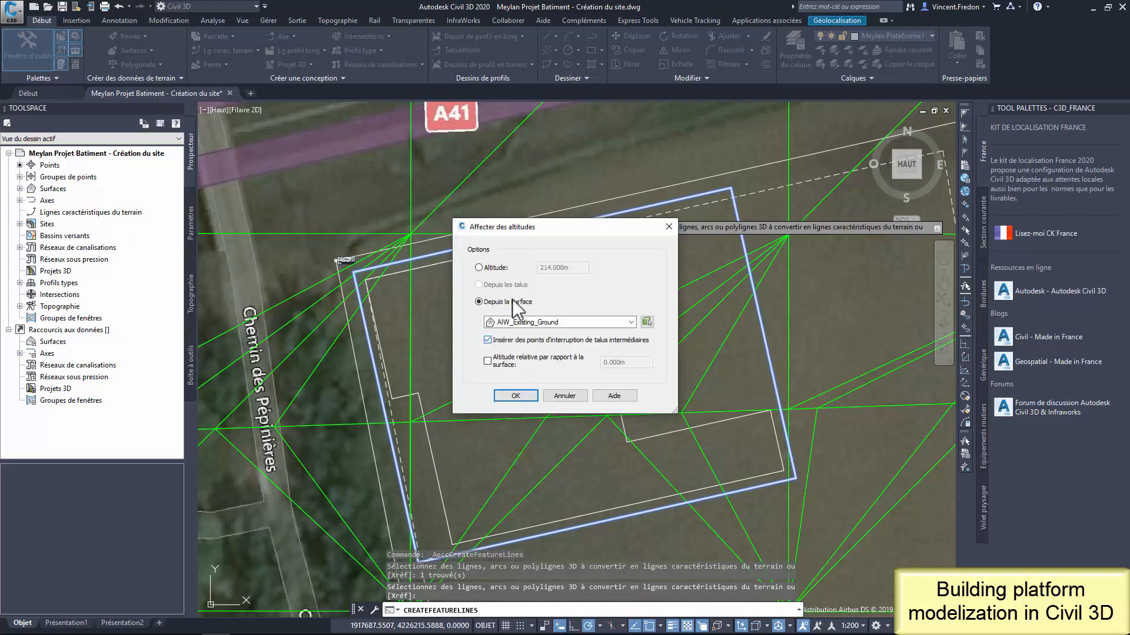
{"action": "left_click", "coordinate": [479, 268]}
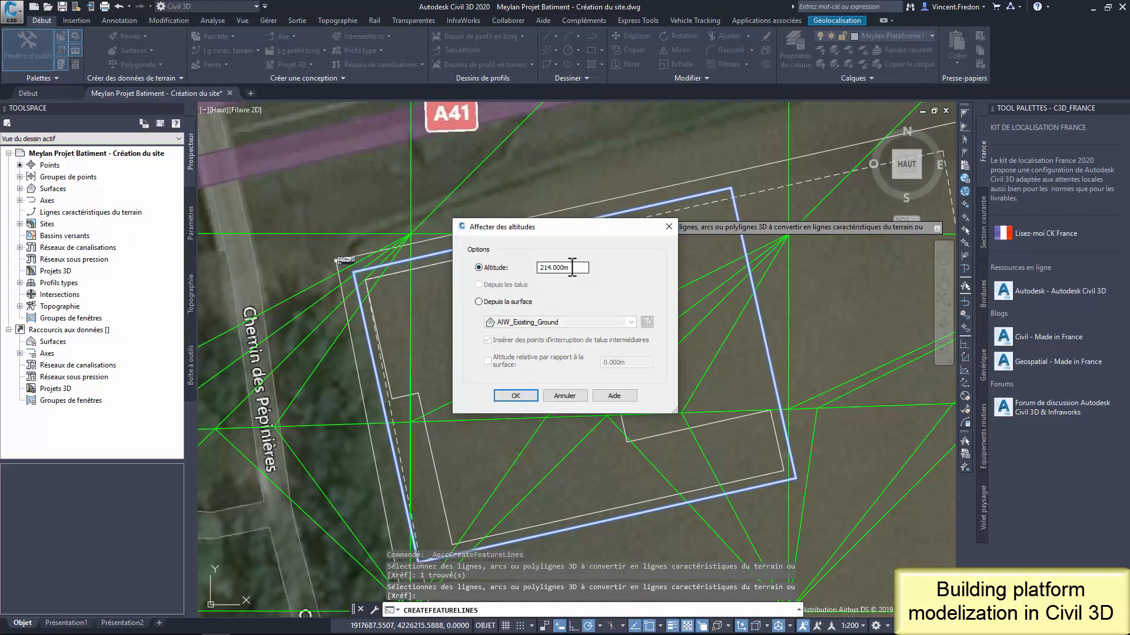
{"action": "left_click", "coordinate": [516, 395]}
{"action": "key", "text": "Escape"}
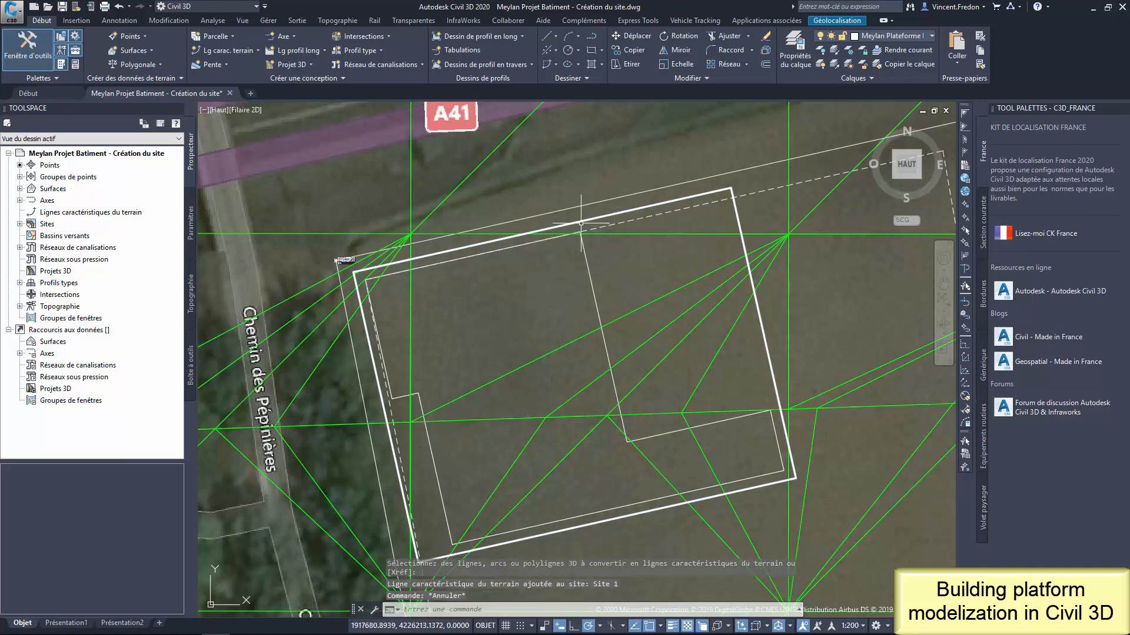
Review the vertex elevations of the Plateforme Batiment feature line in the elevation editor
{"action": "left_click", "coordinate": [582, 218]}
{"action": "left_click", "coordinate": [625, 264]}
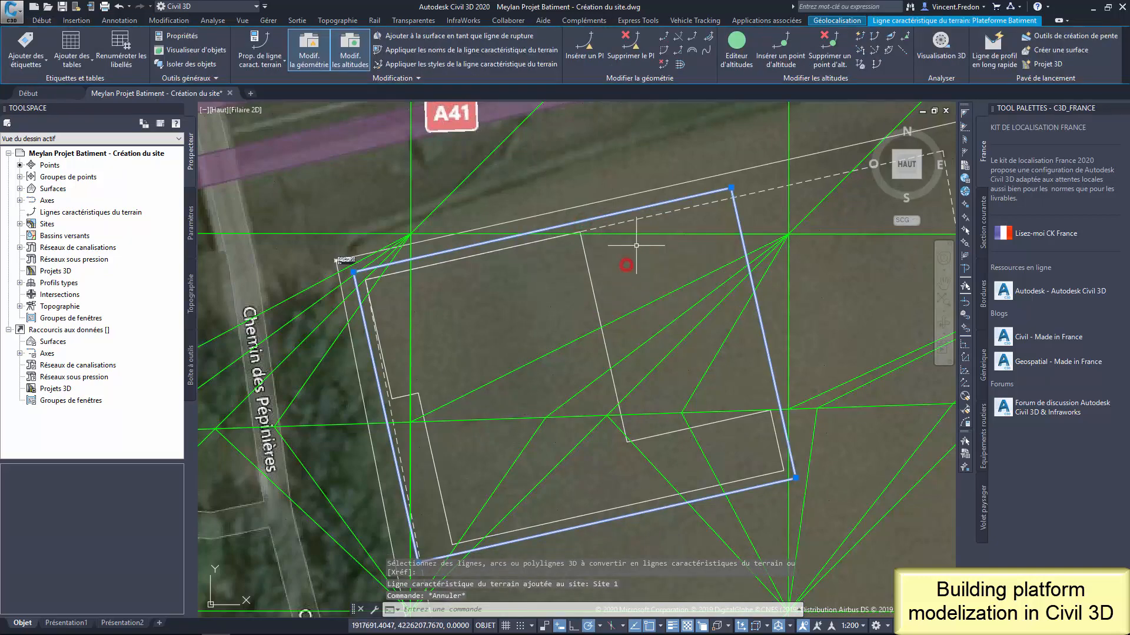
{"action": "left_click", "coordinate": [735, 54]}
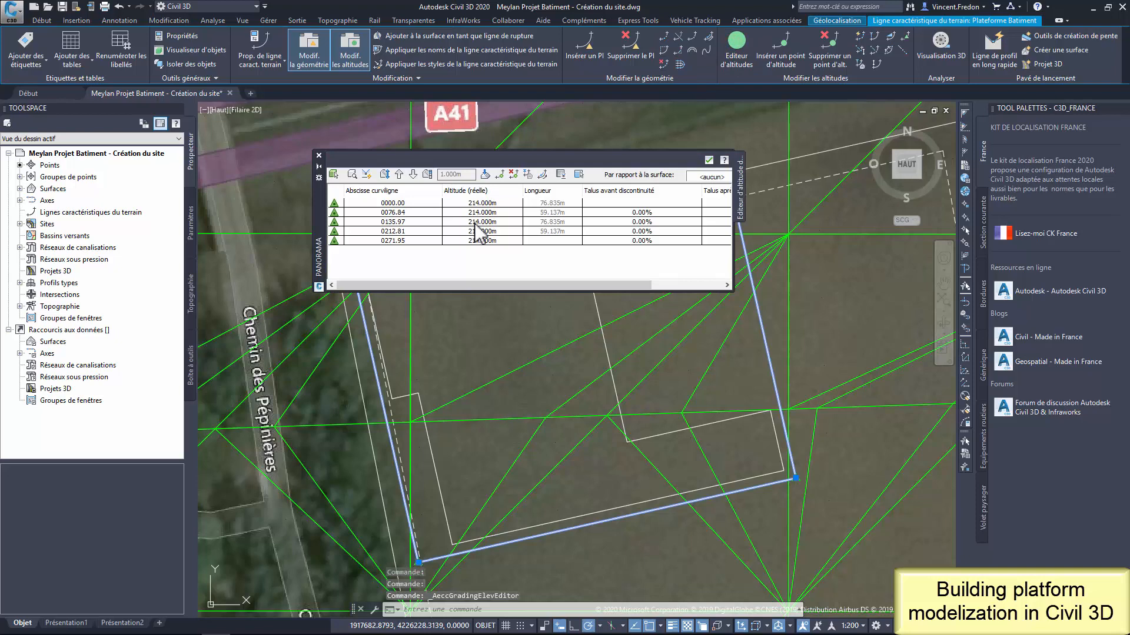
{"action": "left_click", "coordinate": [318, 155]}
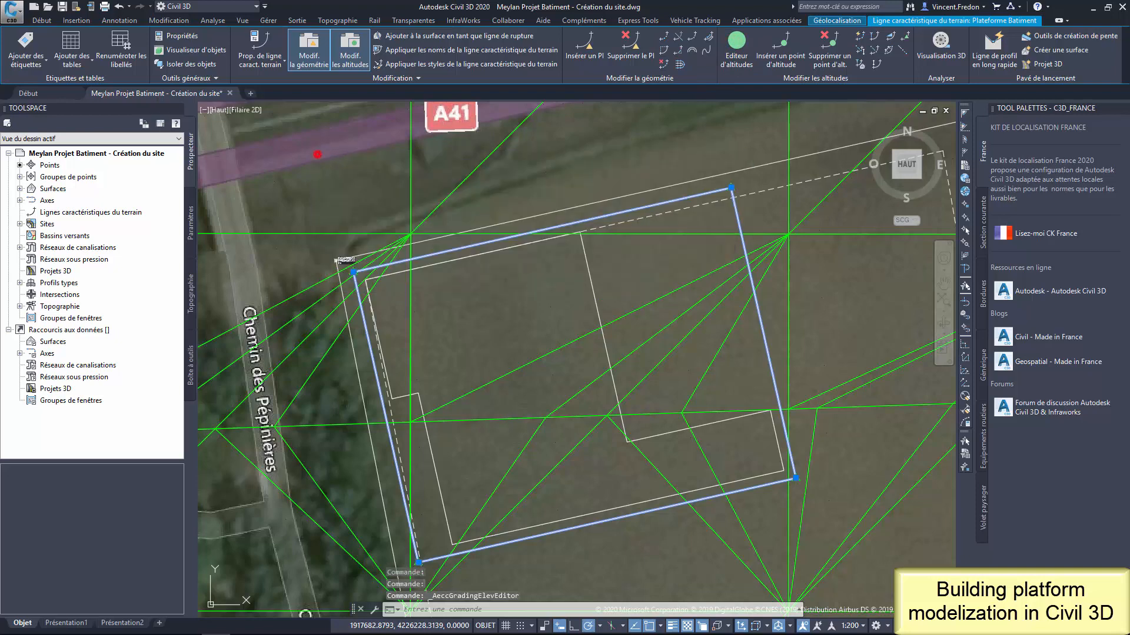
{"action": "key", "text": "Escape"}
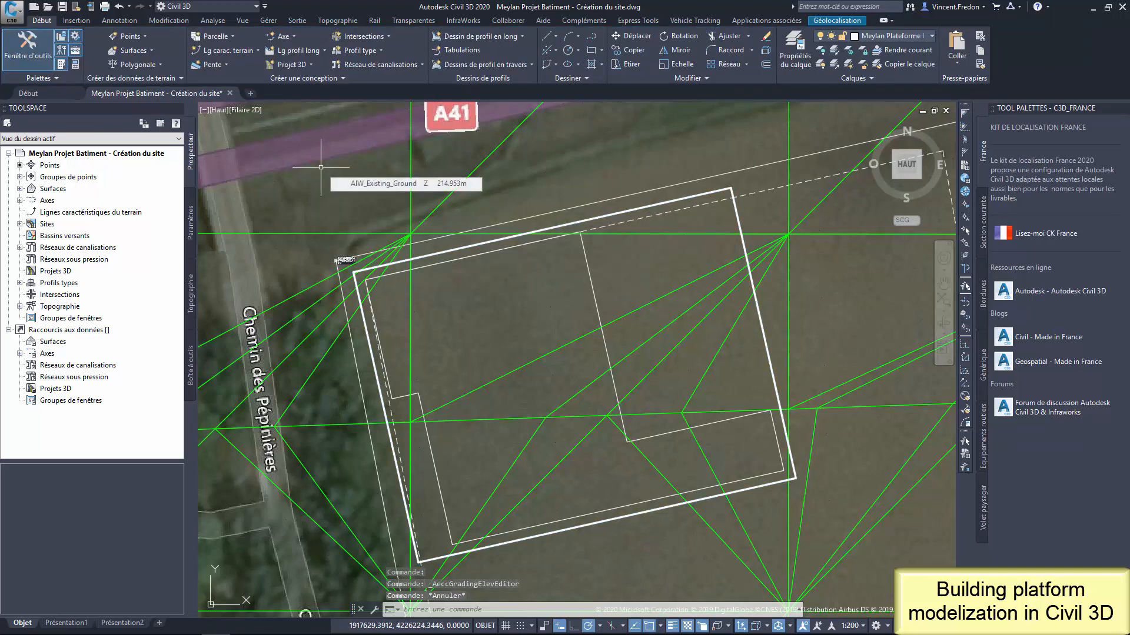
Create a grading group named Plateforme Batiment with an automatic Triangle Rouge surface and AIW_Existing_Ground as the volume base surface
{"action": "left_click", "coordinate": [226, 63]}
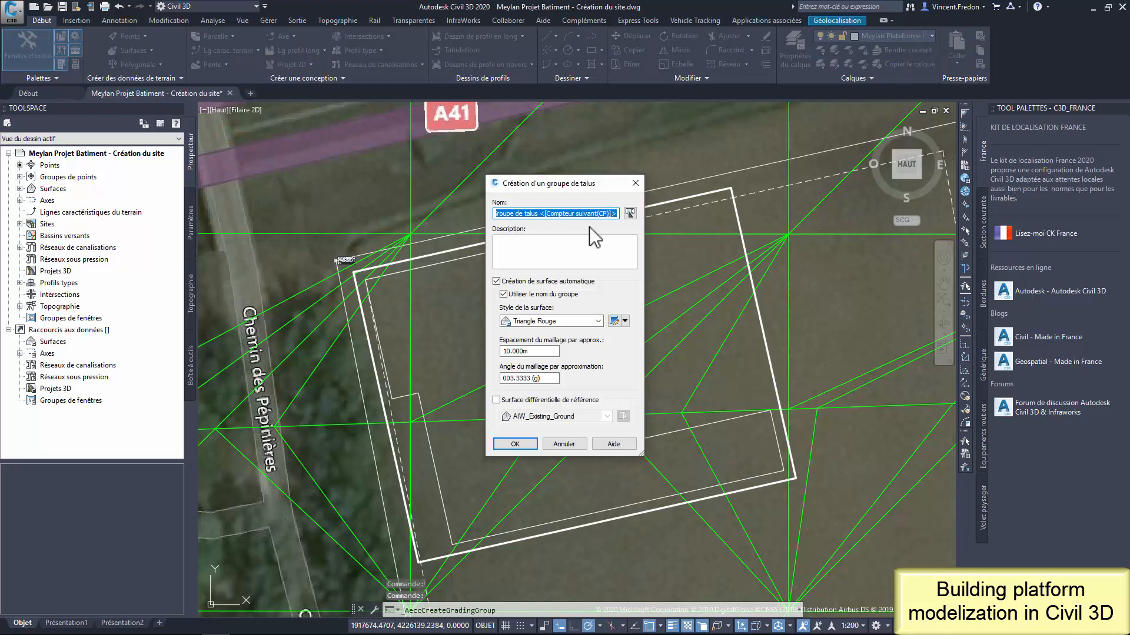
{"action": "type", "text": "Plateforme Batiment"}
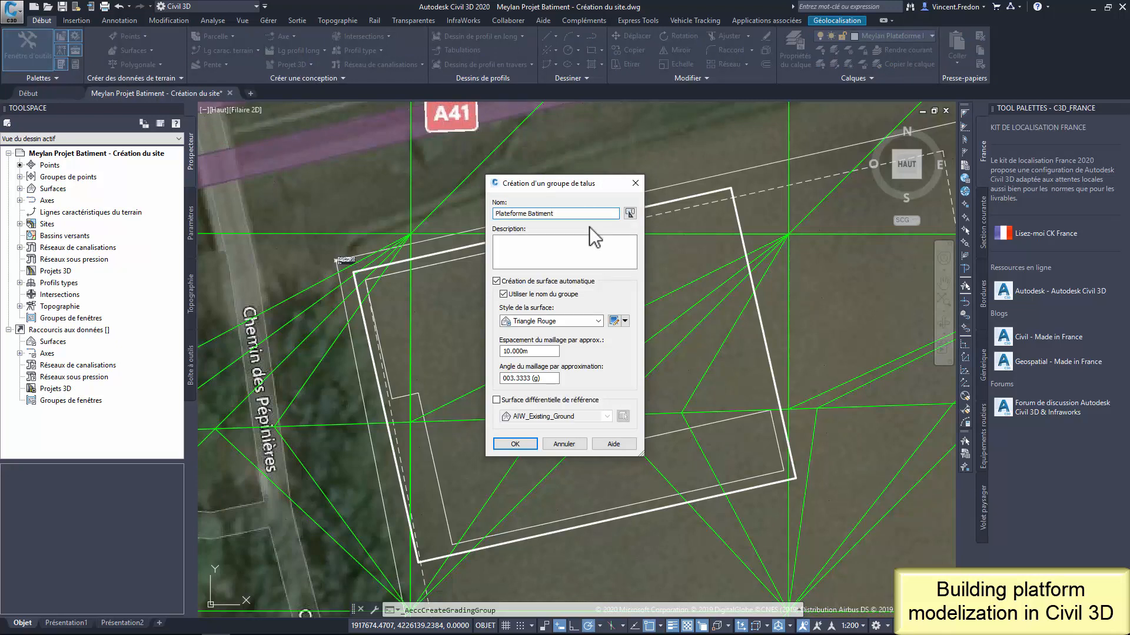
{"action": "key", "text": "Tab"}
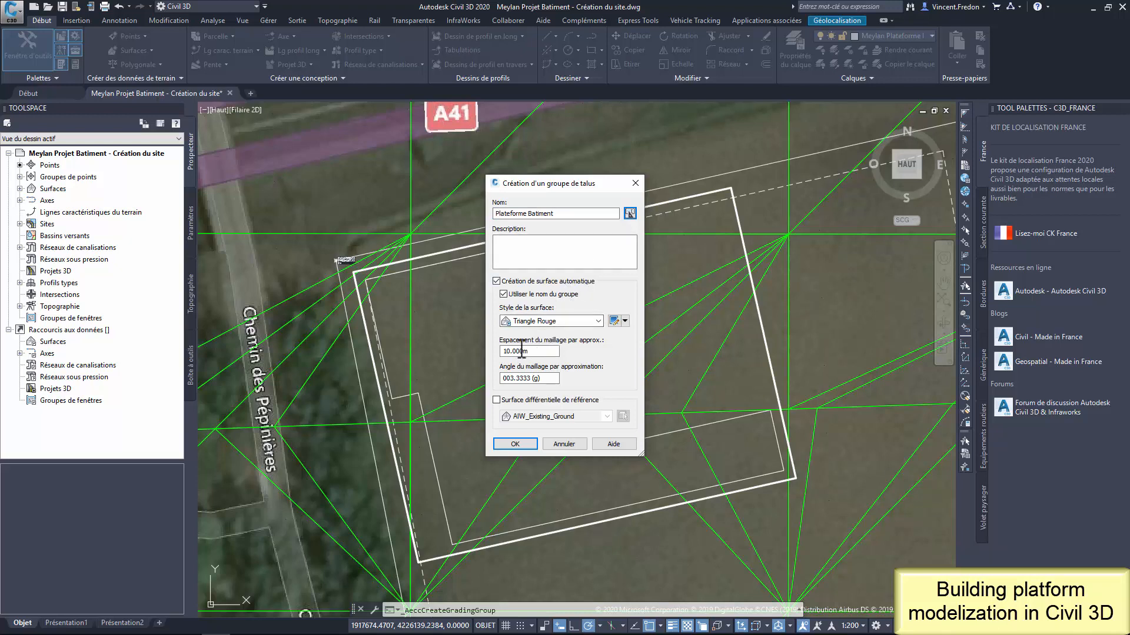
{"action": "left_click", "coordinate": [496, 401]}
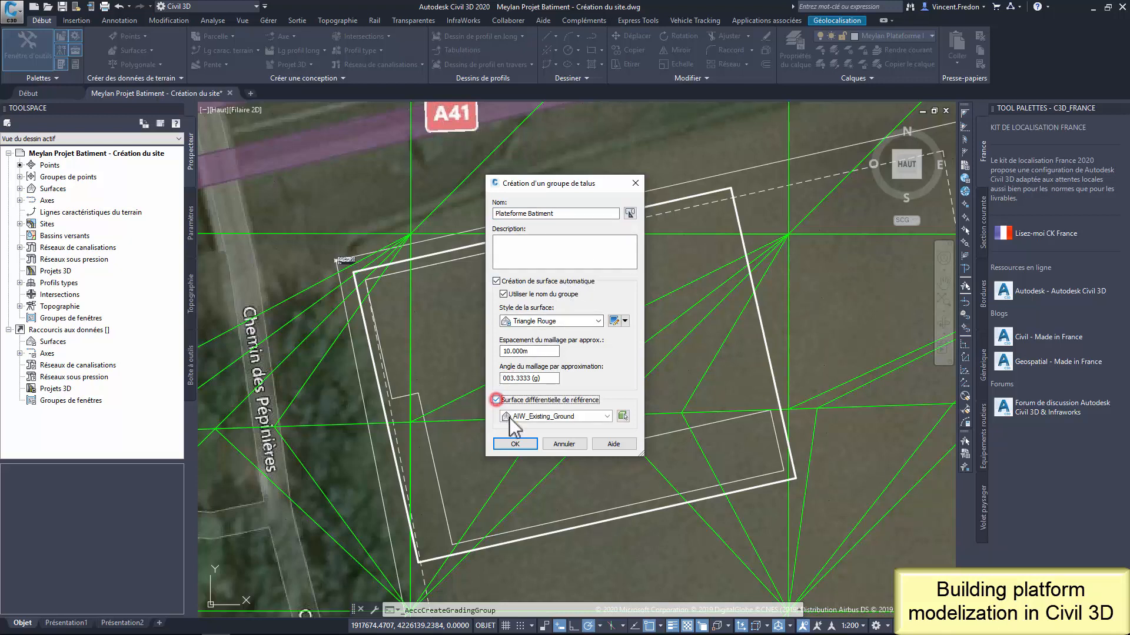
{"action": "left_click", "coordinate": [526, 445]}
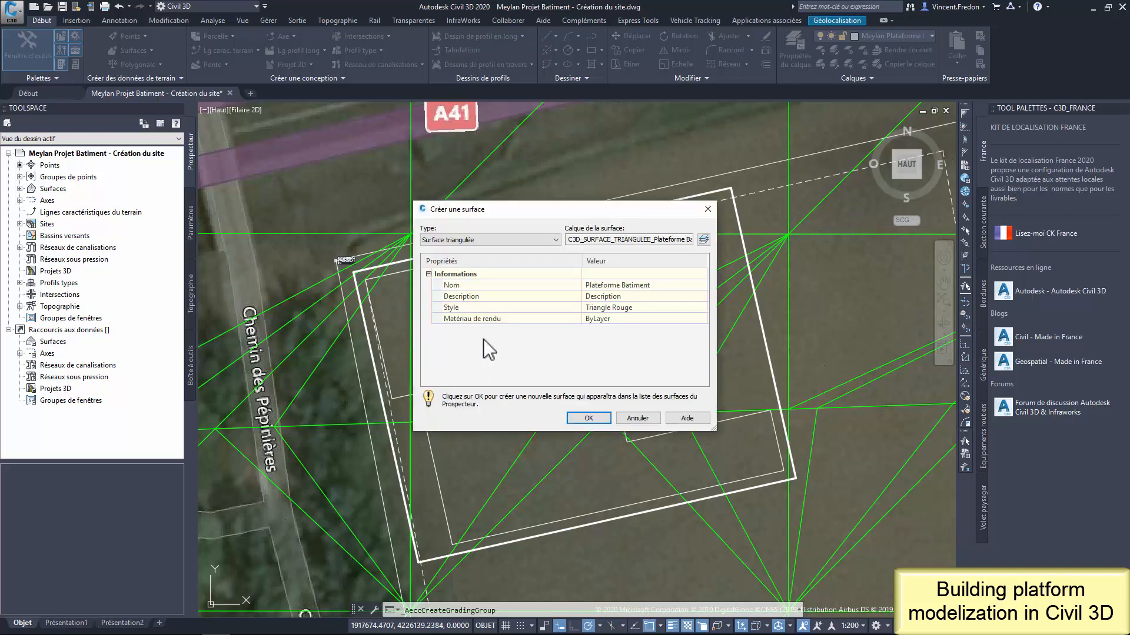
{"action": "left_click", "coordinate": [587, 418]}
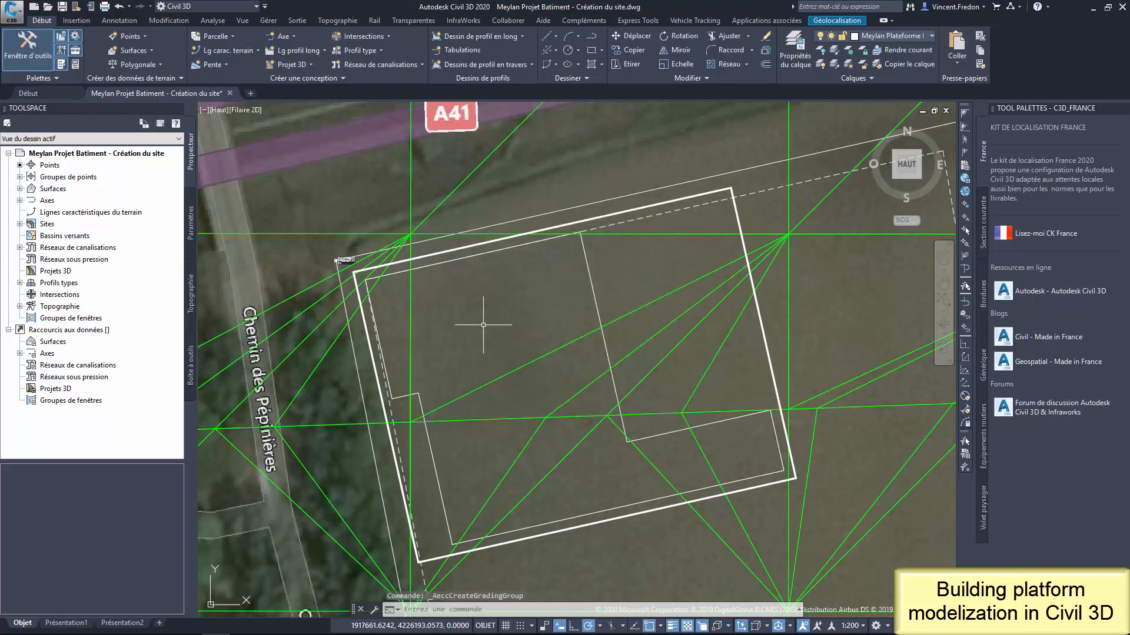
Open the grading creation tools for the Plateforme Batiment group and set the criterion to 4_Talus DR 3-2 @ Surface
{"action": "left_click", "coordinate": [226, 64]}
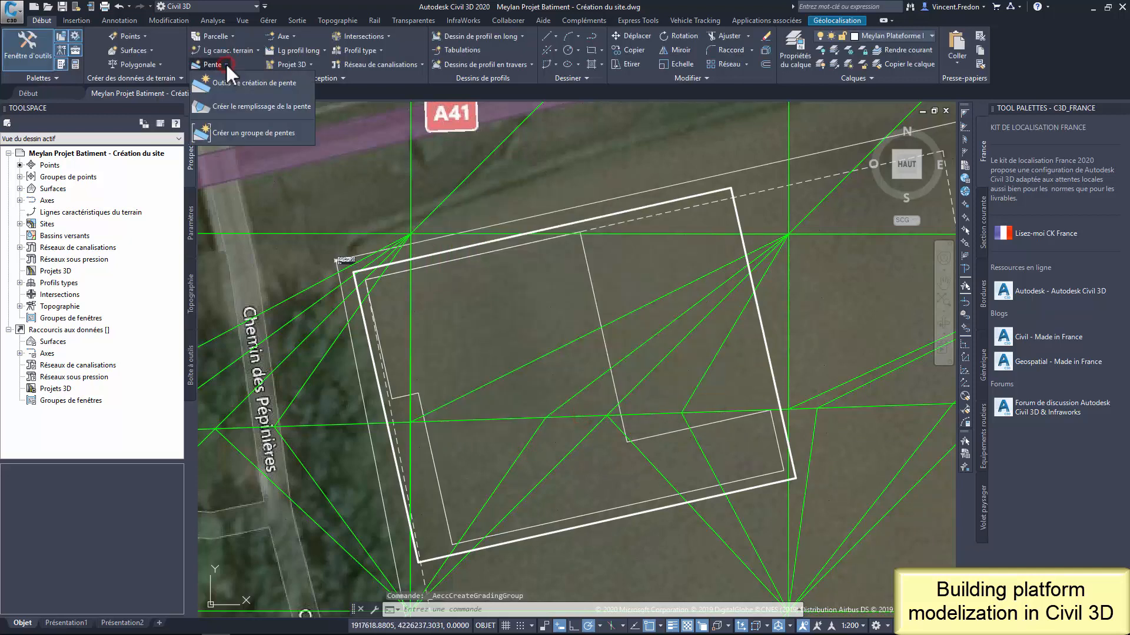
{"action": "left_click", "coordinate": [228, 82]}
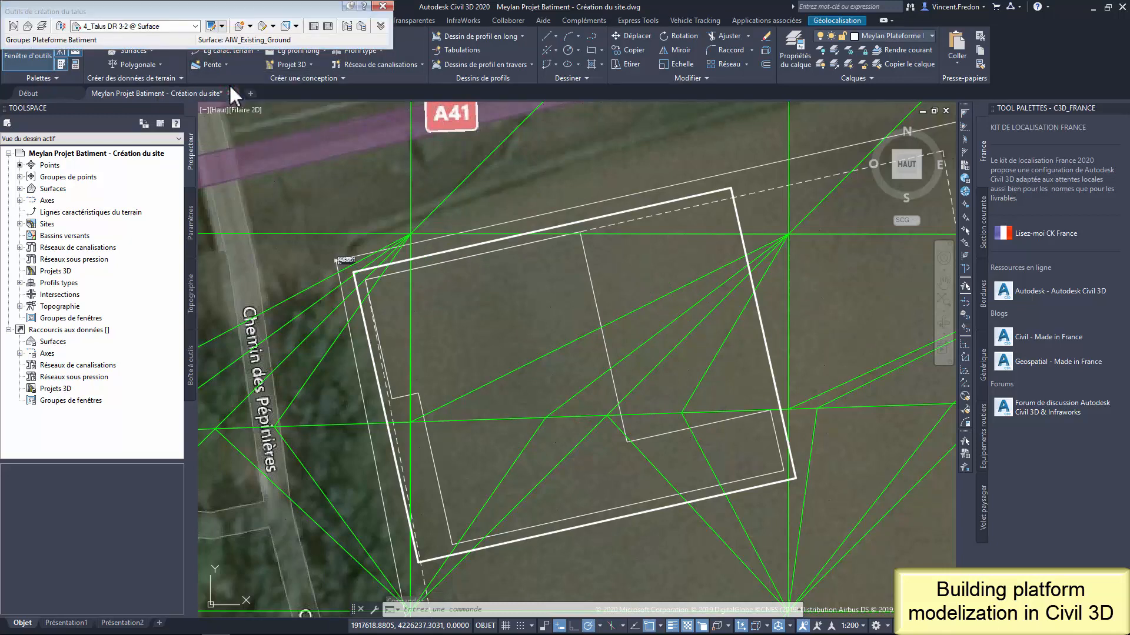
{"action": "left_click_drag", "start_coordinate": [246, 10], "coordinate": [614, 160]}
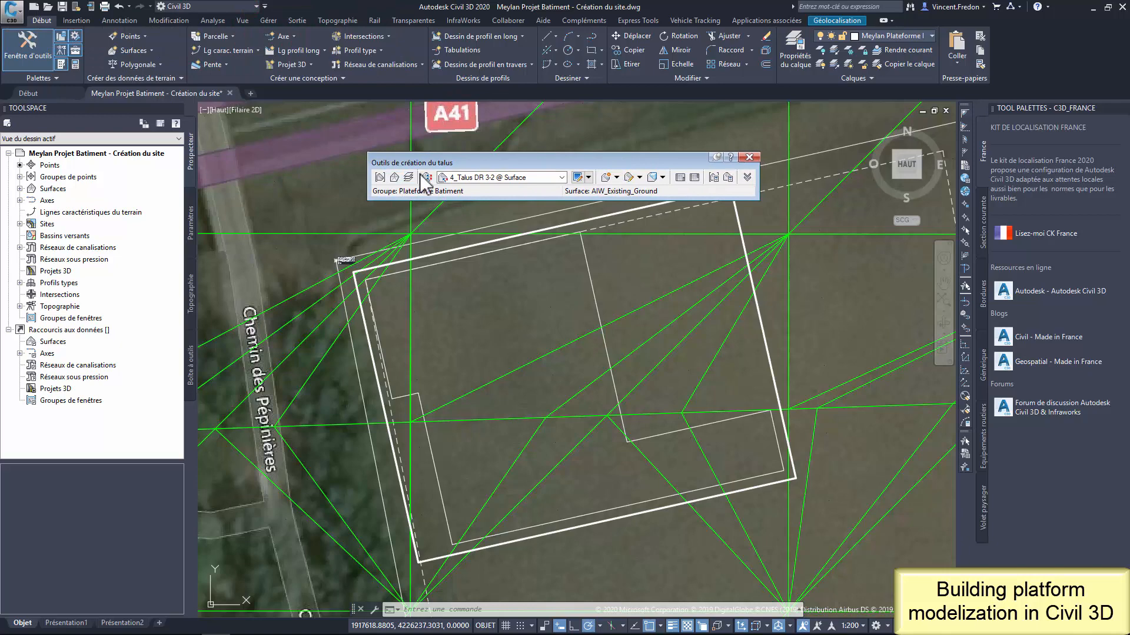
{"action": "left_click", "coordinate": [562, 179]}
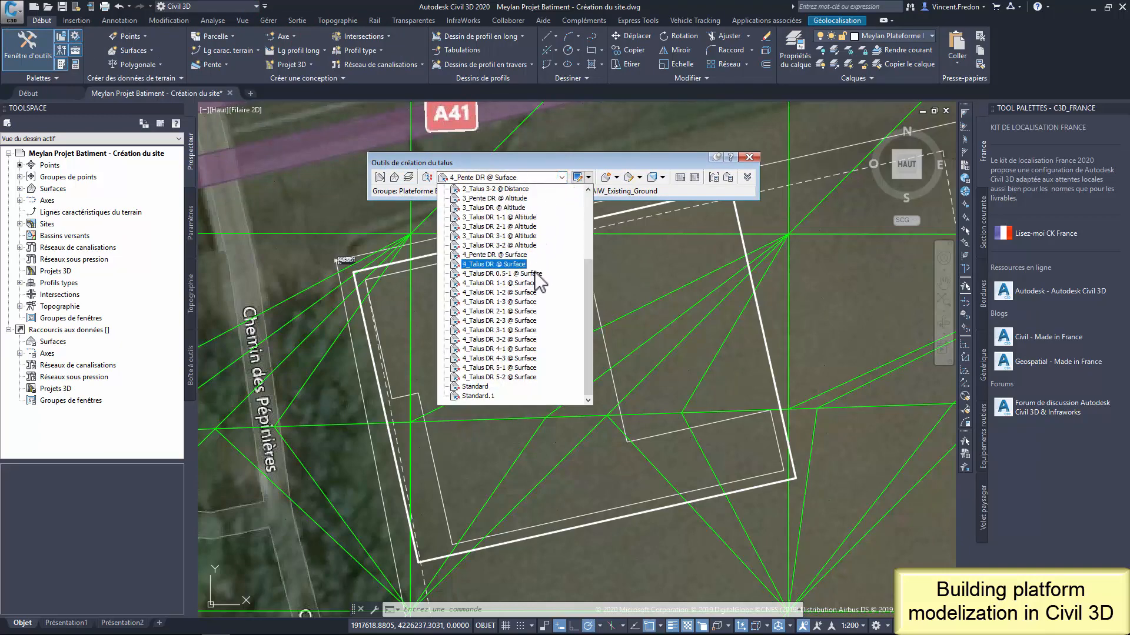
{"action": "left_click", "coordinate": [524, 340]}
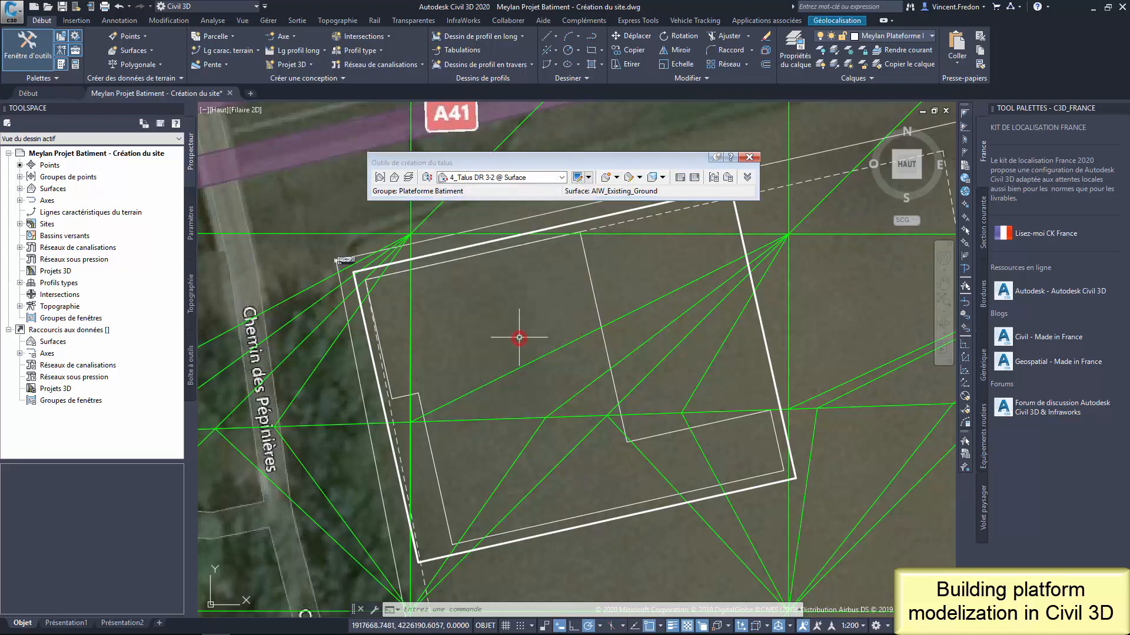
Create the grading from the platform feature line to AIW_Existing_Ground along its whole length, accepting the default cut and fill slopes
{"action": "left_click", "coordinate": [615, 178]}
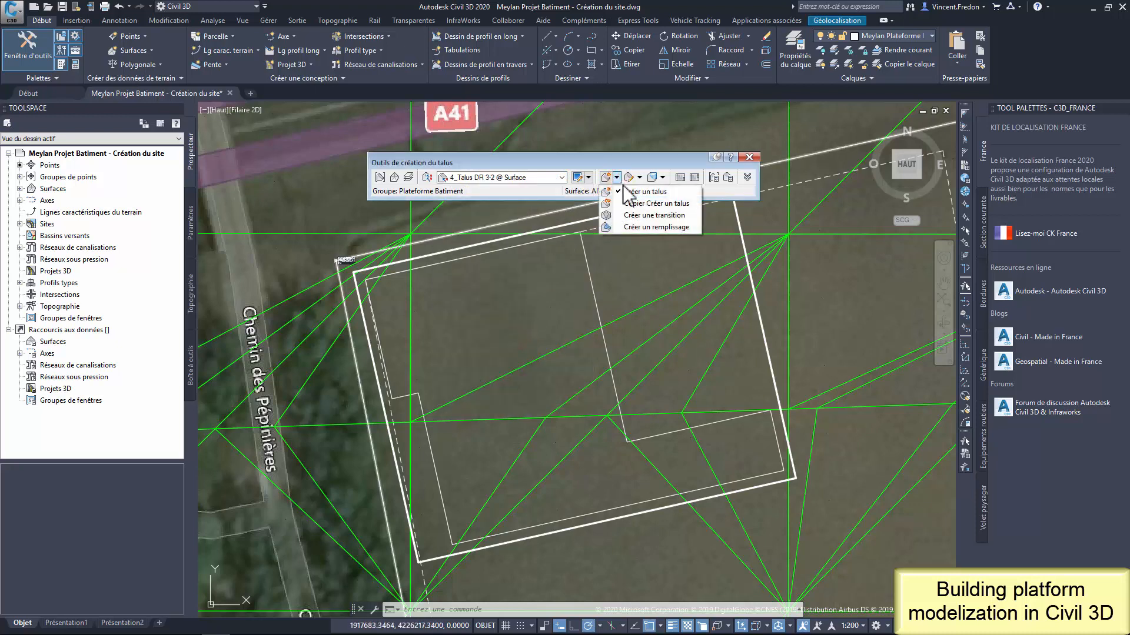
{"action": "left_click", "coordinate": [623, 192]}
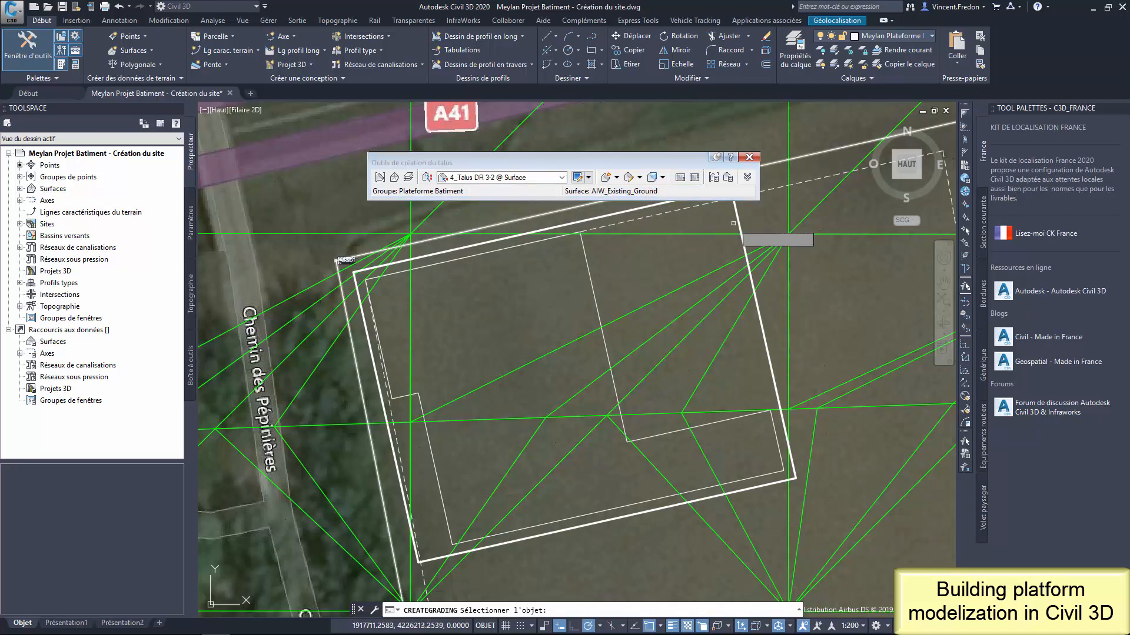
{"action": "left_click", "coordinate": [738, 223]}
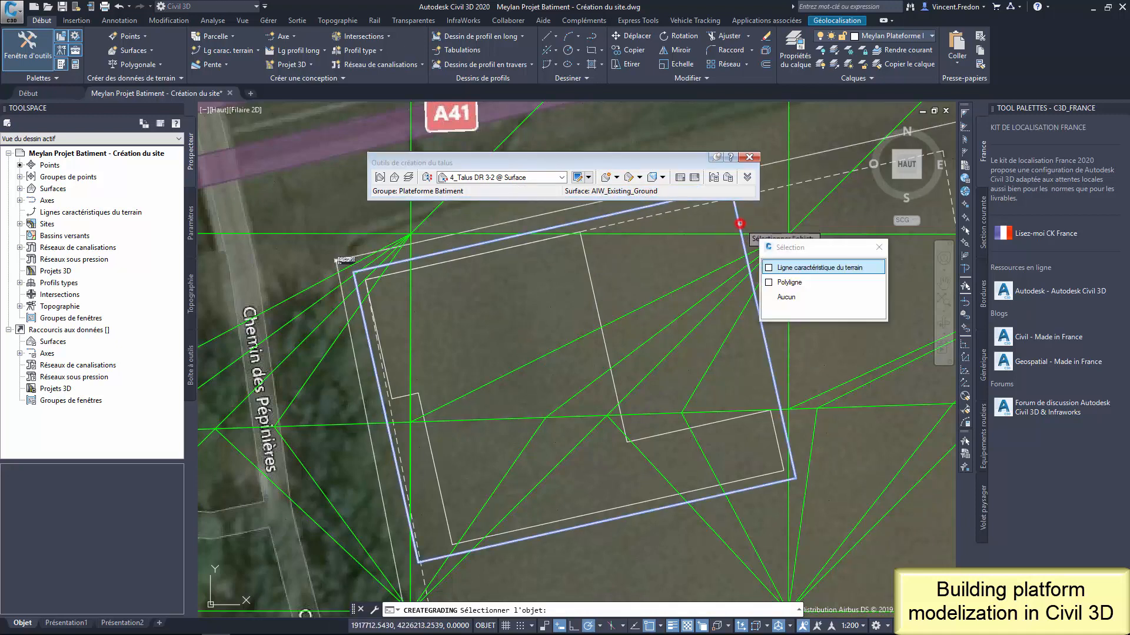
{"action": "left_click", "coordinate": [796, 268]}
{"action": "left_click", "coordinate": [810, 272]}
{"action": "key", "text": "Return"}
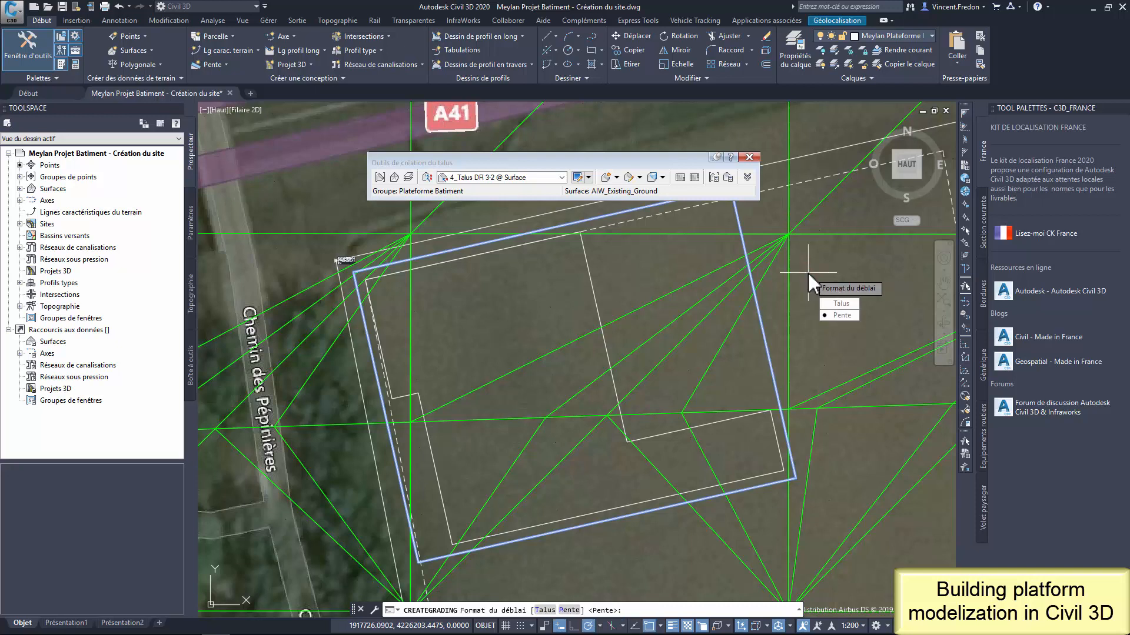
{"action": "key", "text": "Return"}
{"action": "key", "text": "Return"}
{"action": "key", "text": "Return"}
{"action": "key", "text": "Return"}
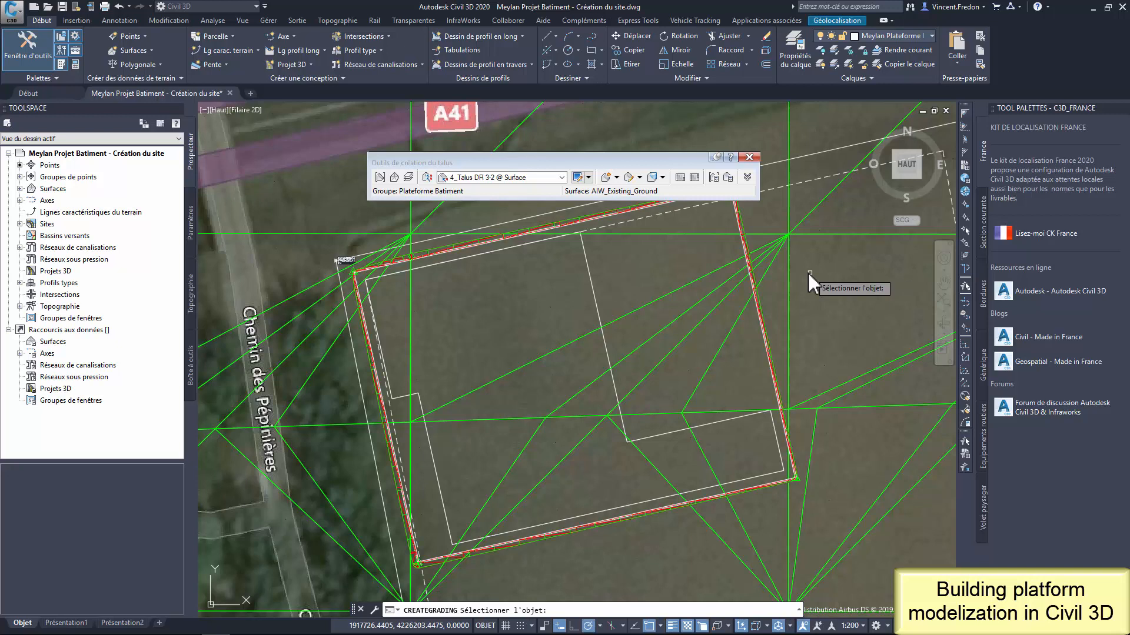
Create a grading infill inside the platform outline and close the grading creation tools
{"action": "left_click", "coordinate": [617, 178]}
{"action": "left_click", "coordinate": [633, 223]}
{"action": "left_click", "coordinate": [559, 304]}
{"action": "key", "text": "Return"}
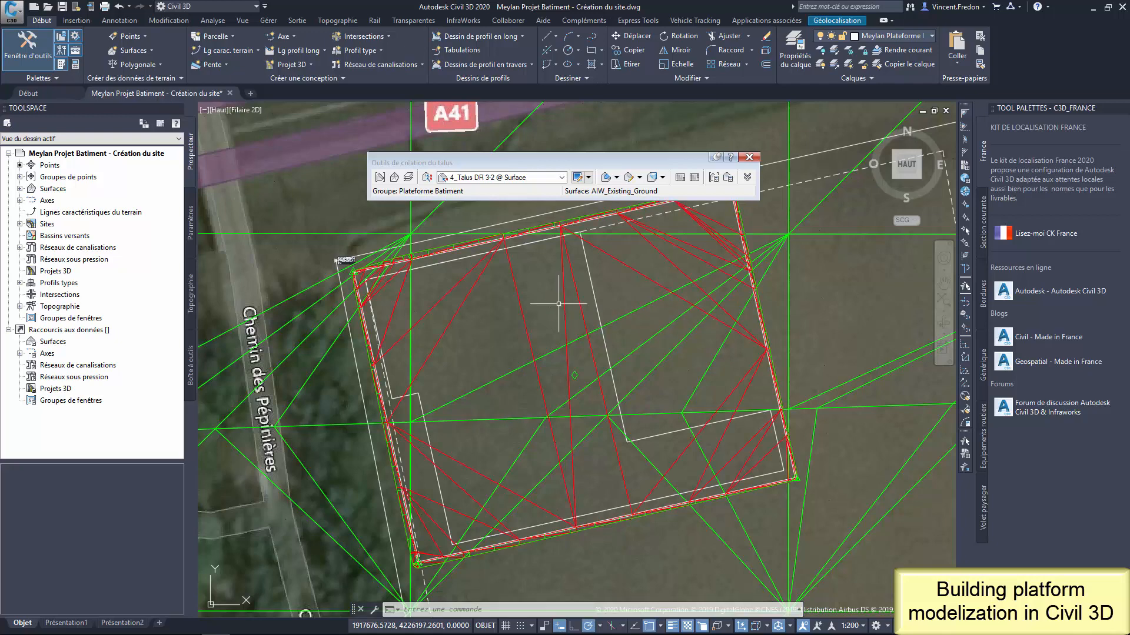
{"action": "left_click", "coordinate": [748, 157]}
Inspect the Plateforme Batiment surface in 3D in the object viewer
{"action": "left_click", "coordinate": [671, 261]}
{"action": "right_click", "coordinate": [657, 271]}
{"action": "left_click", "coordinate": [683, 433]}
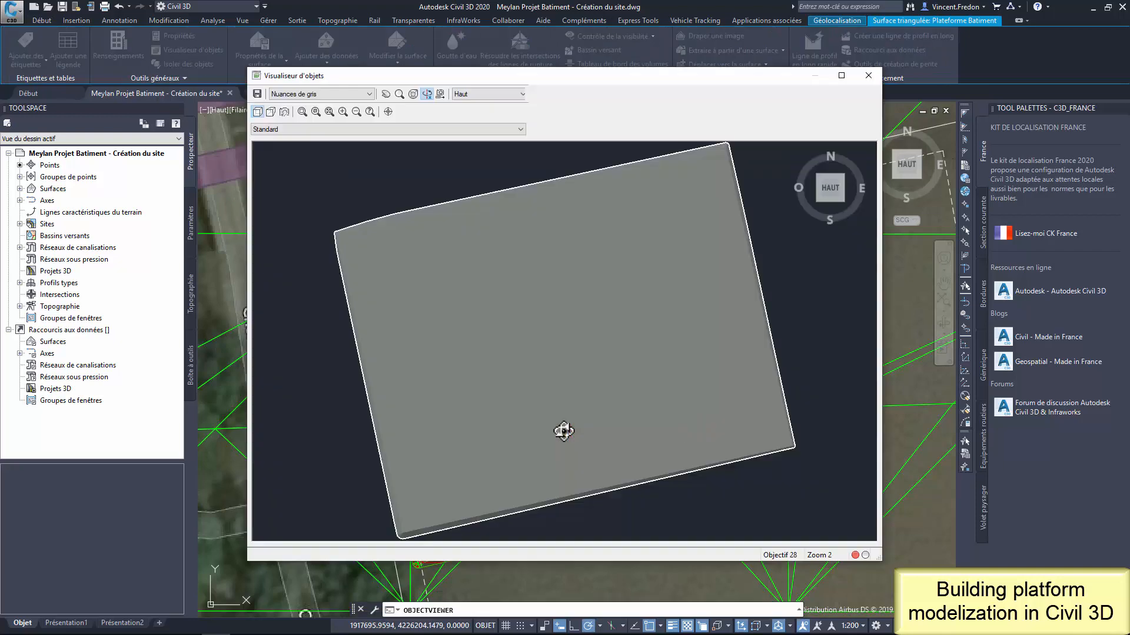
{"action": "left_click_drag", "start_coordinate": [540, 469], "coordinate": [633, 449]}
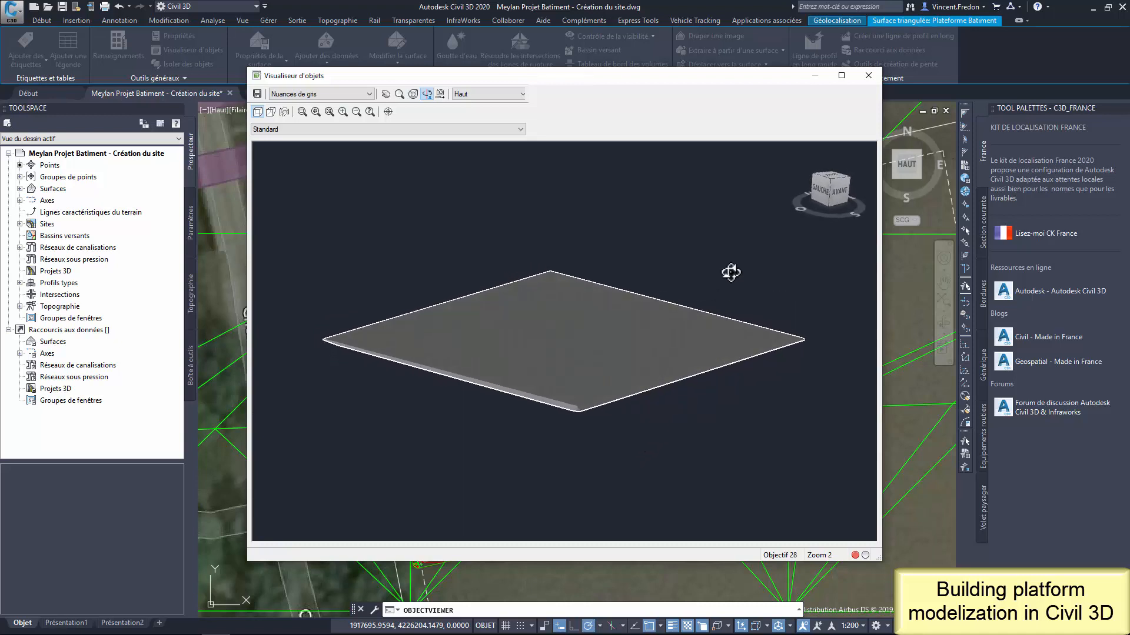
{"action": "left_click", "coordinate": [867, 77]}
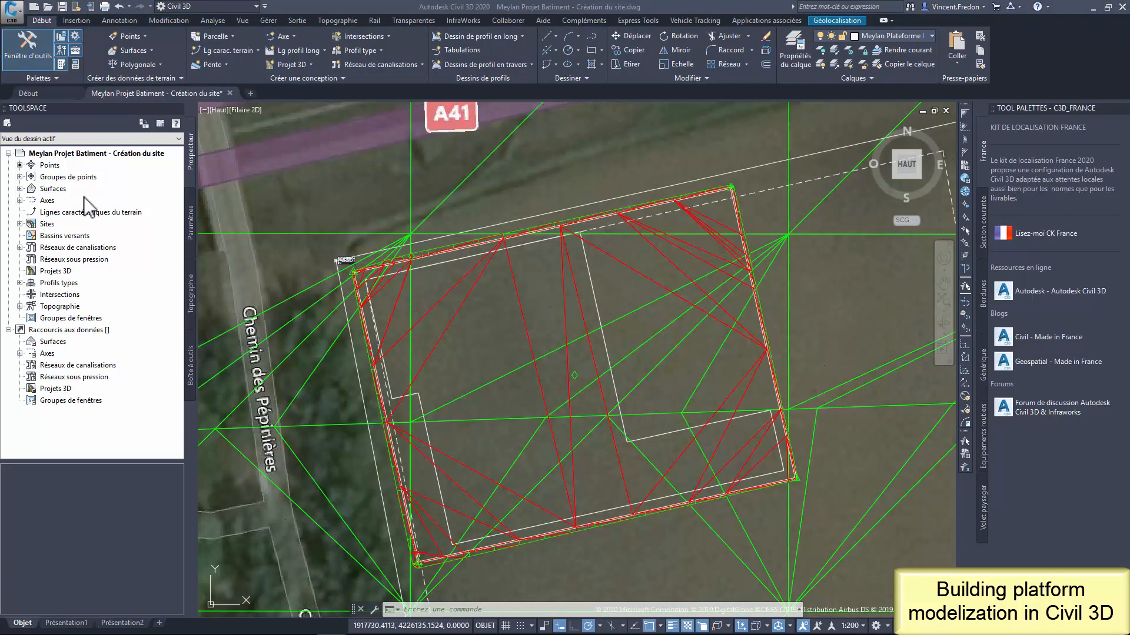
Create a new triangulated surface named Topo site + plateforme
{"action": "left_click", "coordinate": [19, 189]}
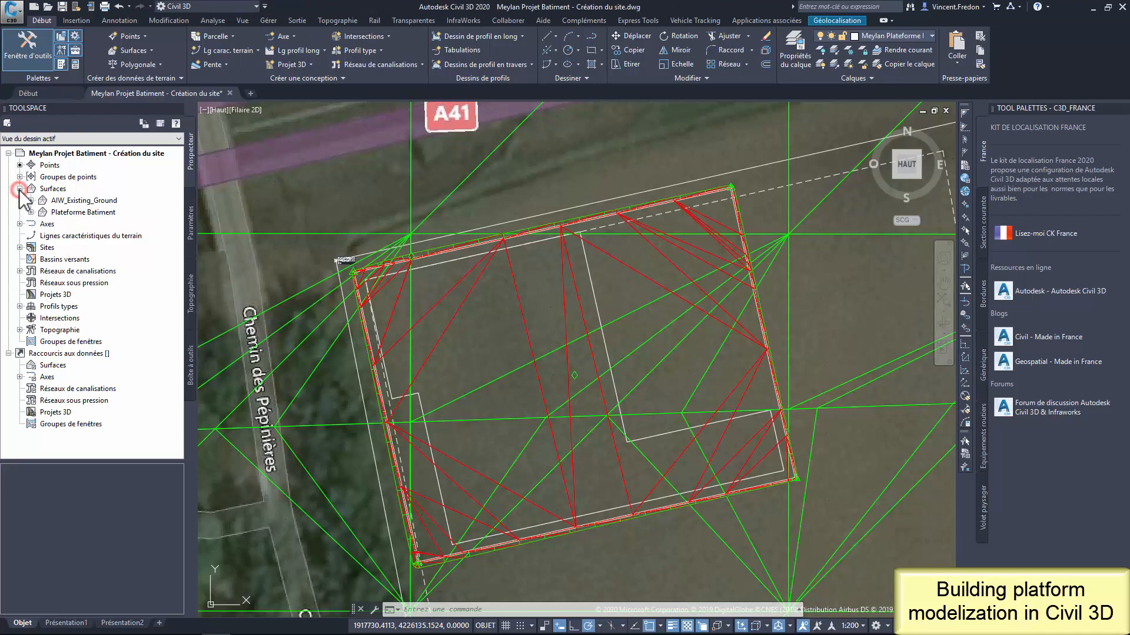
{"action": "right_click", "coordinate": [54, 190]}
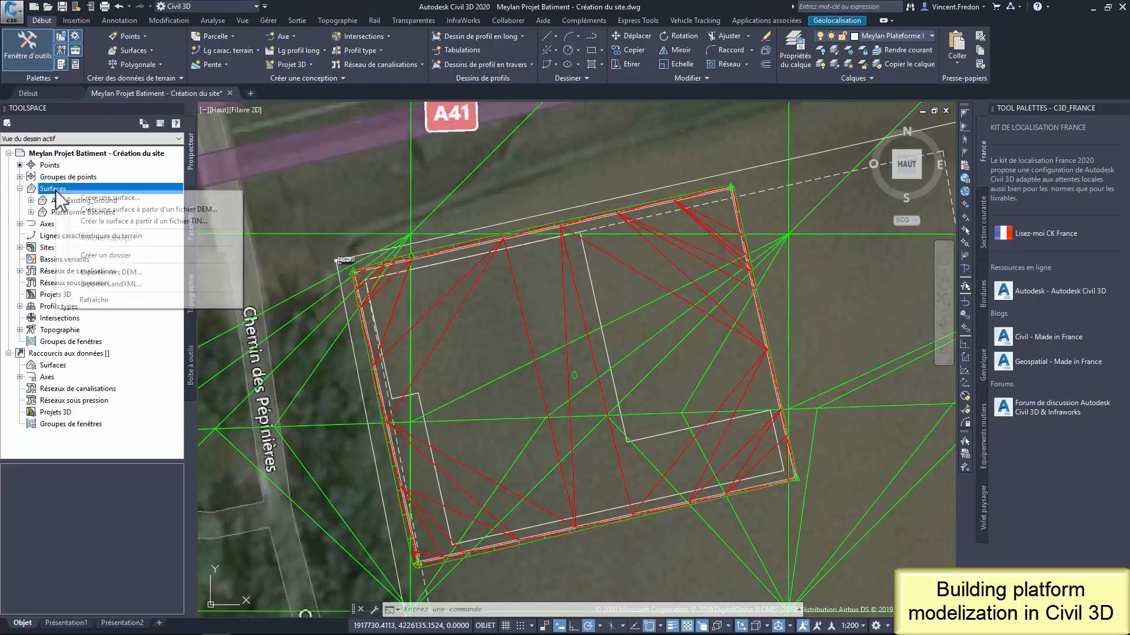
{"action": "left_click", "coordinate": [90, 196]}
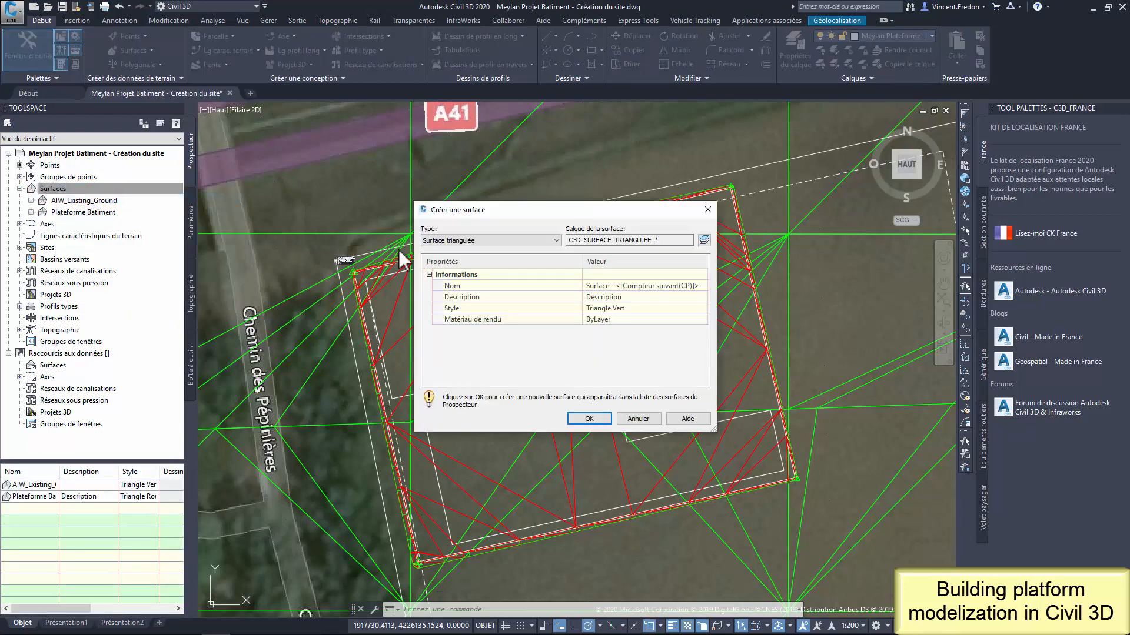
{"action": "left_click", "coordinate": [604, 286]}
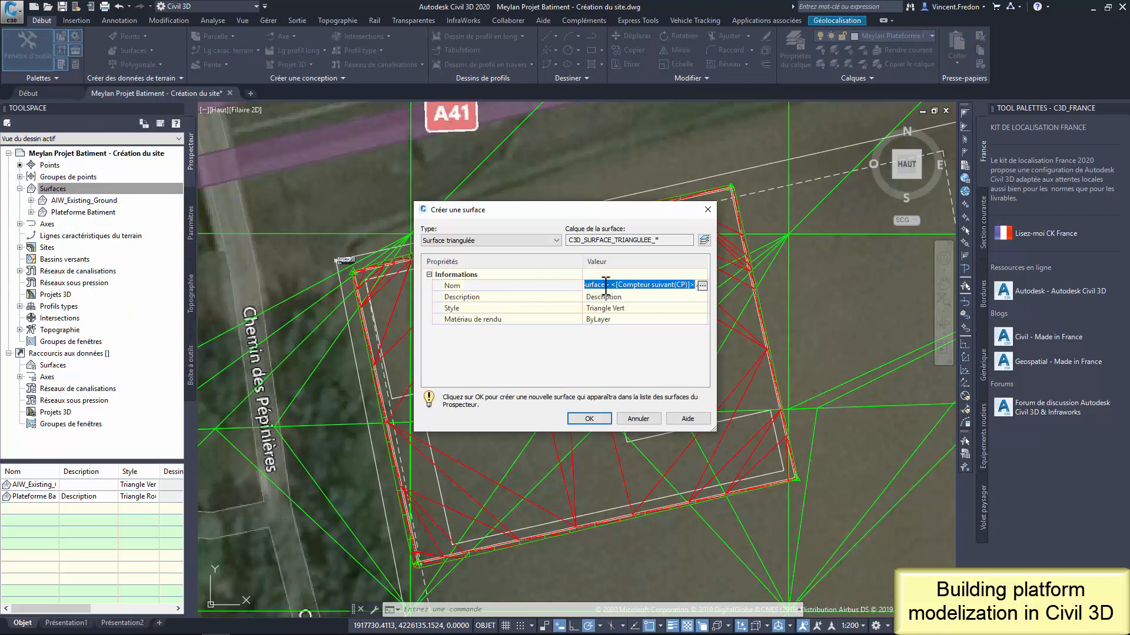
{"action": "type", "text": "Topo site + plateforme"}
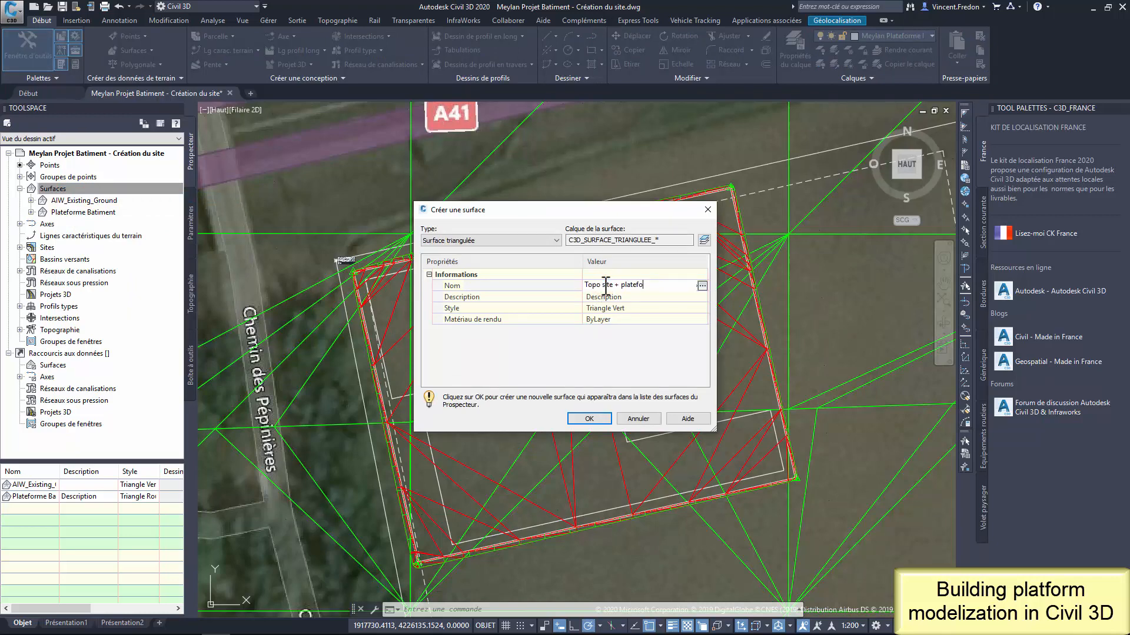
{"action": "left_click", "coordinate": [589, 419]}
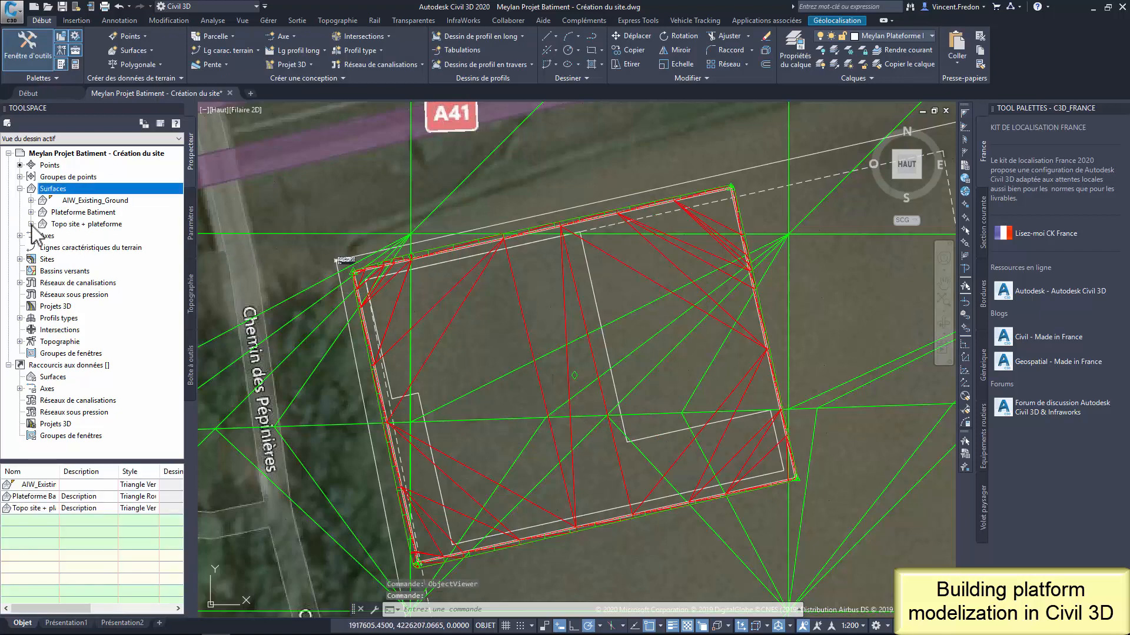
Paste the AIW_Existing_Ground surface and then the Plateforme Batiment surface into Topo site + plateforme
{"action": "left_click", "coordinate": [31, 224]}
{"action": "left_click", "coordinate": [43, 259]}
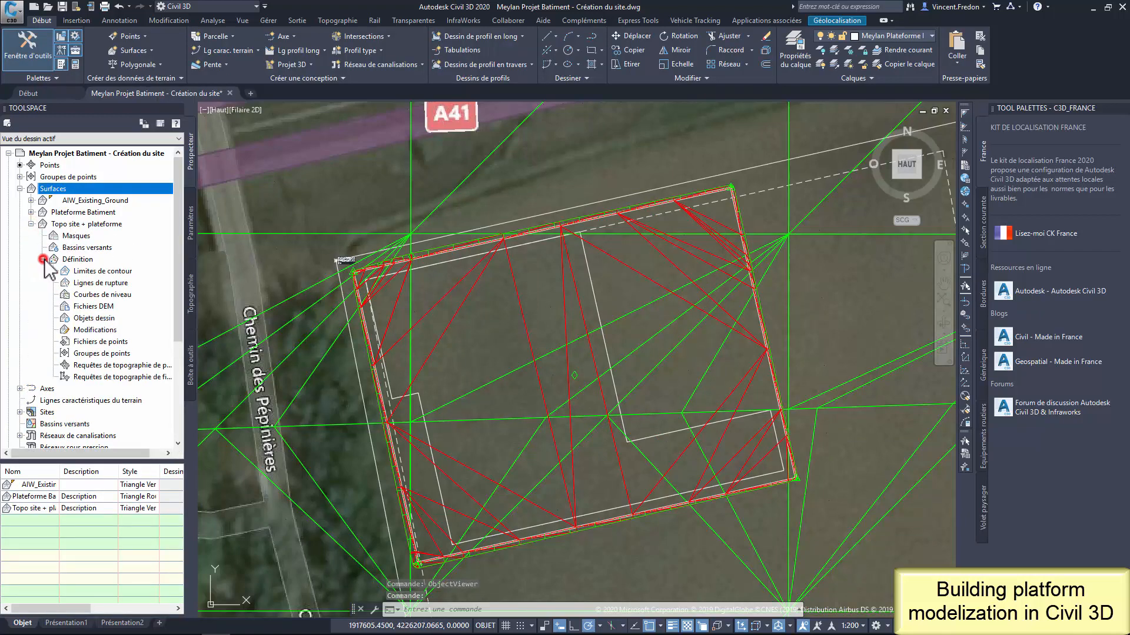
{"action": "right_click", "coordinate": [89, 331]}
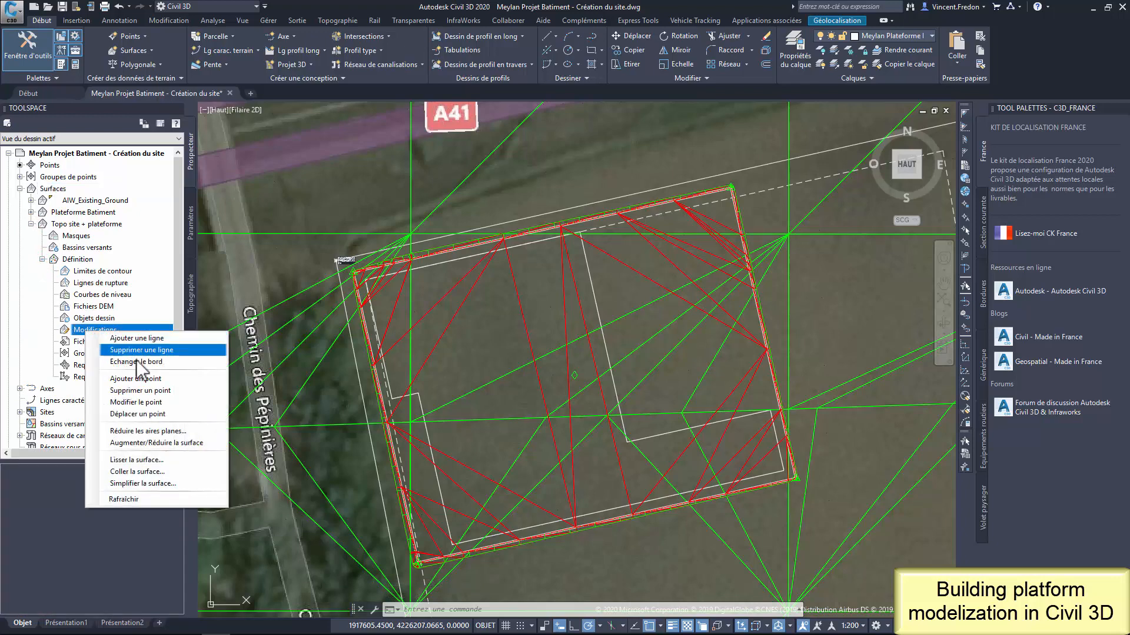
{"action": "left_click", "coordinate": [130, 471]}
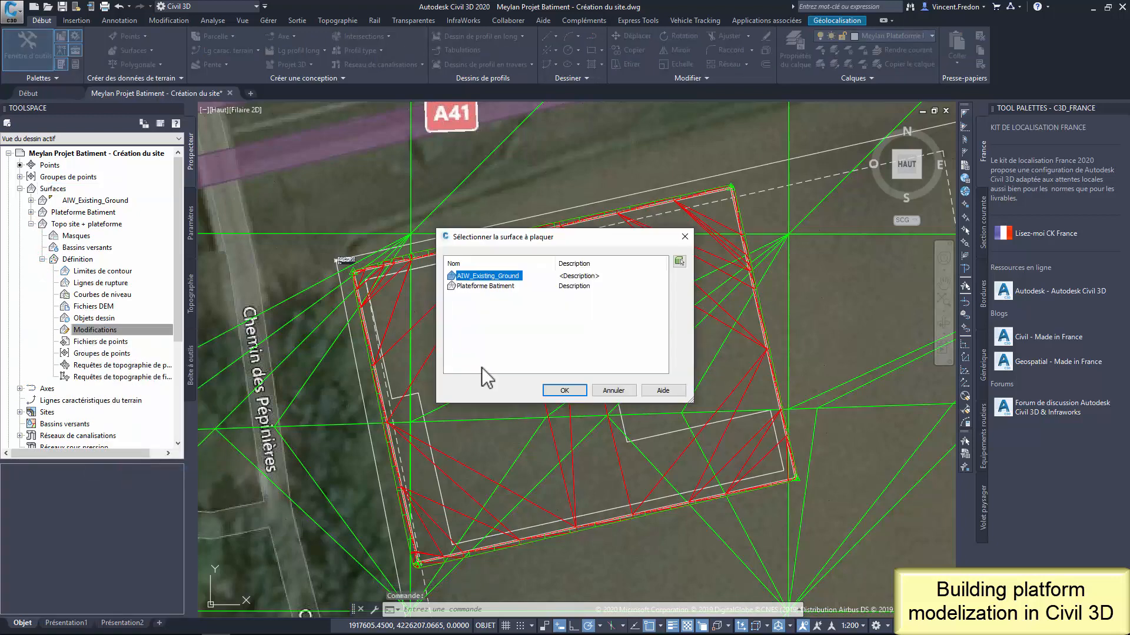
{"action": "left_click", "coordinate": [563, 389]}
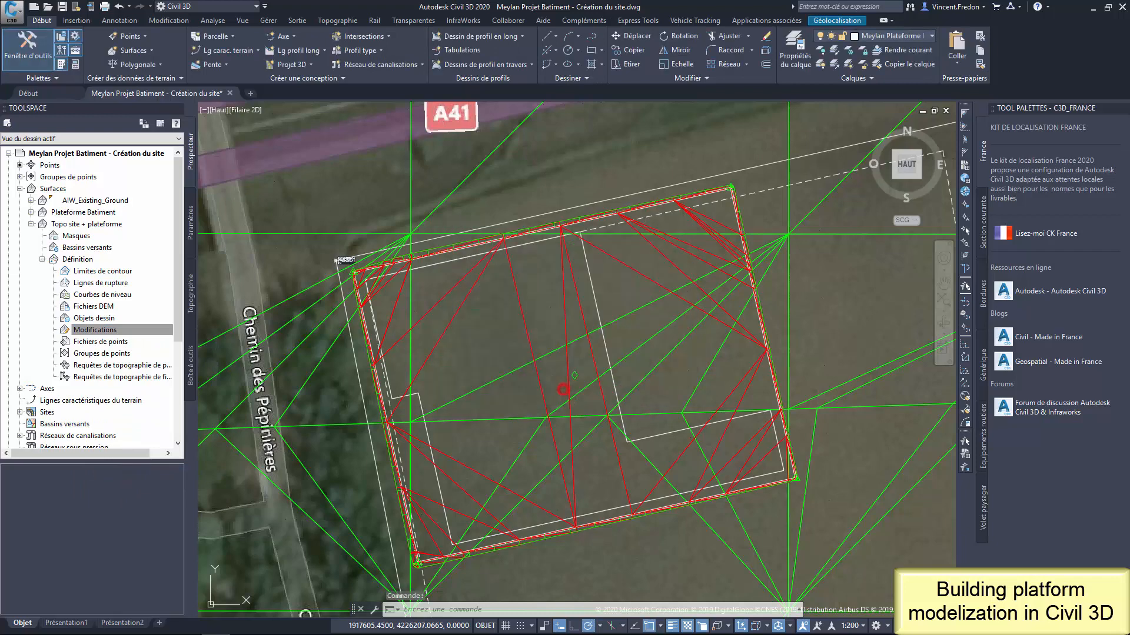
{"action": "right_click", "coordinate": [114, 331]}
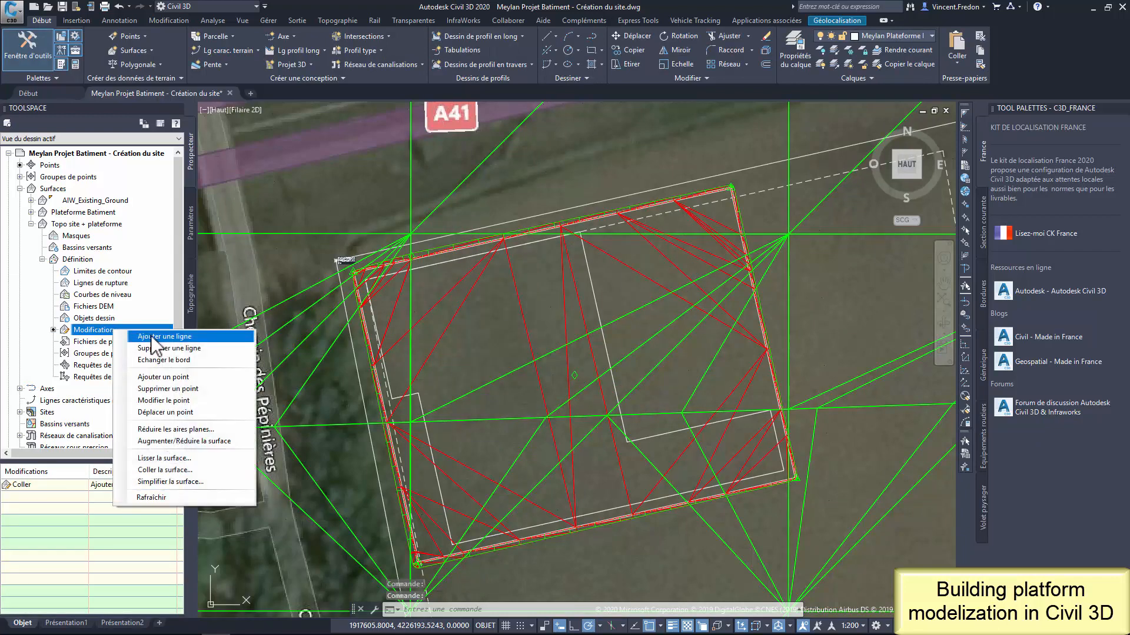
{"action": "left_click", "coordinate": [152, 469]}
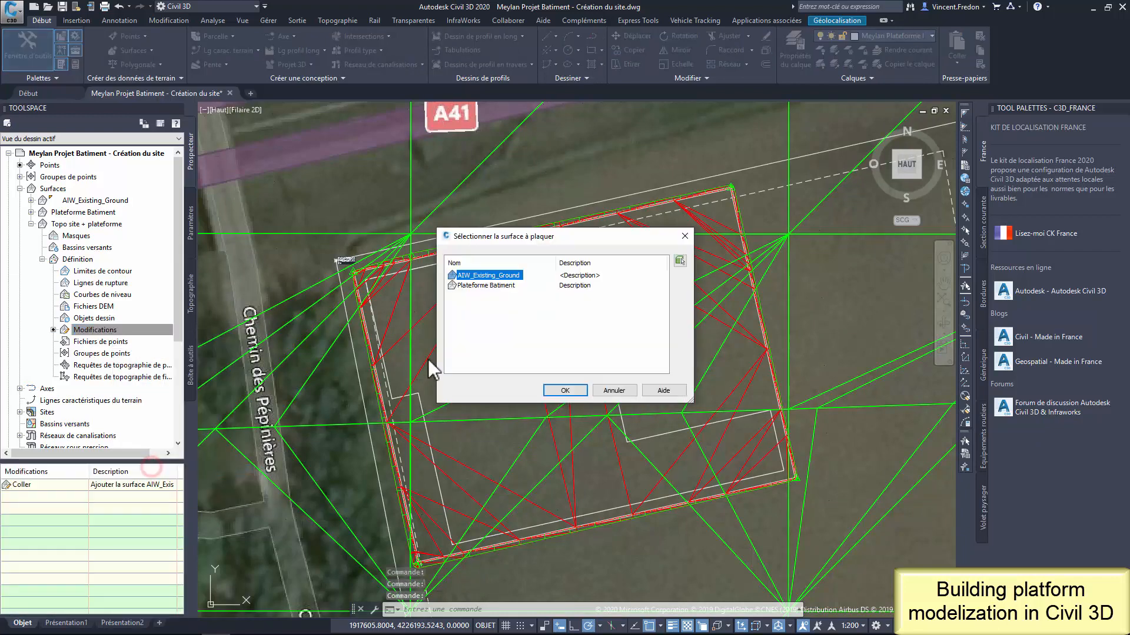
{"action": "left_click", "coordinate": [564, 391]}
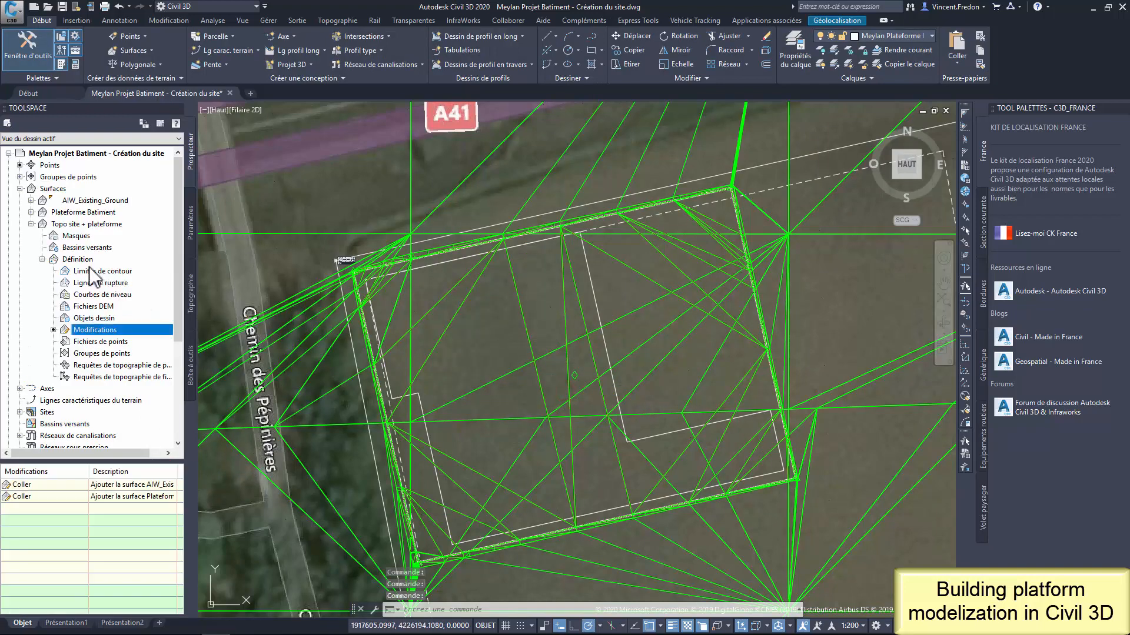
Inspect the merged Topo site + plateforme surface in 3D in the object viewer, focusing on the platform area
{"action": "right_click", "coordinate": [94, 224]}
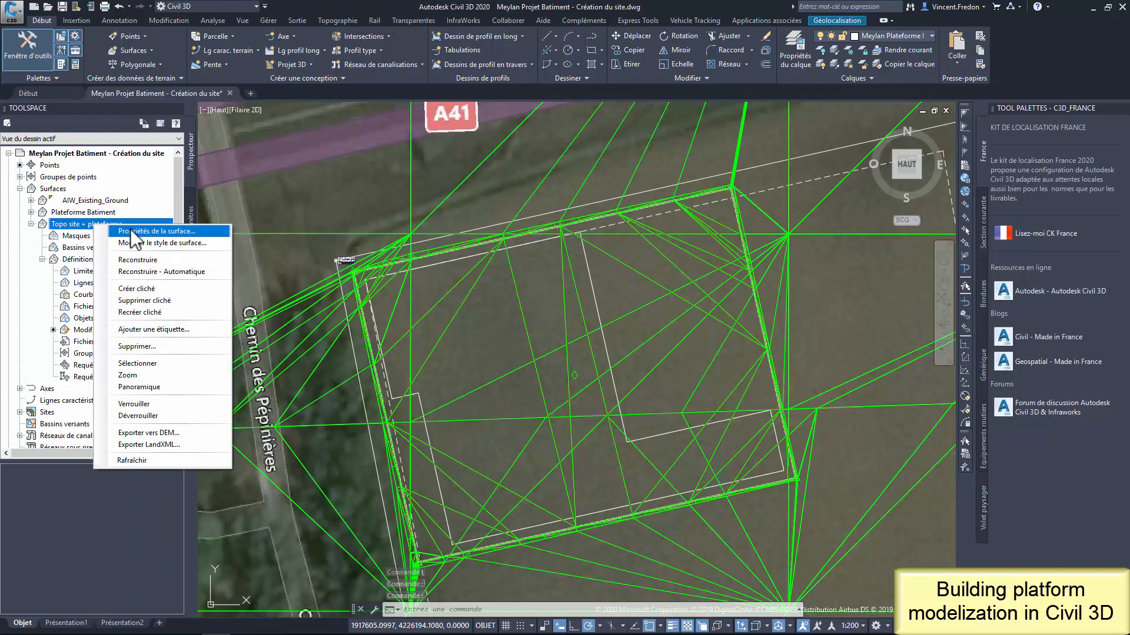
{"action": "left_click", "coordinate": [141, 363]}
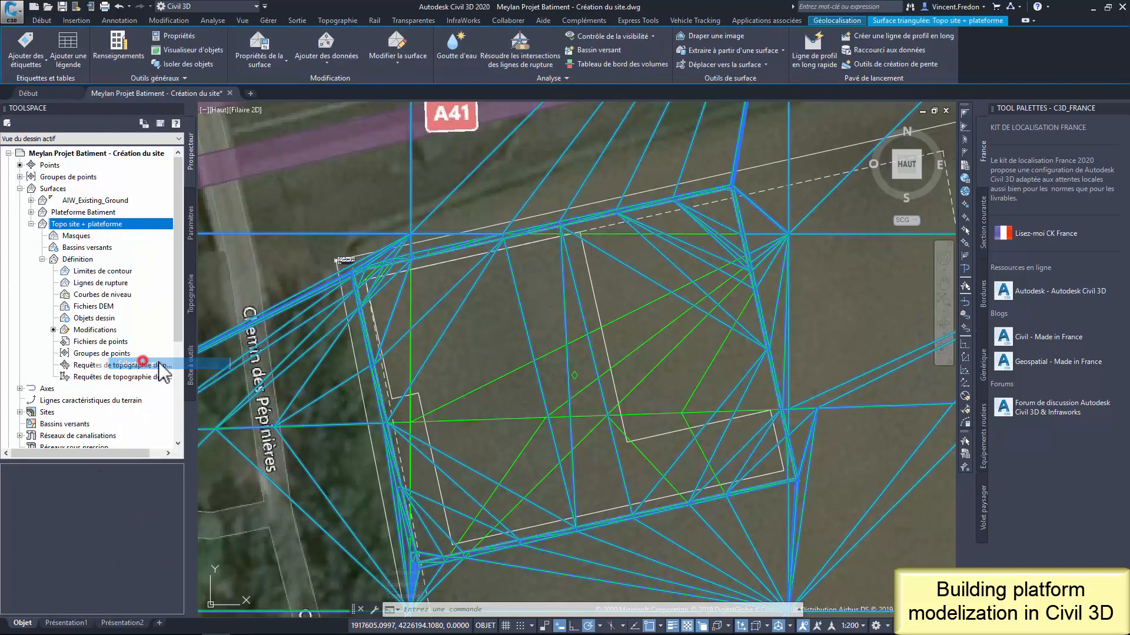
{"action": "right_click", "coordinate": [481, 359]}
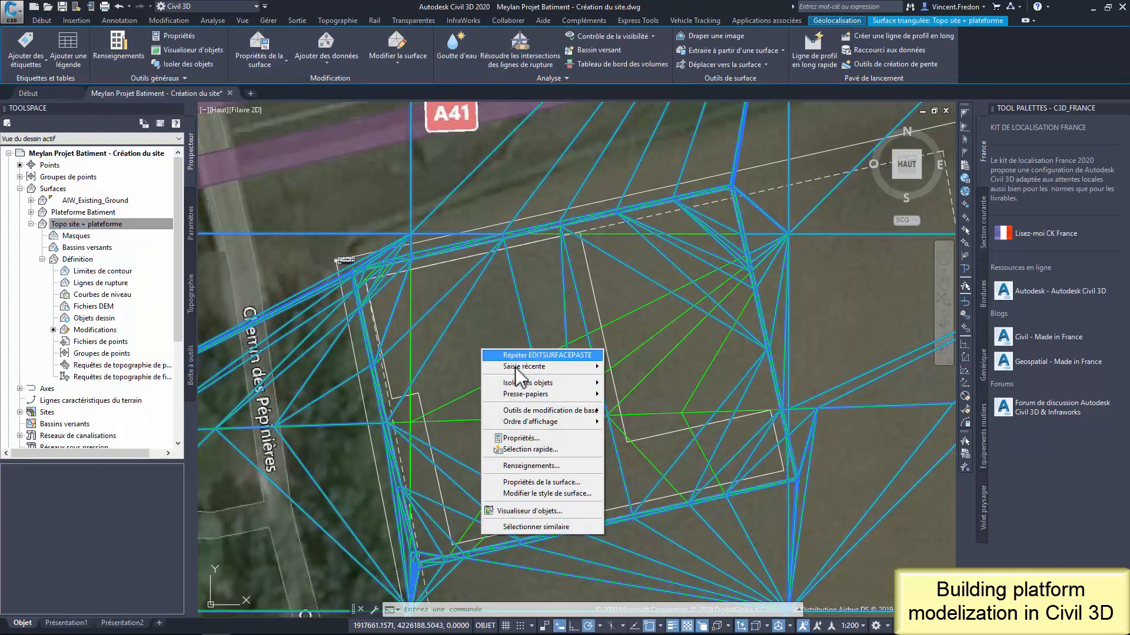
{"action": "left_click", "coordinate": [518, 511]}
{"action": "scroll", "coordinate": [524, 287], "scroll_direction": "up", "scroll_amount": 4}
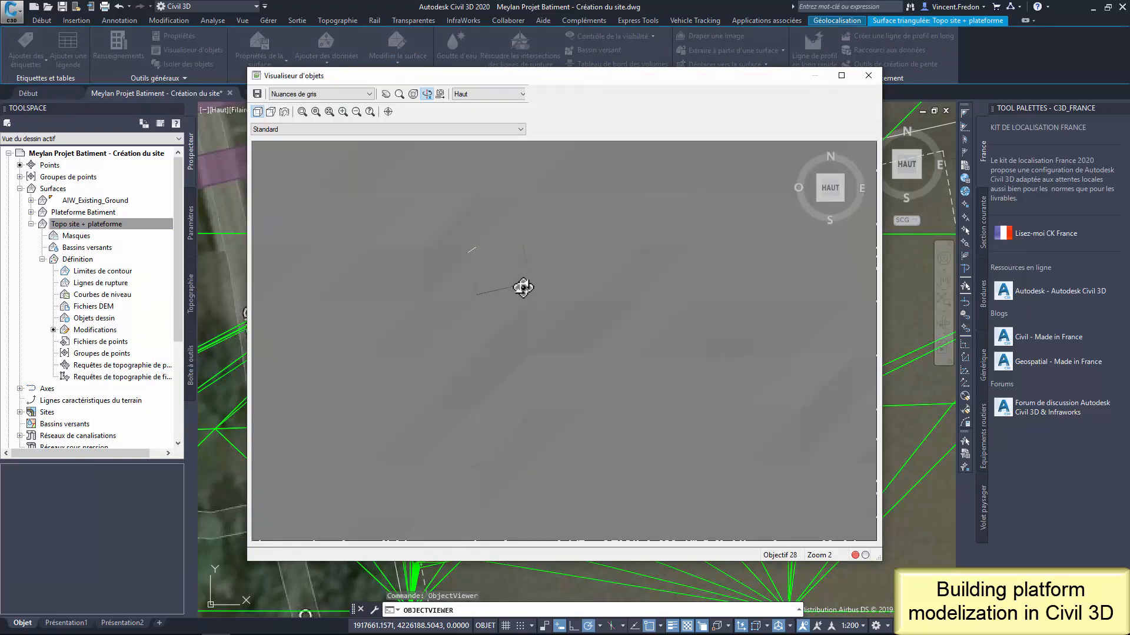
{"action": "scroll", "coordinate": [436, 189], "scroll_direction": "up", "scroll_amount": 2}
{"action": "middle_click_drag", "start_coordinate": [464, 257], "coordinate": [669, 514]}
{"action": "middle_click_drag", "start_coordinate": [531, 444], "coordinate": [732, 244], "text": "shift"}
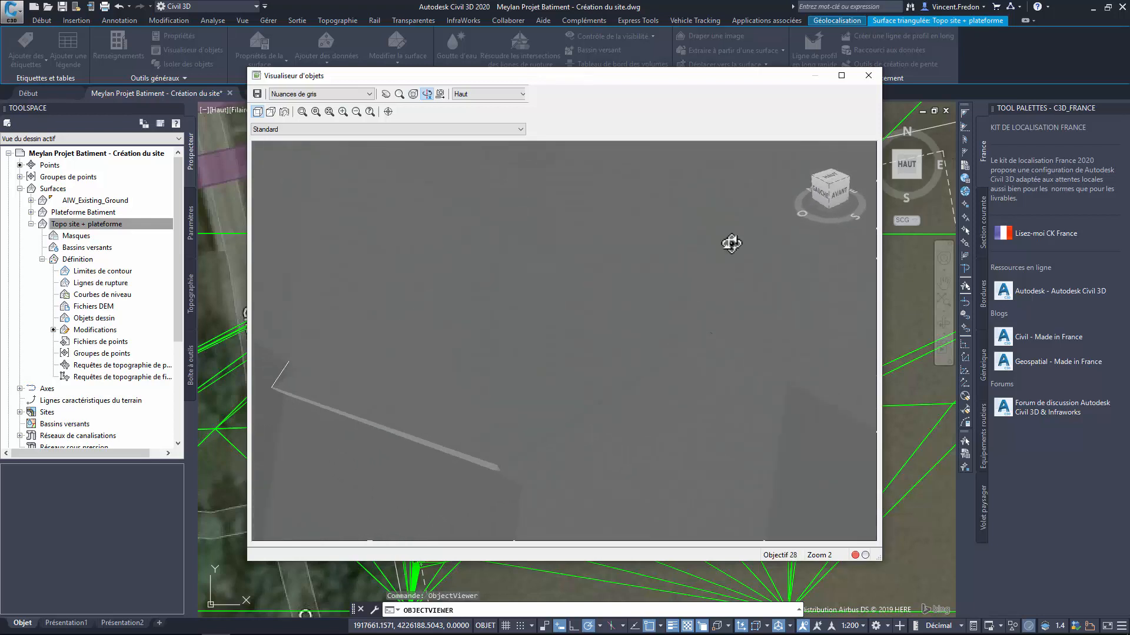
{"action": "left_click", "coordinate": [868, 76]}
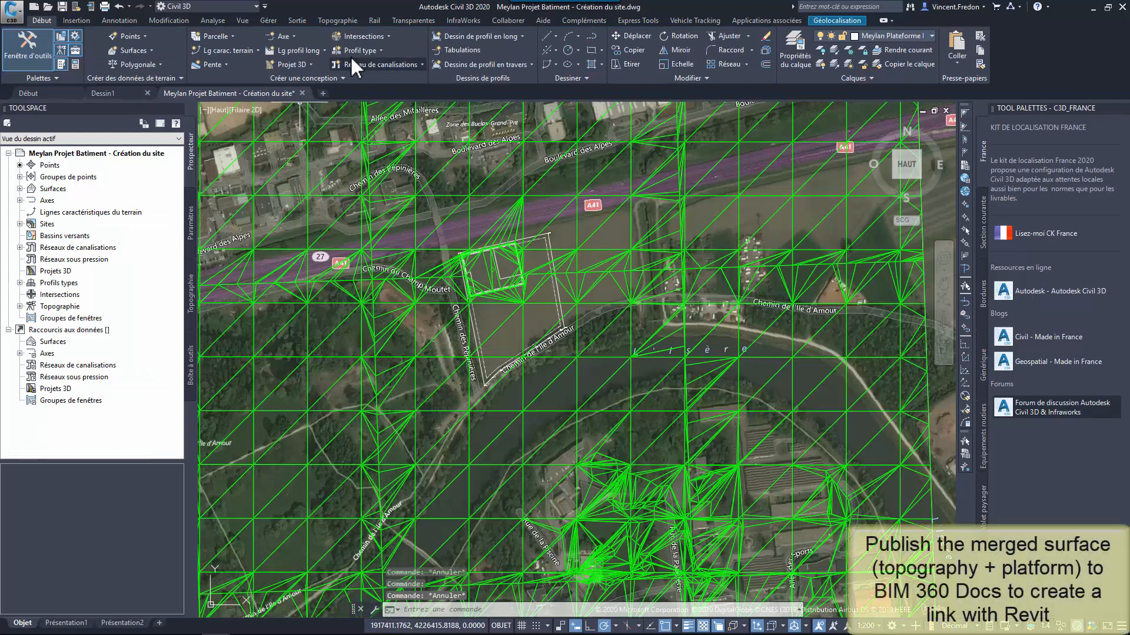
Start publishing surfaces and select only the Topo site + plateforme surface for publication
{"action": "left_click", "coordinate": [505, 21]}
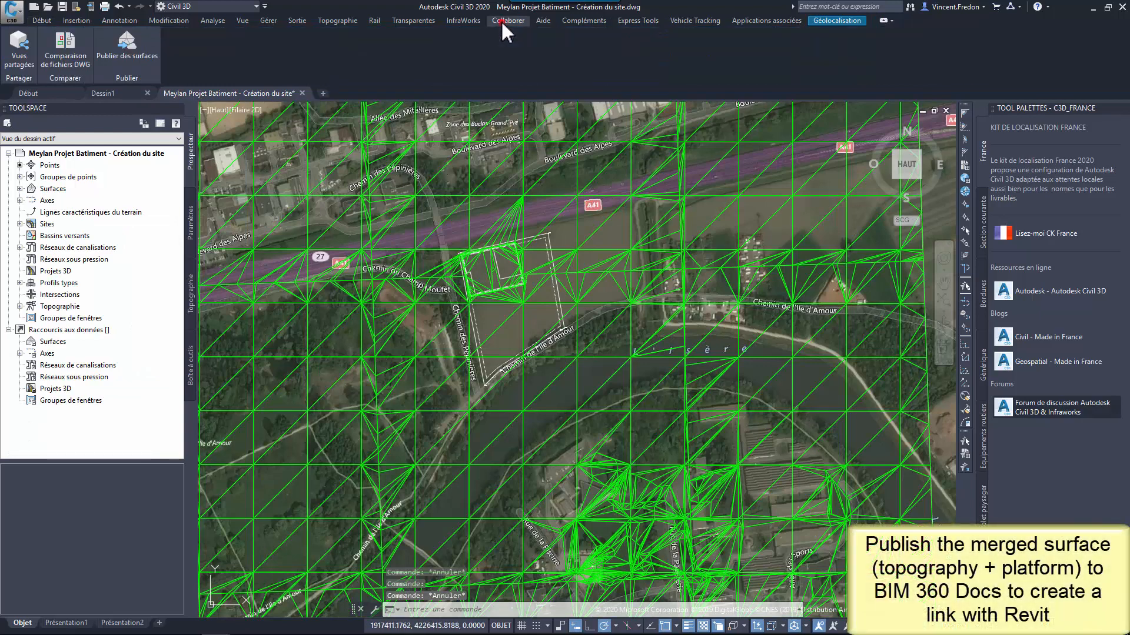
{"action": "left_click", "coordinate": [125, 47]}
{"action": "left_click", "coordinate": [527, 215]}
{"action": "left_click", "coordinate": [509, 270]}
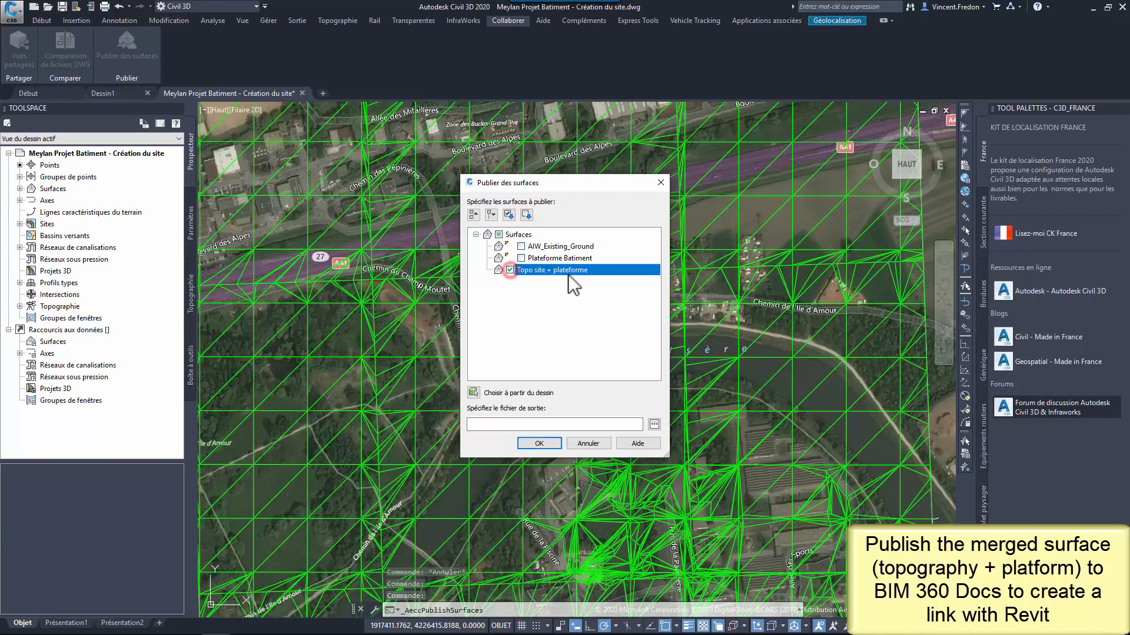
Browse for the output location to BIM 360, Autodesk EMEA TS, Village BIM 2020, Fichiers de projet, 14-Infra, Projet Lycée Meylan
{"action": "left_click", "coordinate": [654, 424]}
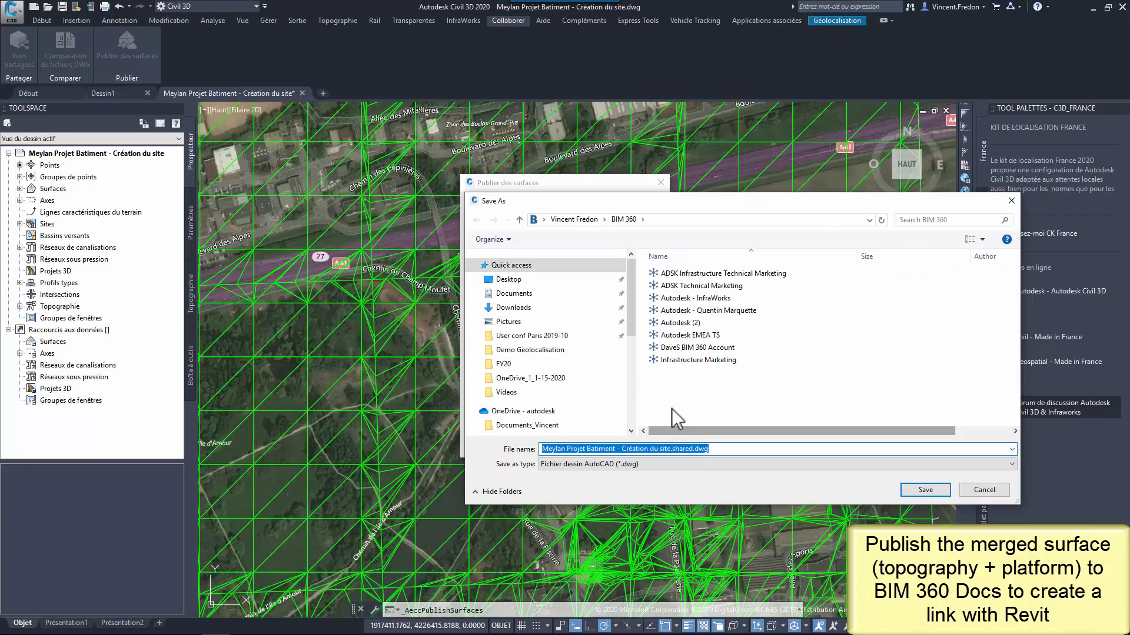
{"action": "double_click", "coordinate": [695, 334]}
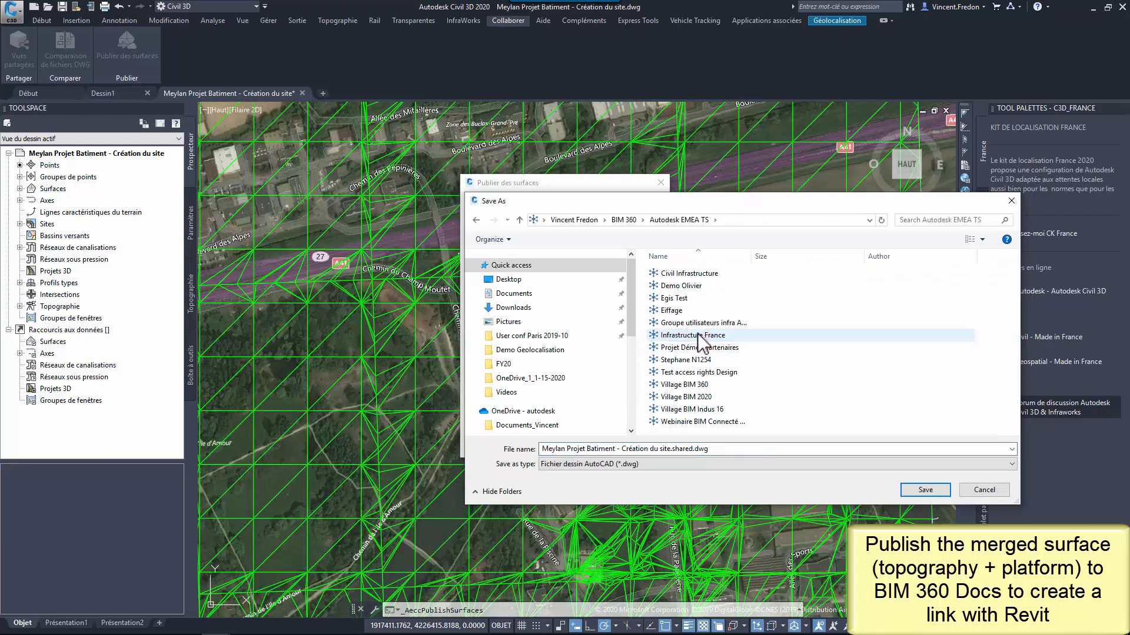
{"action": "double_click", "coordinate": [687, 397]}
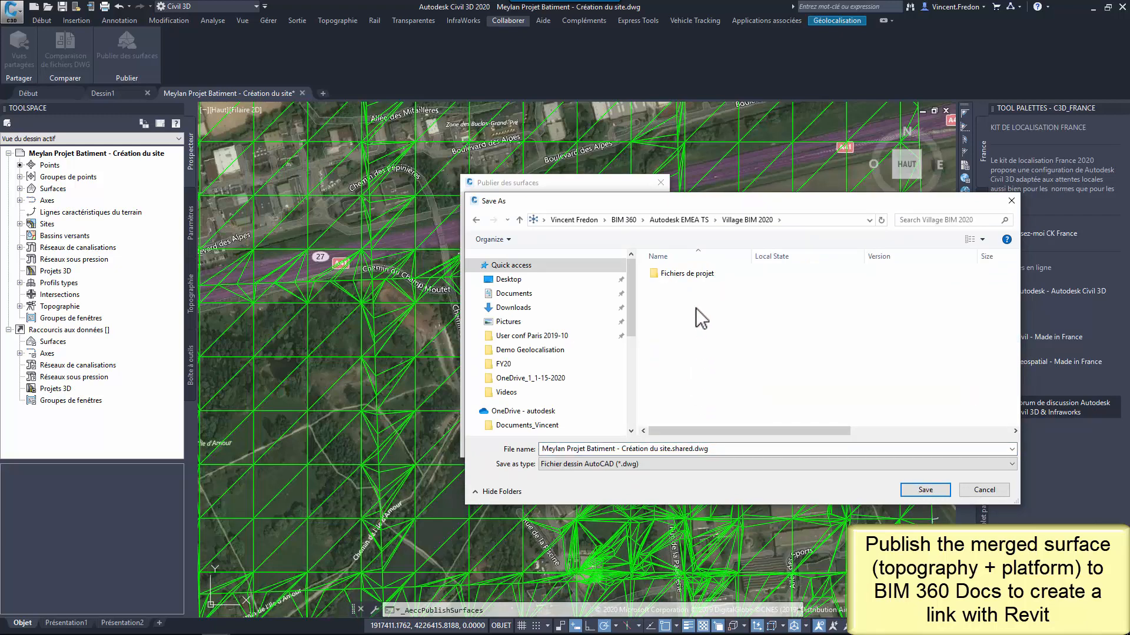
{"action": "double_click", "coordinate": [685, 273]}
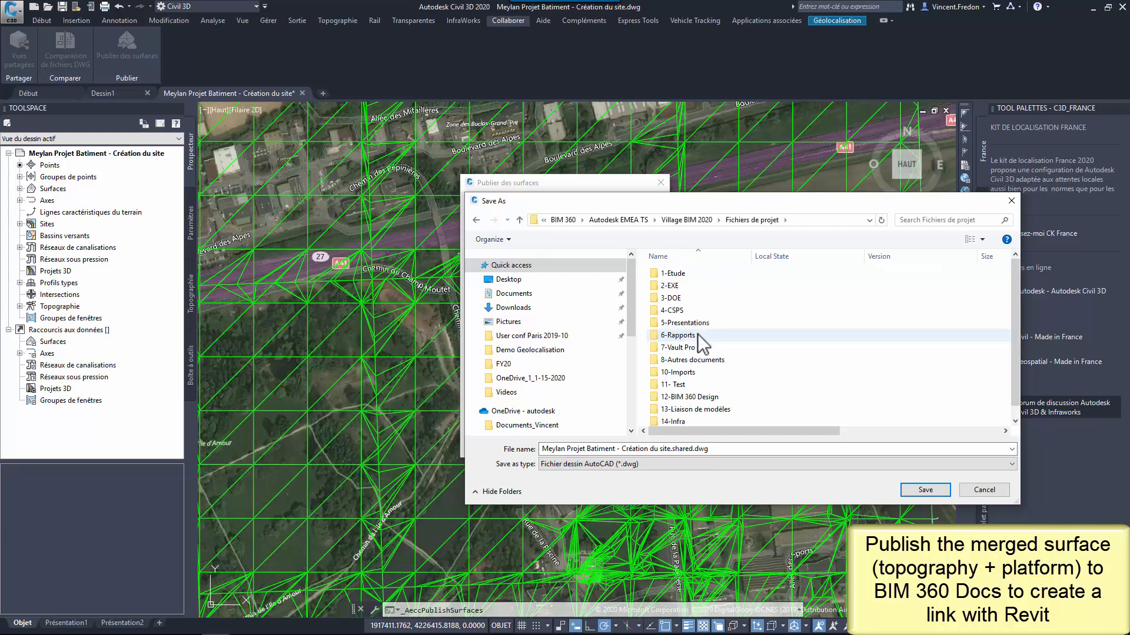
{"action": "double_click", "coordinate": [676, 412]}
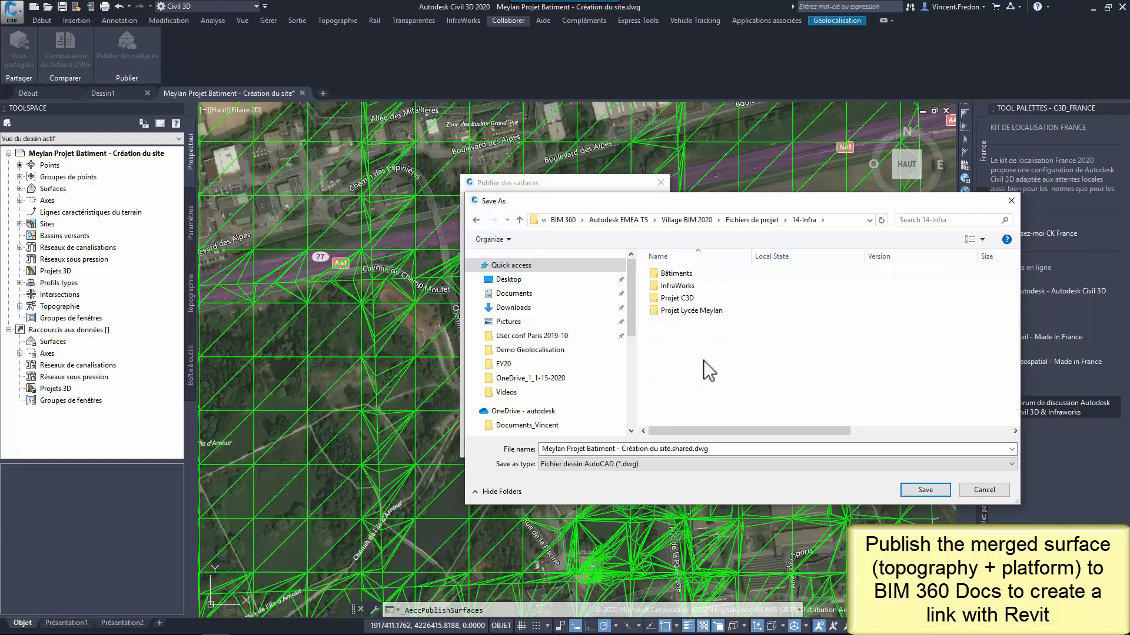
{"action": "left_click", "coordinate": [695, 312]}
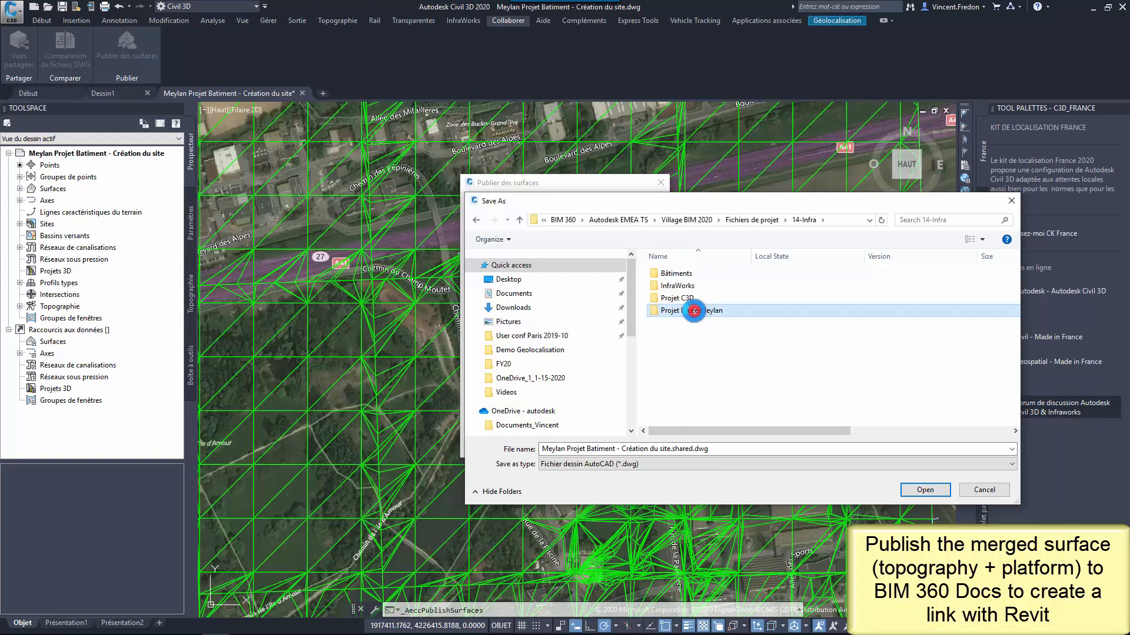
{"action": "double_click", "coordinate": [694, 312]}
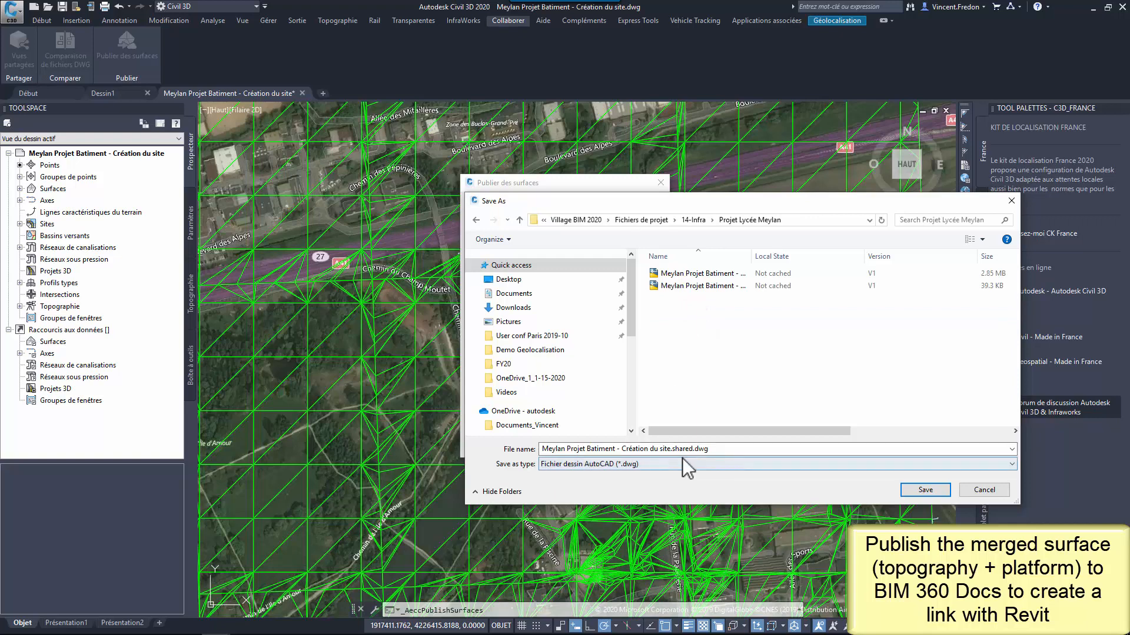
Name the output file Topo Site + Plateforme.shared.dwg and publish the surface
{"action": "left_click", "coordinate": [664, 449]}
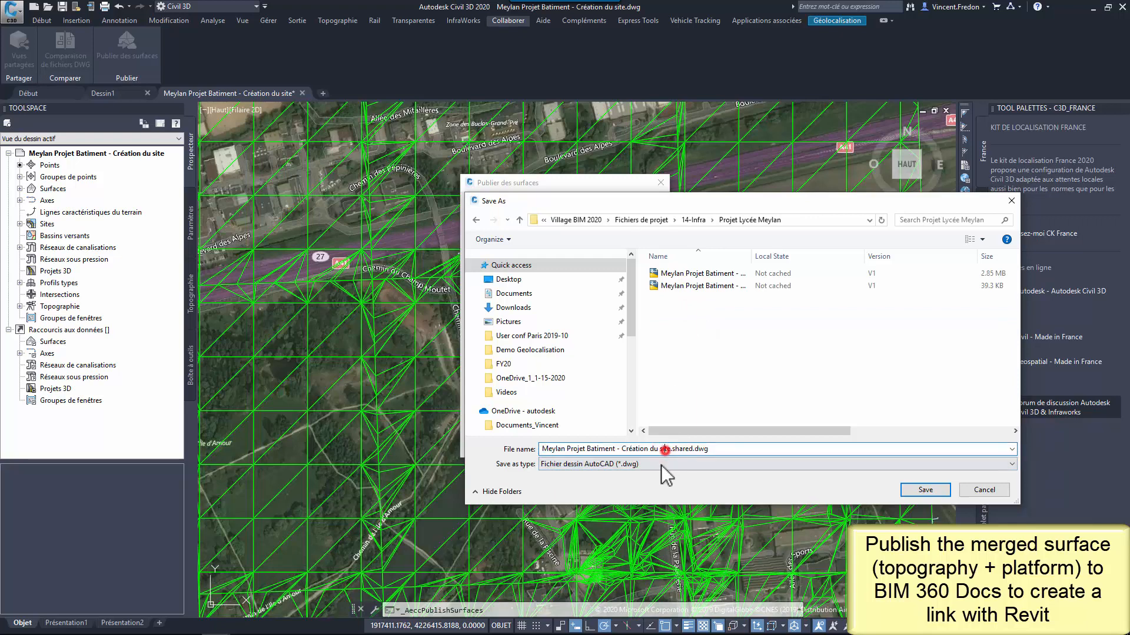
{"action": "type", "text": "Topo Site + Plateforme"}
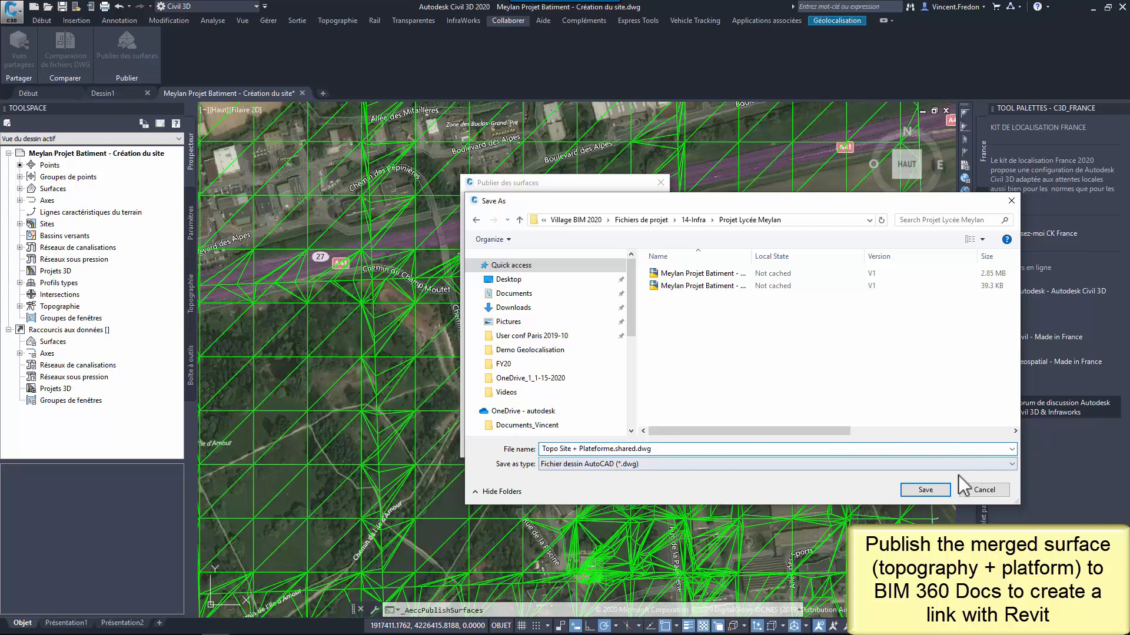
{"action": "left_click", "coordinate": [927, 489]}
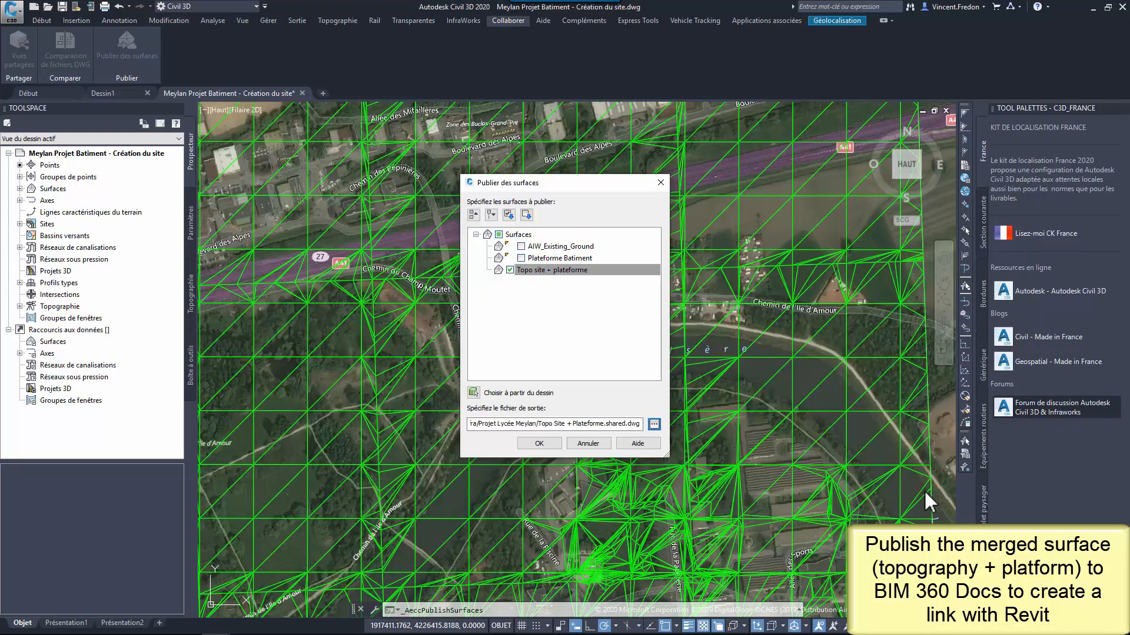
{"action": "left_click", "coordinate": [539, 444]}
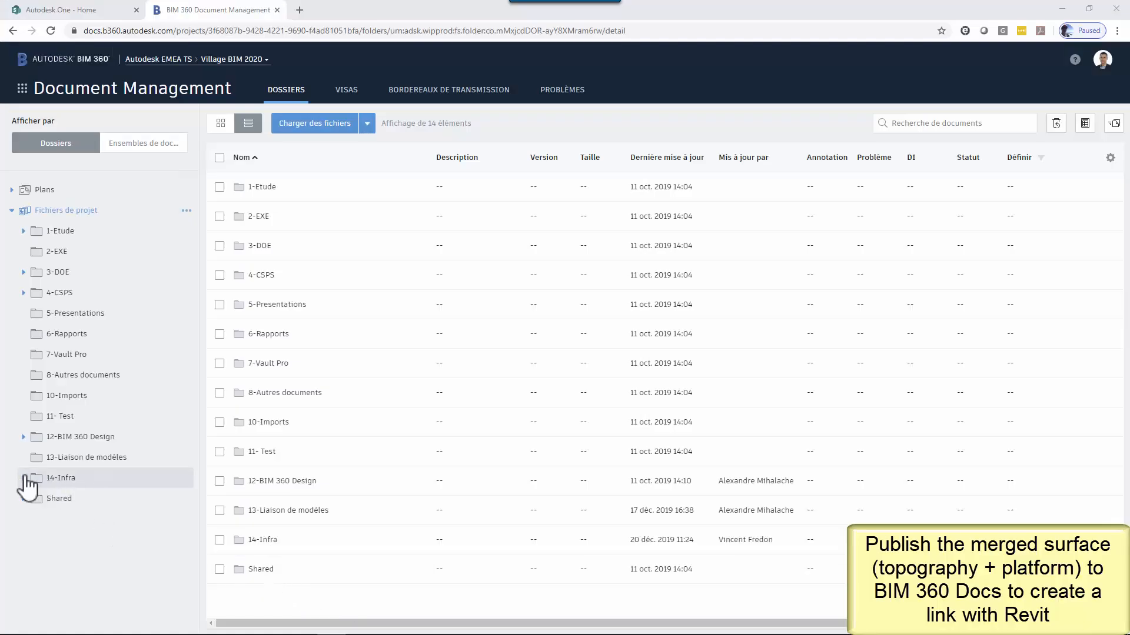
Switch to BIM 360 Document Management and open Topo Site + Plateforme.shared.dwg from the Projet Lycée Meylan folder under 14-Infra
{"action": "left_click", "coordinate": [23, 478]}
{"action": "left_click", "coordinate": [85, 560]}
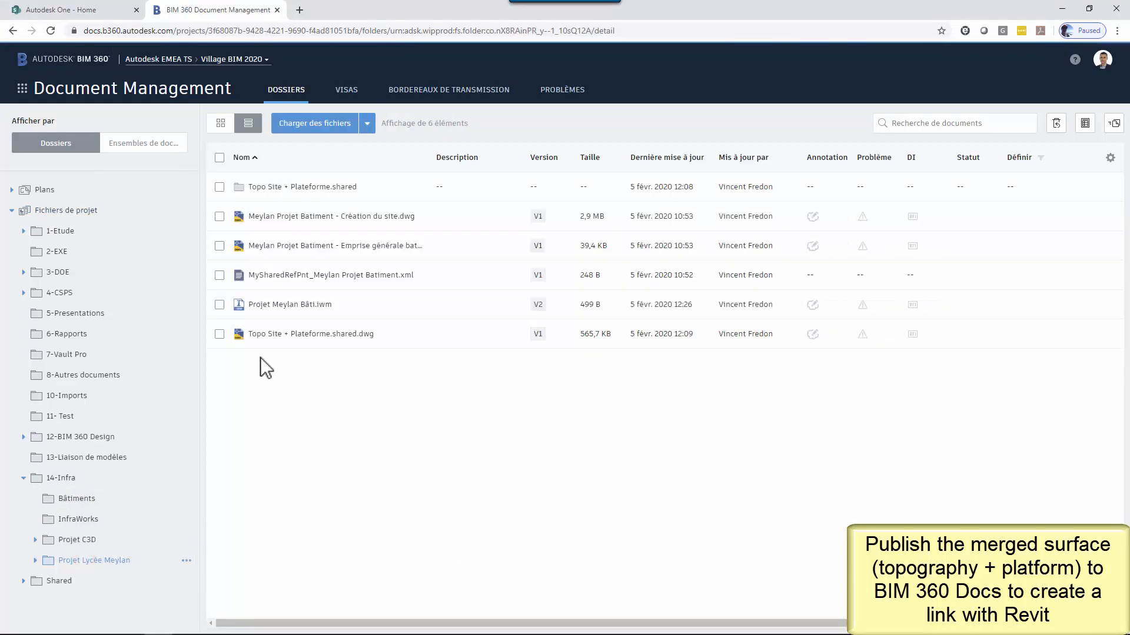
{"action": "left_click", "coordinate": [306, 335]}
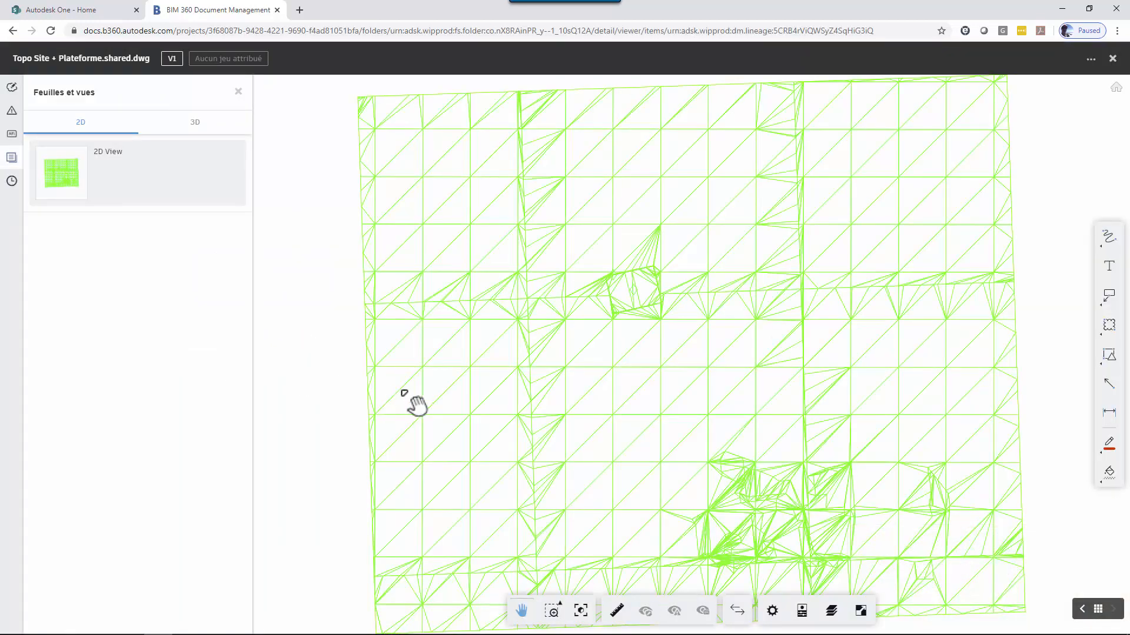
Display the published surface's 3D View and inspect it from an oblique angle
{"action": "left_click", "coordinate": [199, 127]}
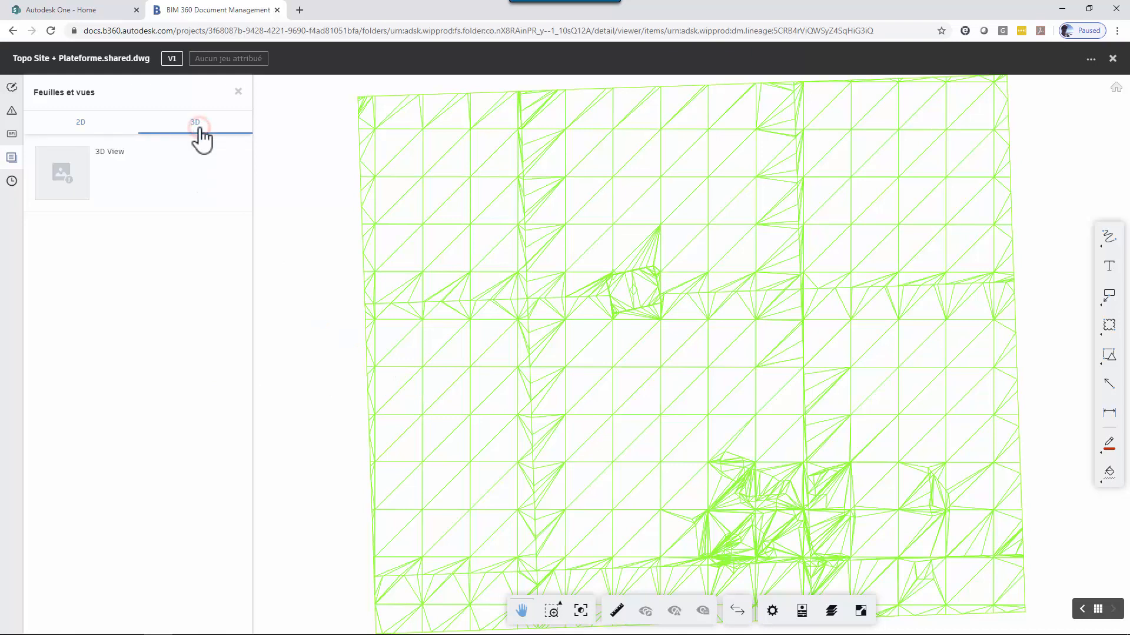
{"action": "left_click", "coordinate": [64, 171]}
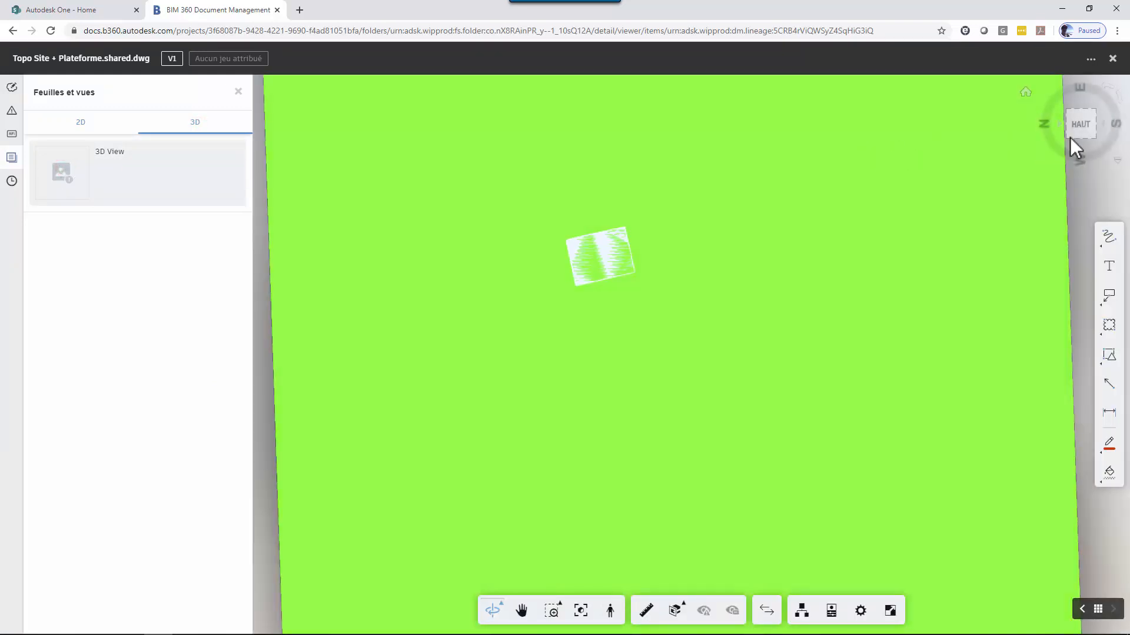
{"action": "left_click", "coordinate": [1067, 137]}
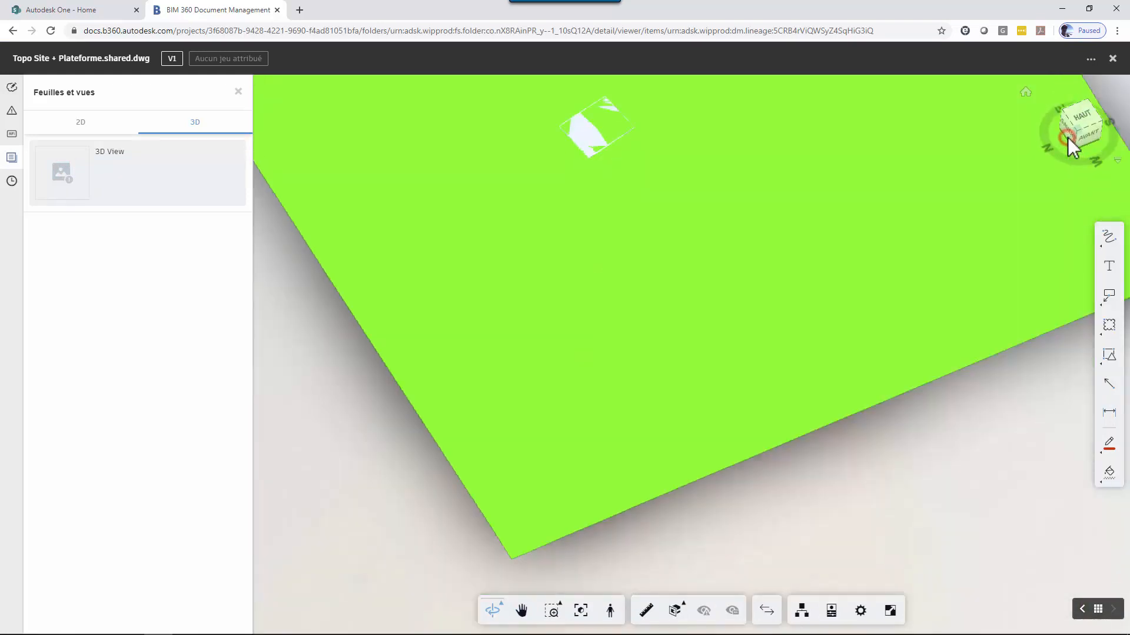
{"action": "scroll", "coordinate": [828, 293], "scroll_direction": "down", "scroll_amount": 2}
{"action": "middle_click_drag", "start_coordinate": [733, 320], "coordinate": [706, 373]}
{"action": "middle_click_drag", "start_coordinate": [705, 373], "coordinate": [676, 464]}
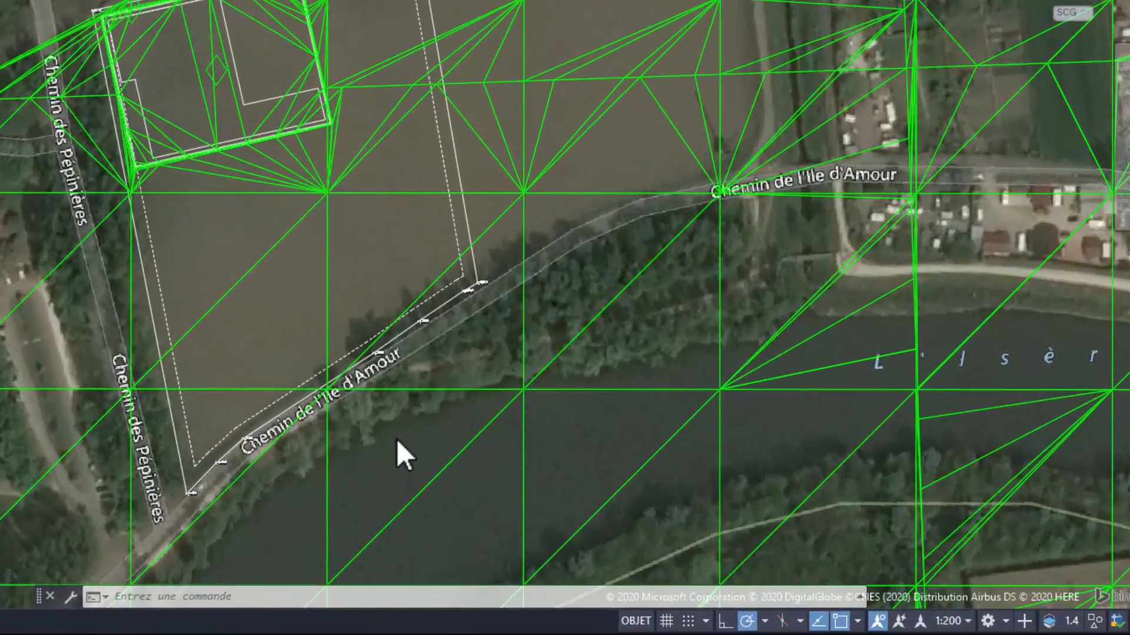
Switch back to Civil 3D, set the PROXYGRAPHICS variable to 1 and save the Meylan Projet Batiment - Création du site drawing
{"action": "left_click", "coordinate": [253, 597]}
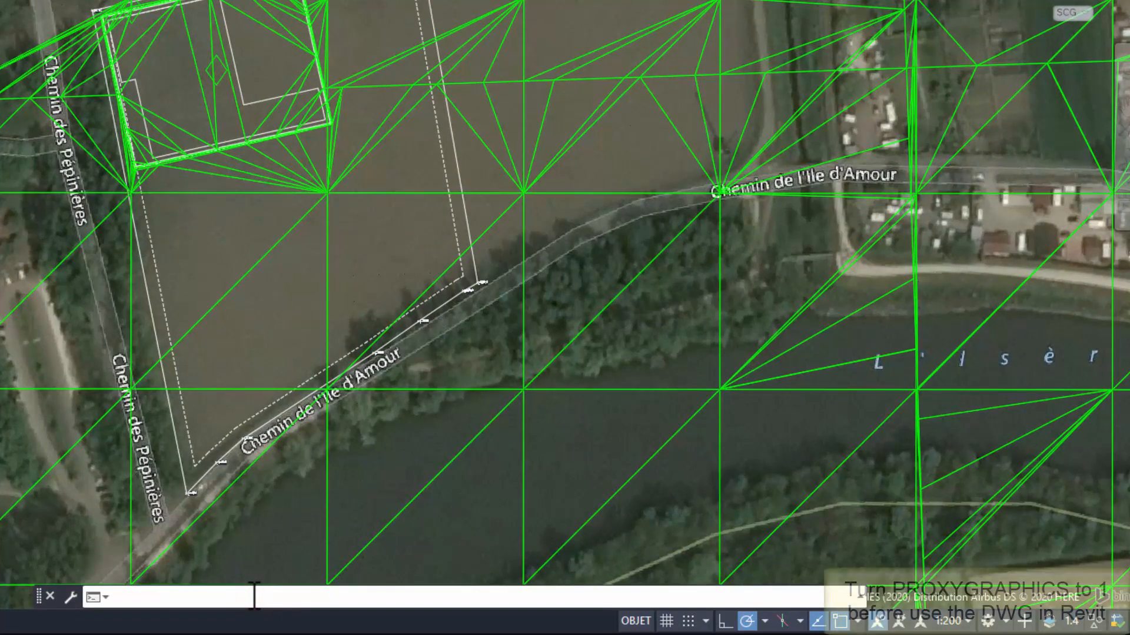
{"action": "type", "text": "p"}
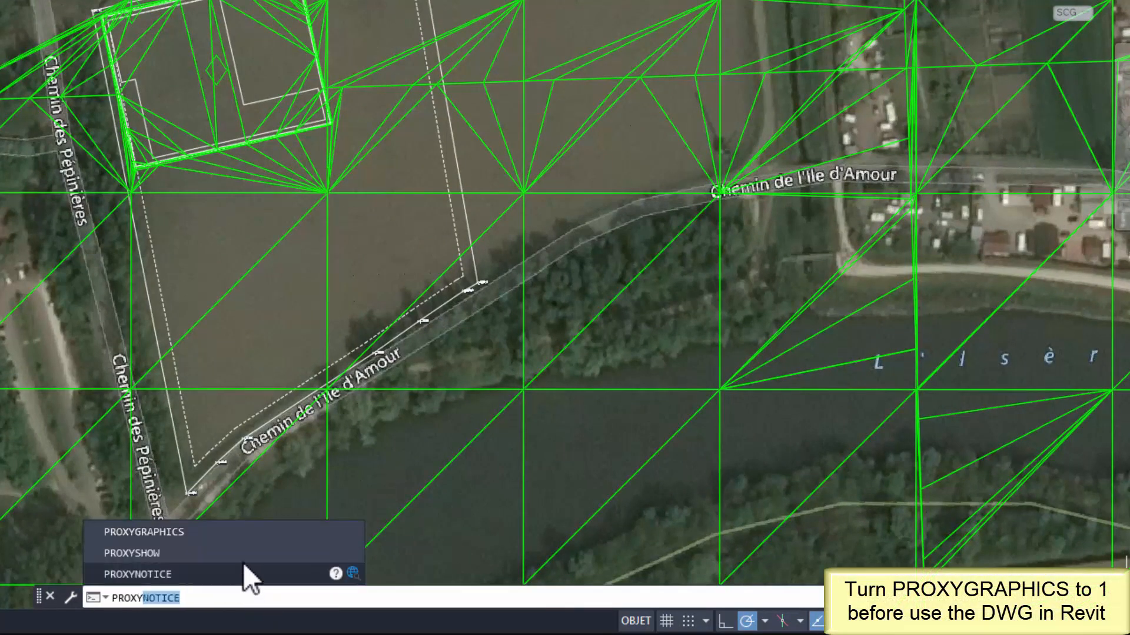
{"action": "left_click", "coordinate": [178, 531]}
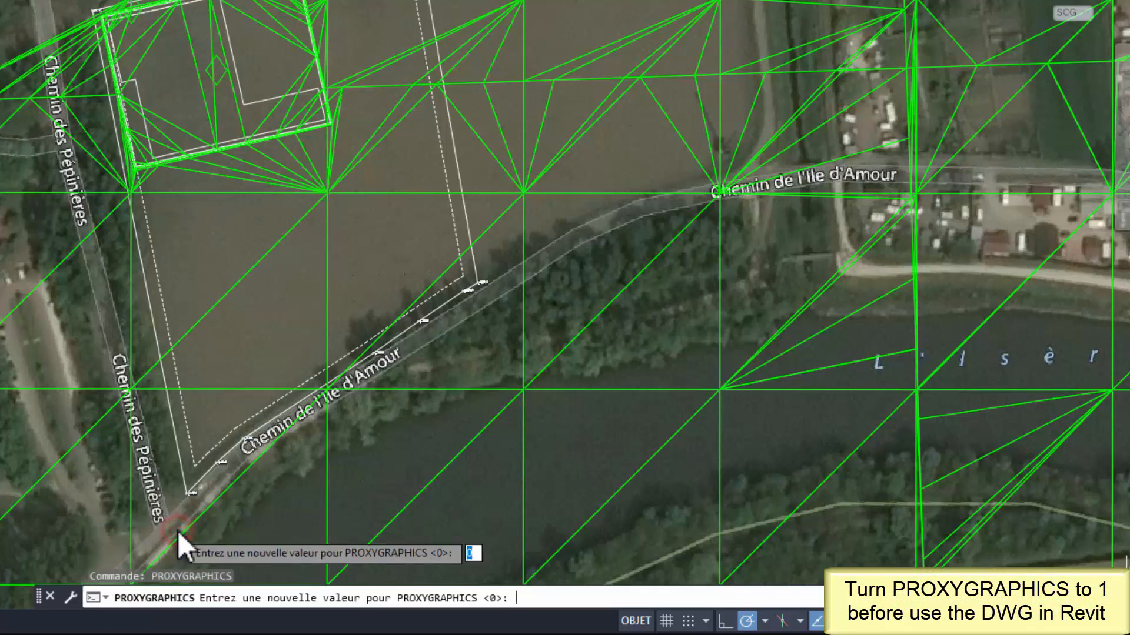
{"action": "left_click", "coordinate": [541, 598]}
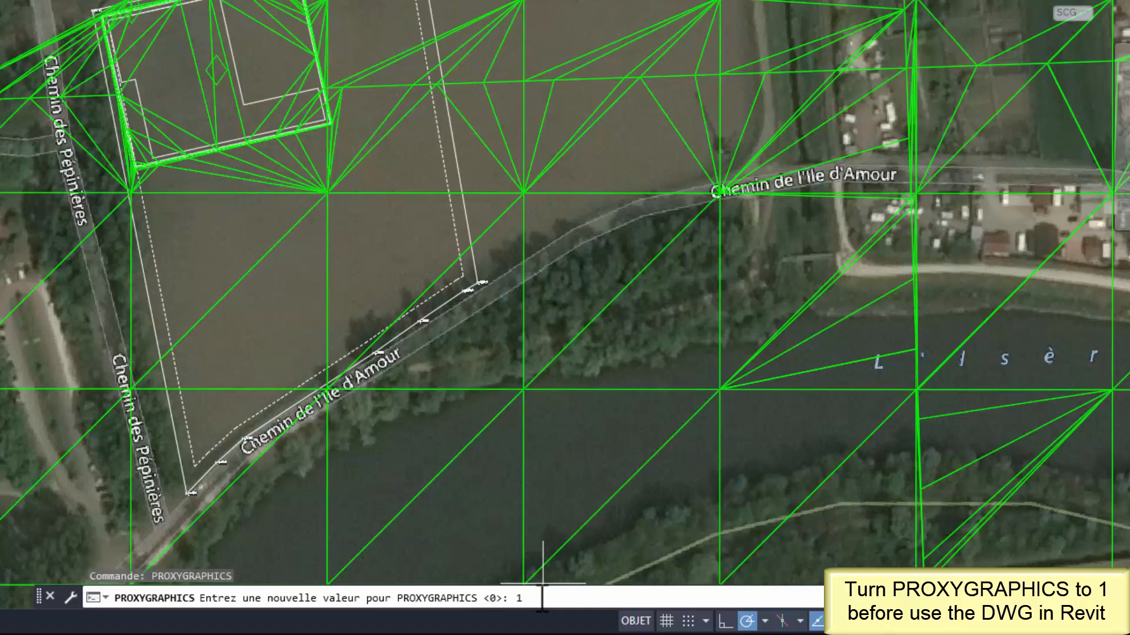
{"action": "type", "text": "1"}
{"action": "key", "text": "Return"}
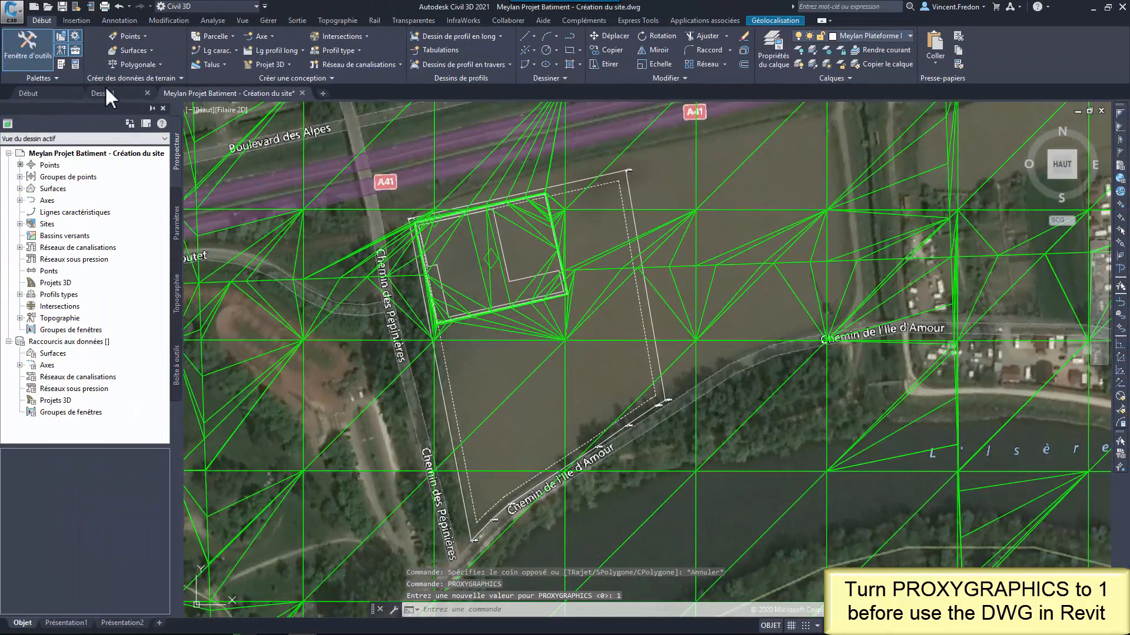
{"action": "left_click", "coordinate": [61, 6]}
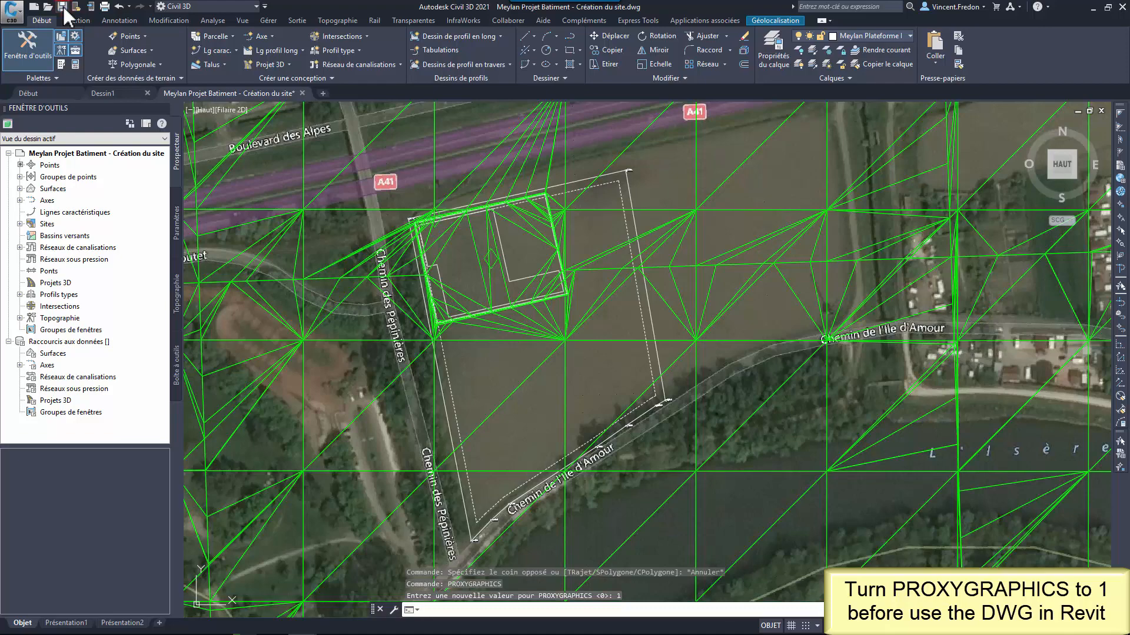